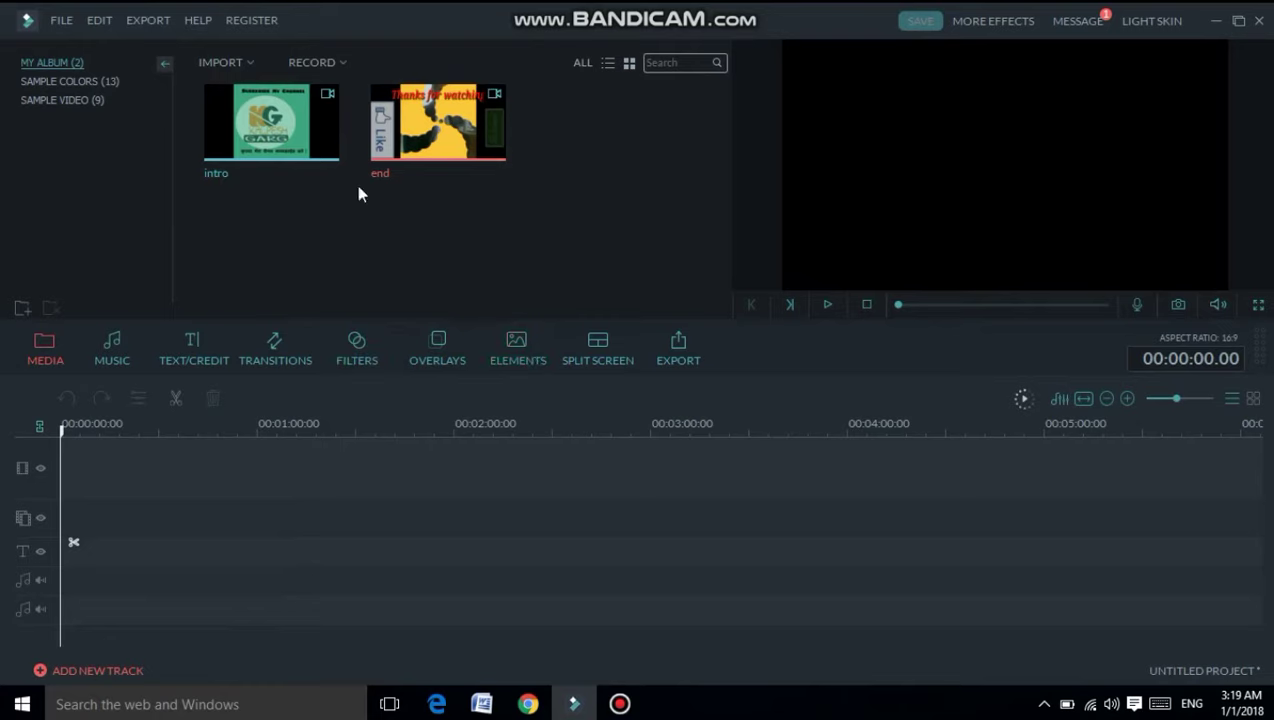
# - Import the bellintro video from the Downloads folder into the media album
pyautogui.click(222, 56)
pyautogui.click(255, 85)
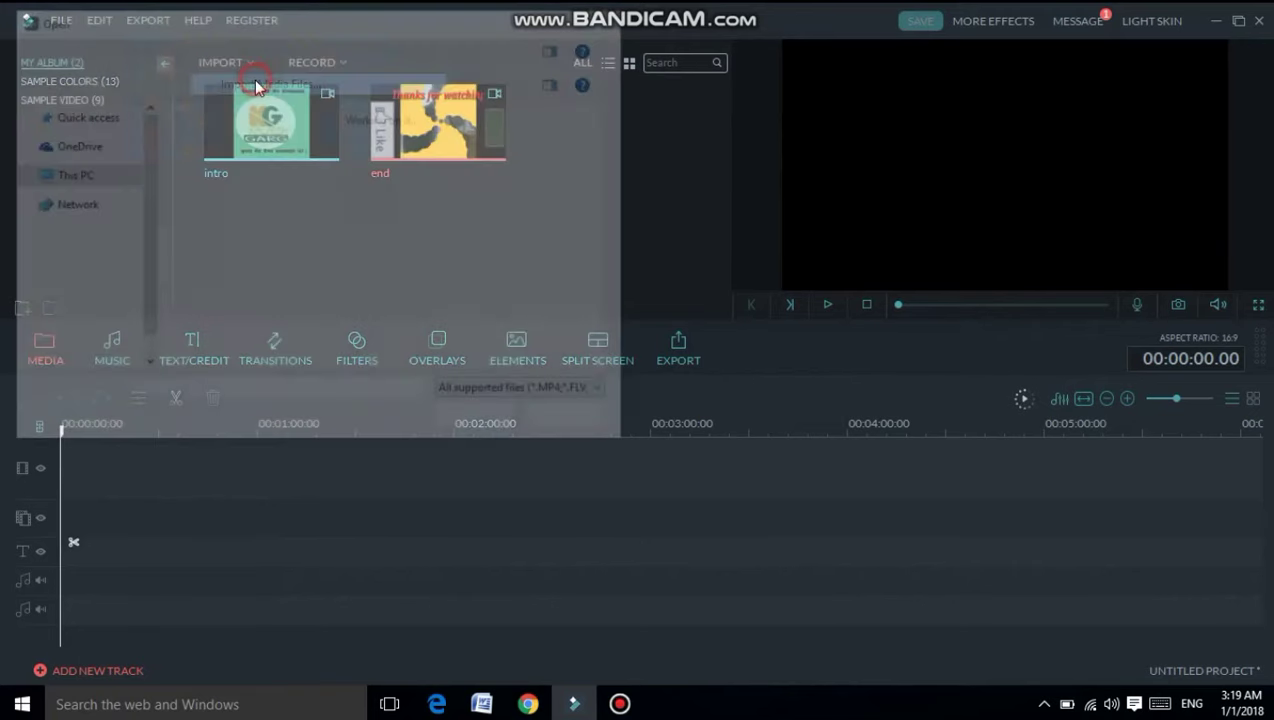
pyautogui.click(92, 184)
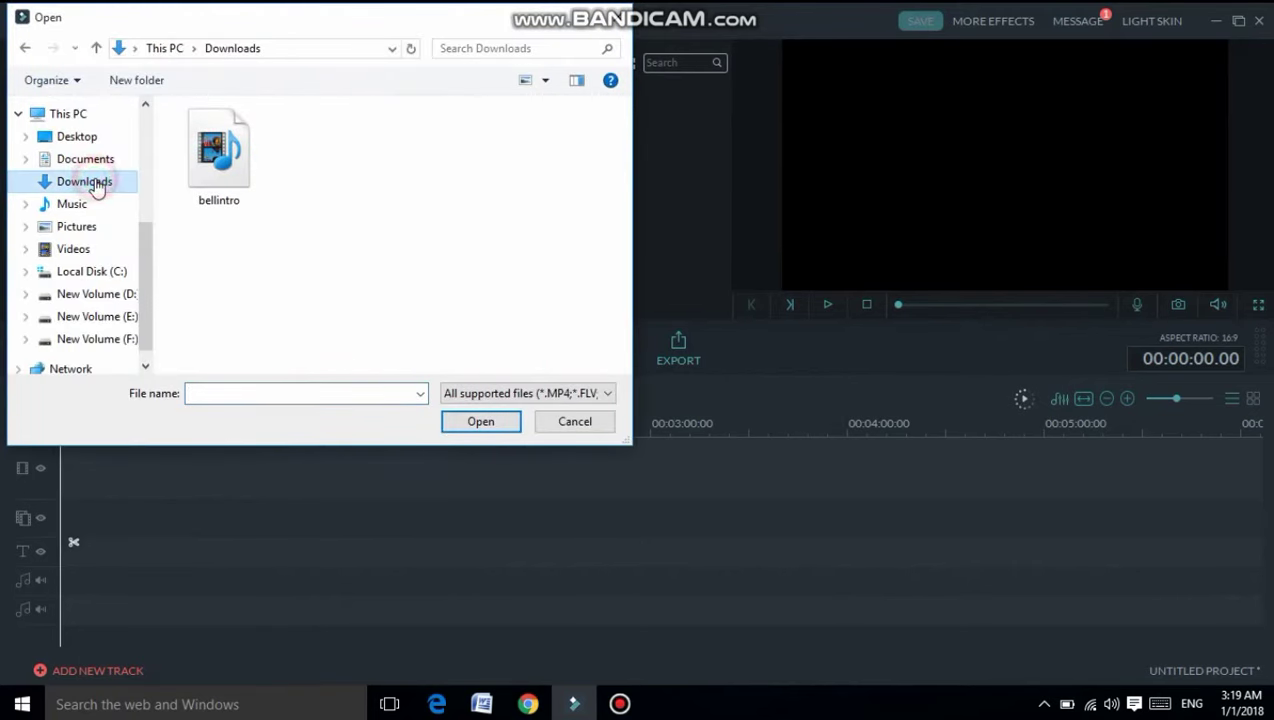
pyautogui.click(219, 152)
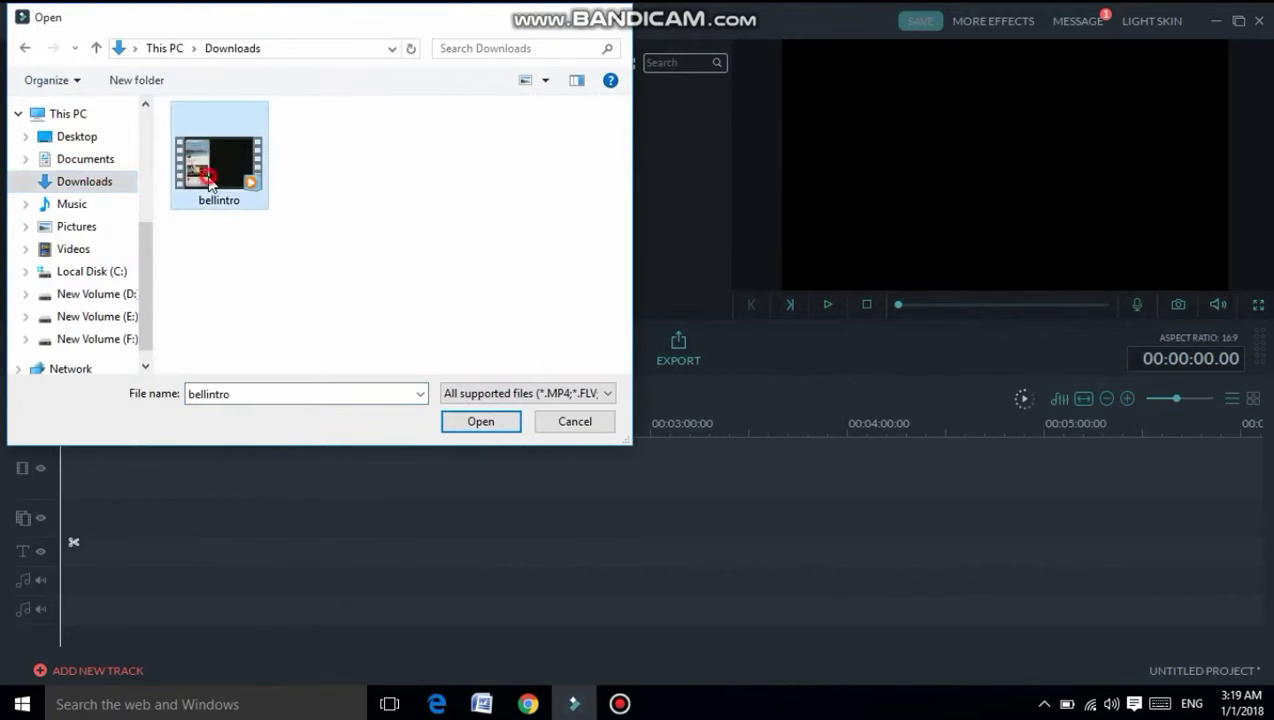
pyautogui.click(486, 427)
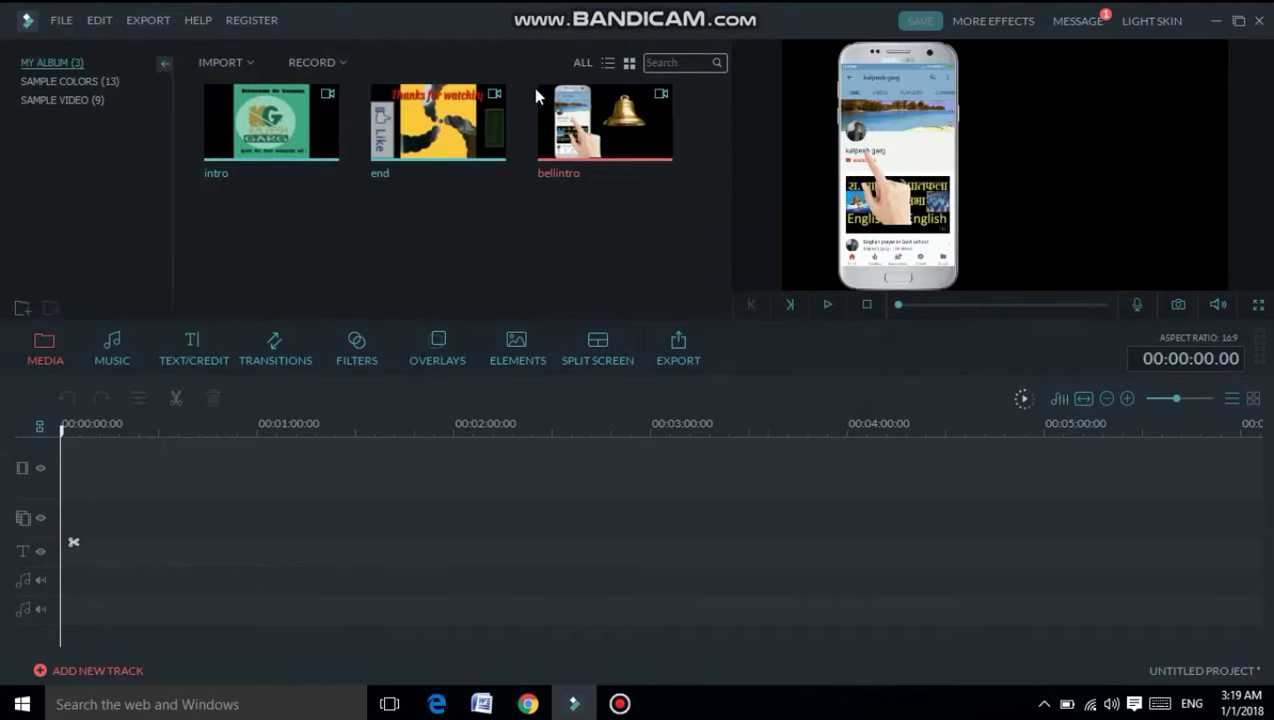
pyautogui.moveTo(570, 126)
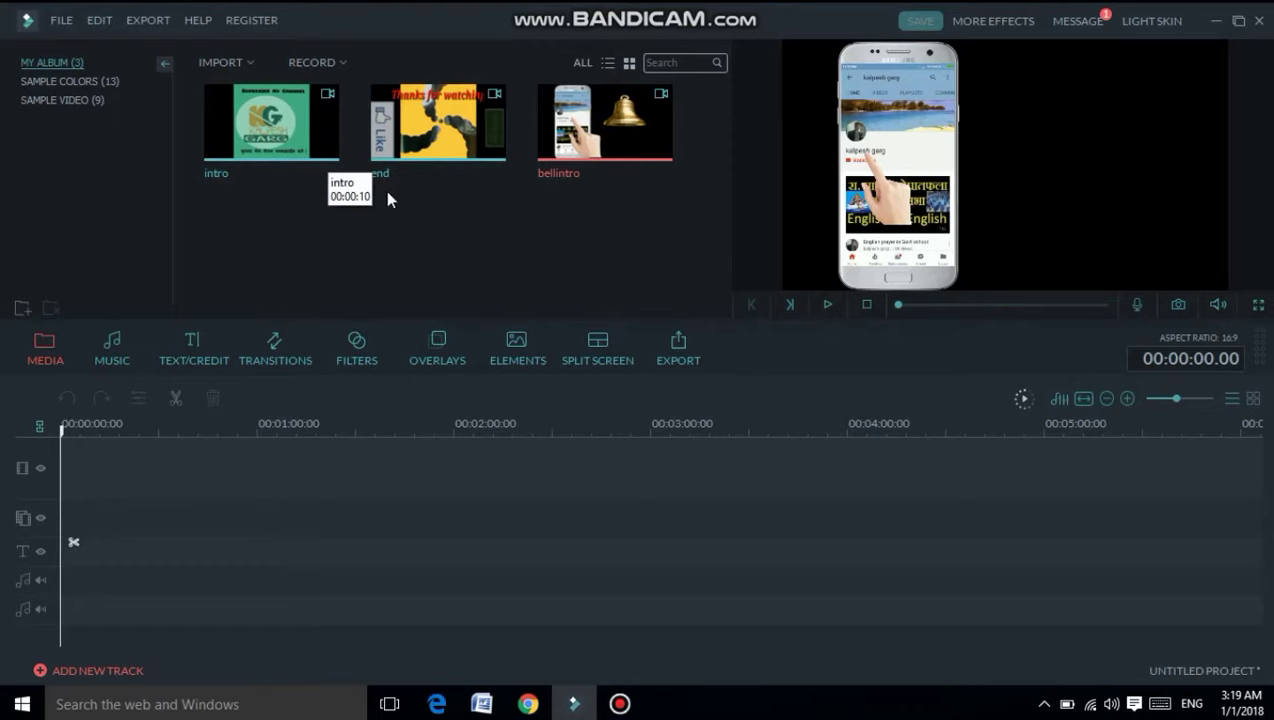
# - Preview the first few seconds of the intro clip from the album and pause it
pyautogui.click(247, 119)
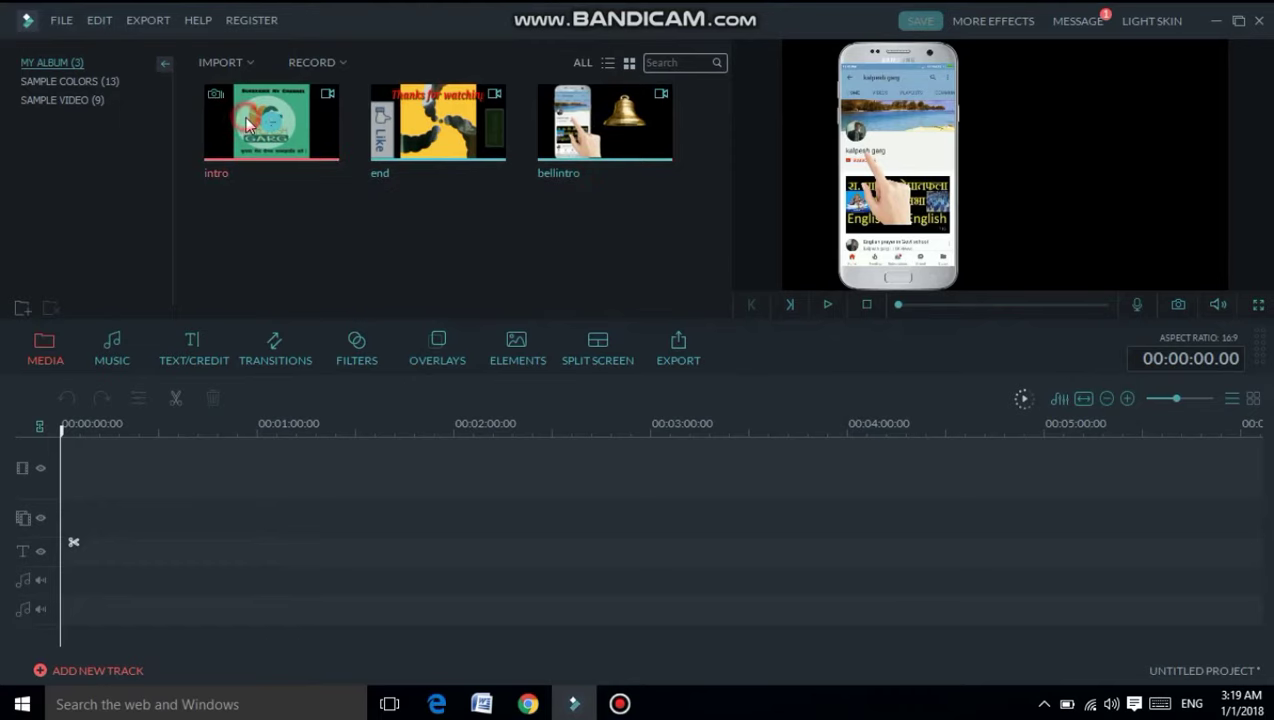
pyautogui.click(245, 117)
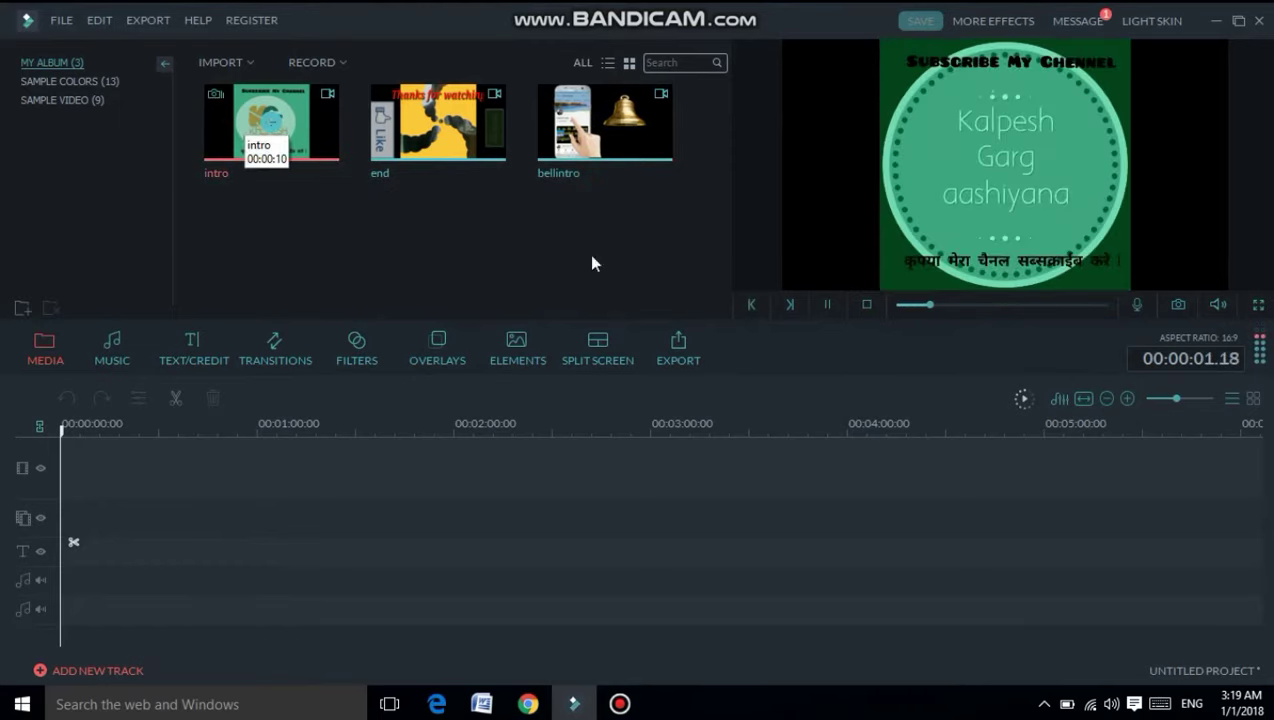
pyautogui.click(825, 304)
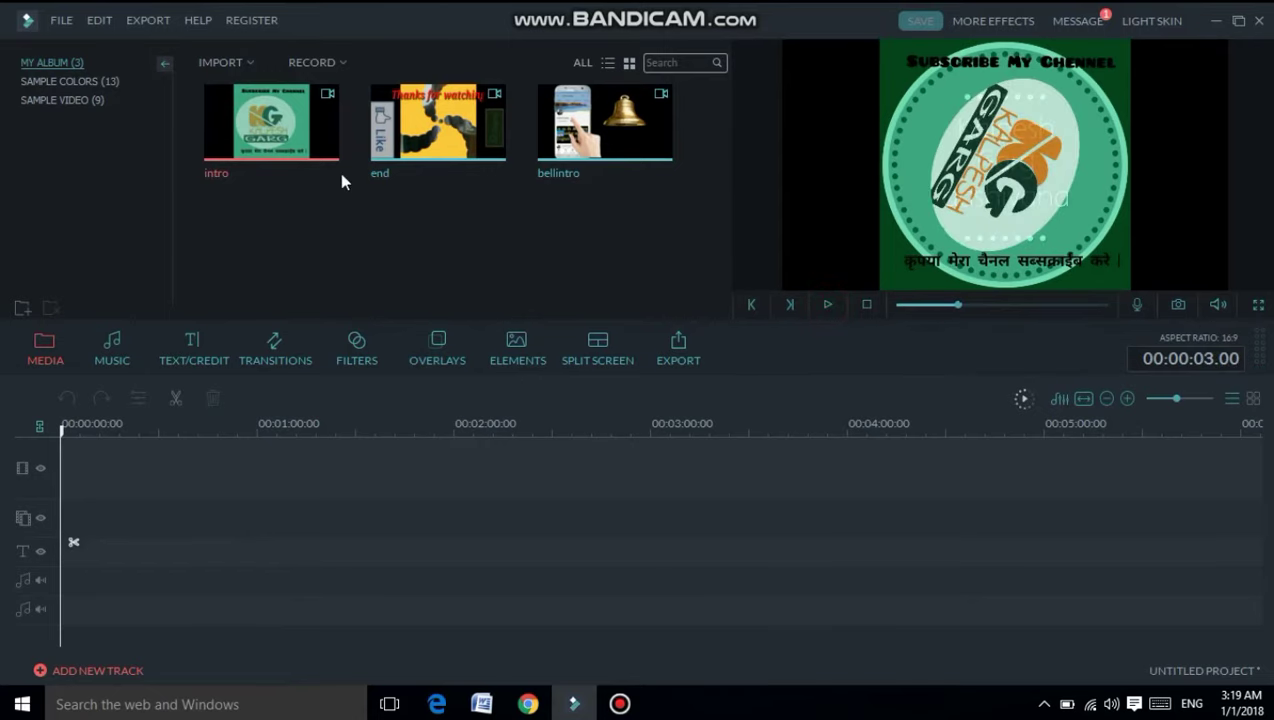
# - Place the intro clip at the start of the video track, followed directly by the bellintro clip
pyautogui.moveTo(290, 130); pyautogui.dragTo(213, 450)
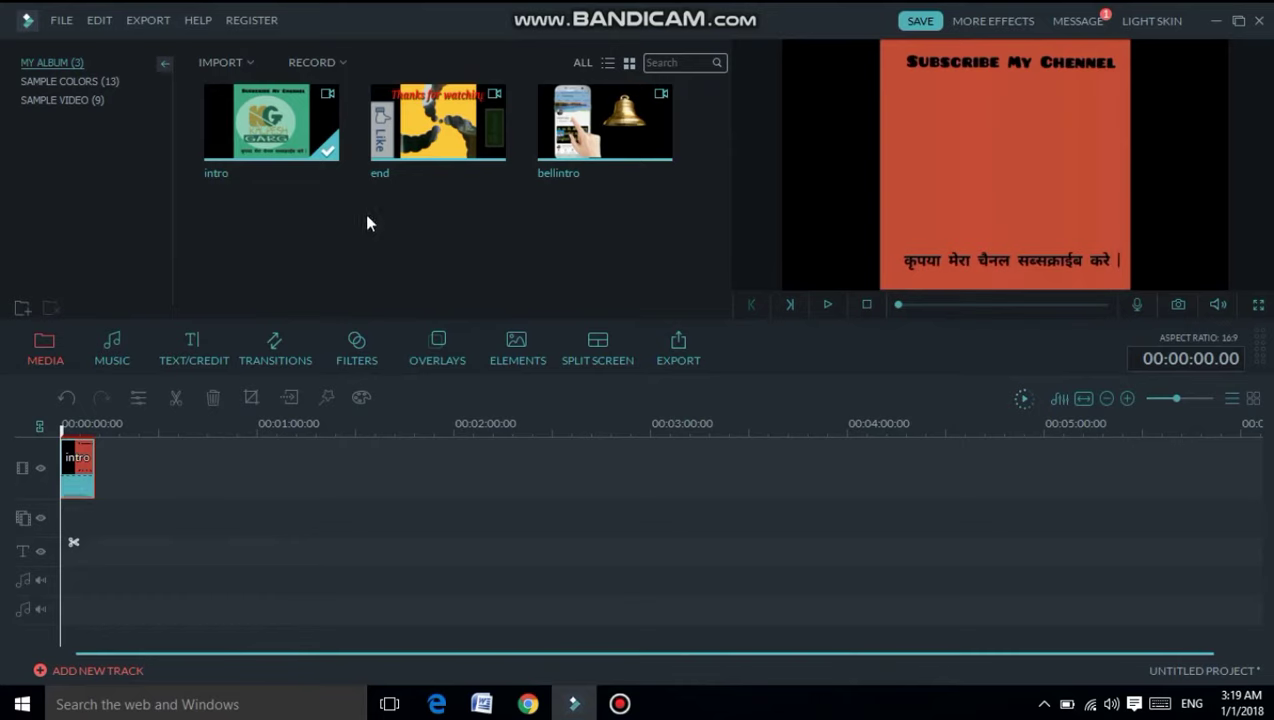
pyautogui.click(551, 137)
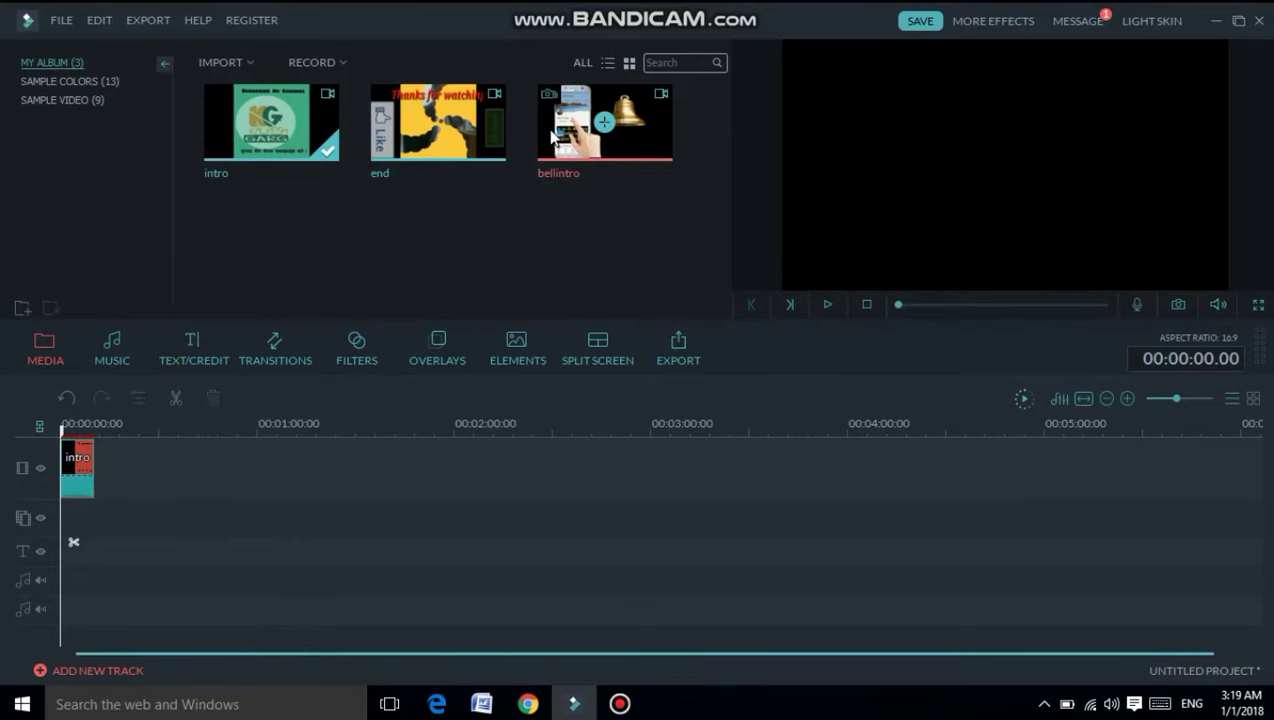
pyautogui.moveTo(551, 137); pyautogui.dragTo(316, 484)
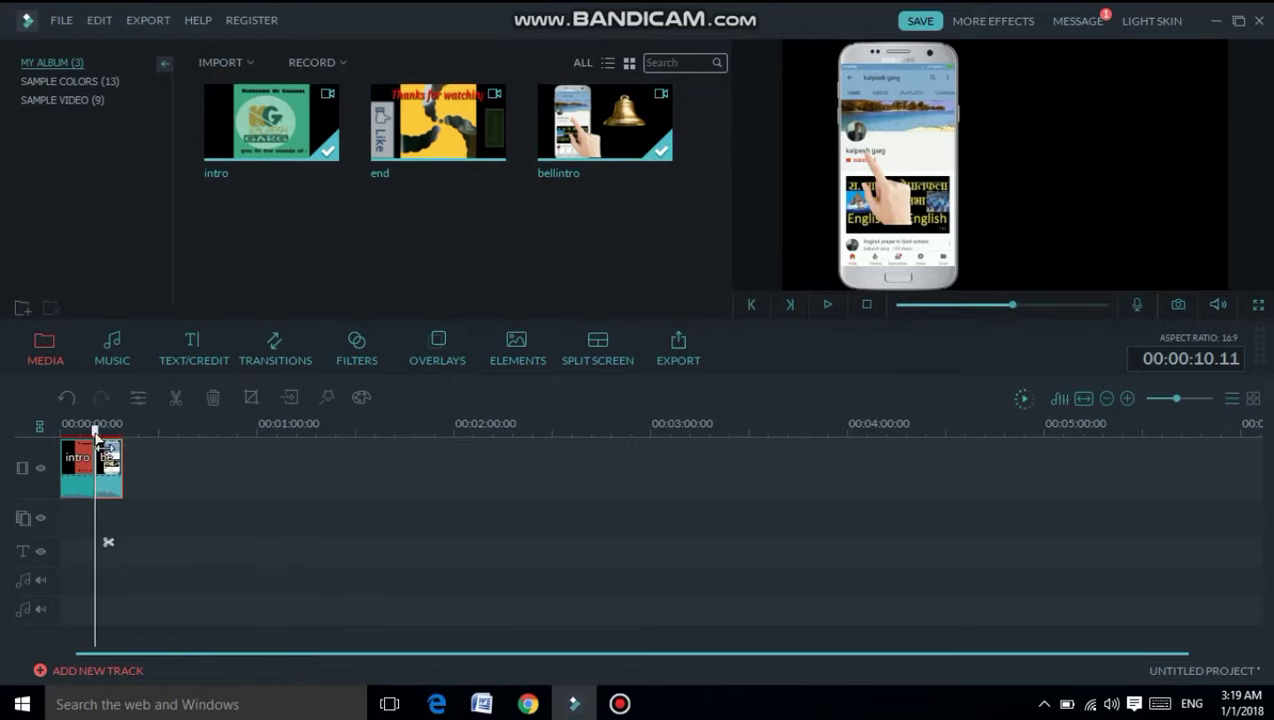
# - Play the timeline from near its beginning, and browse the music library
pyautogui.moveTo(95, 432); pyautogui.dragTo(62, 447)
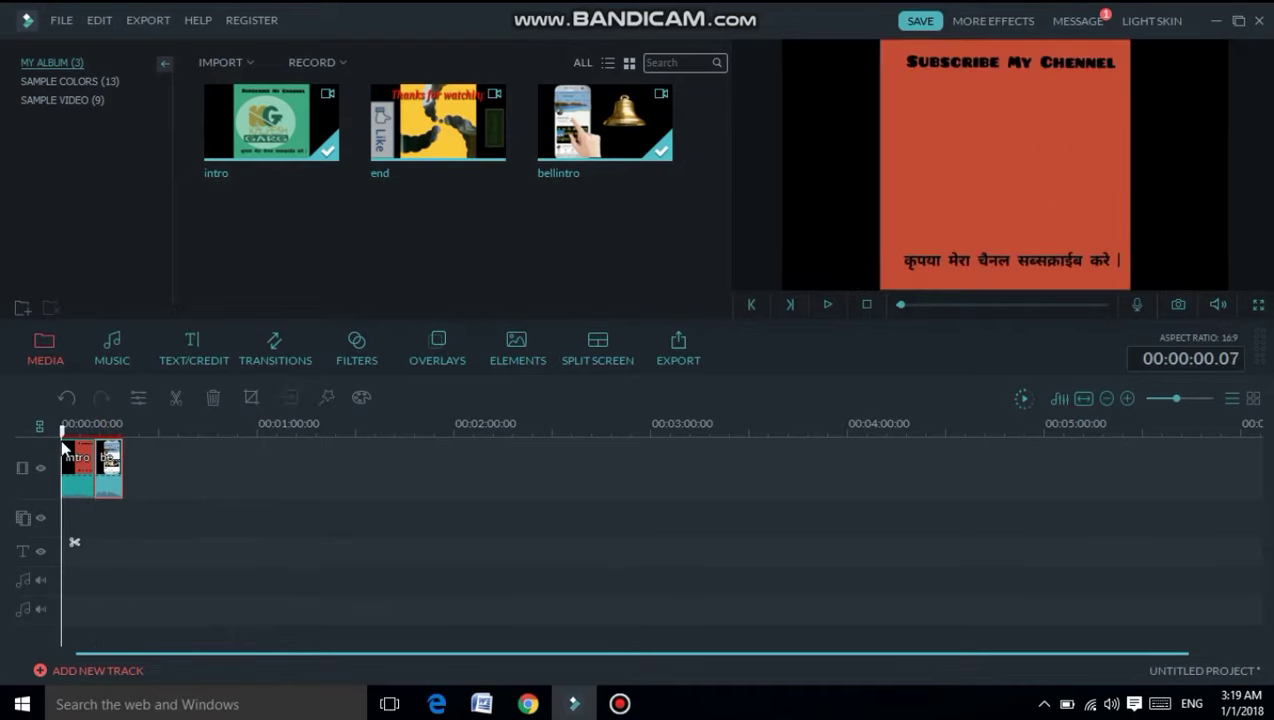
pyautogui.click(829, 303)
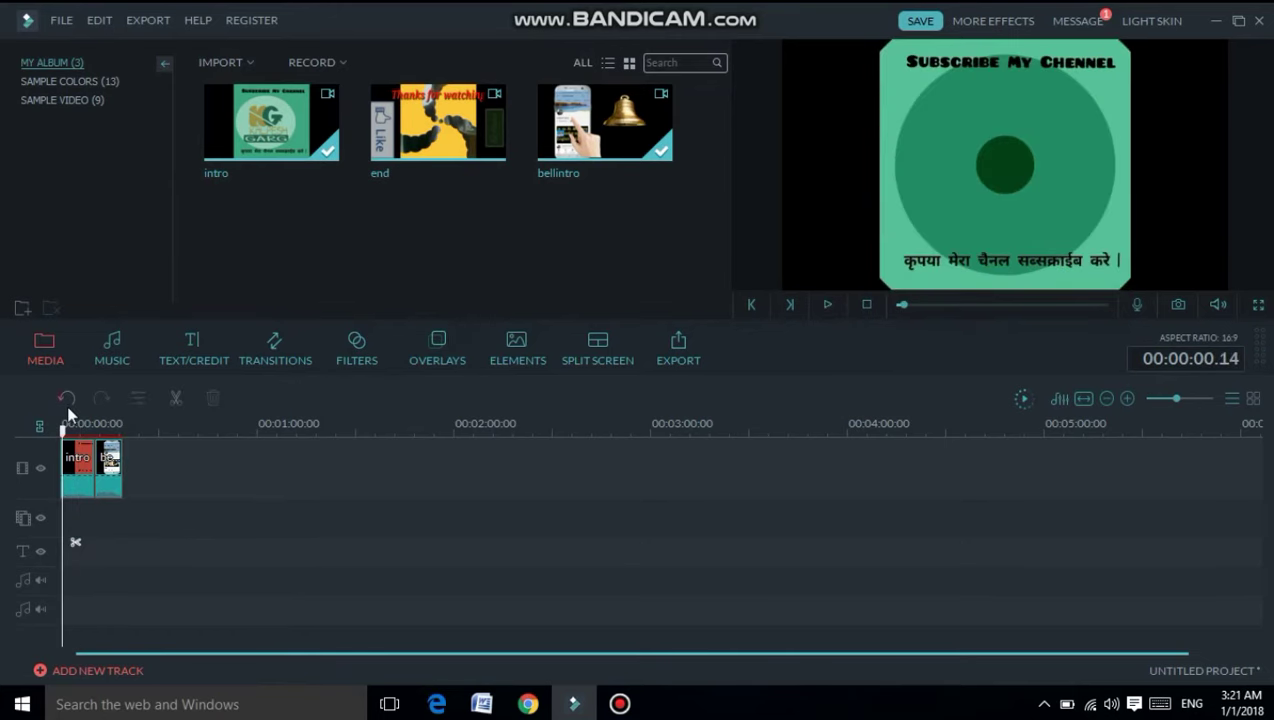
pyautogui.click(113, 350)
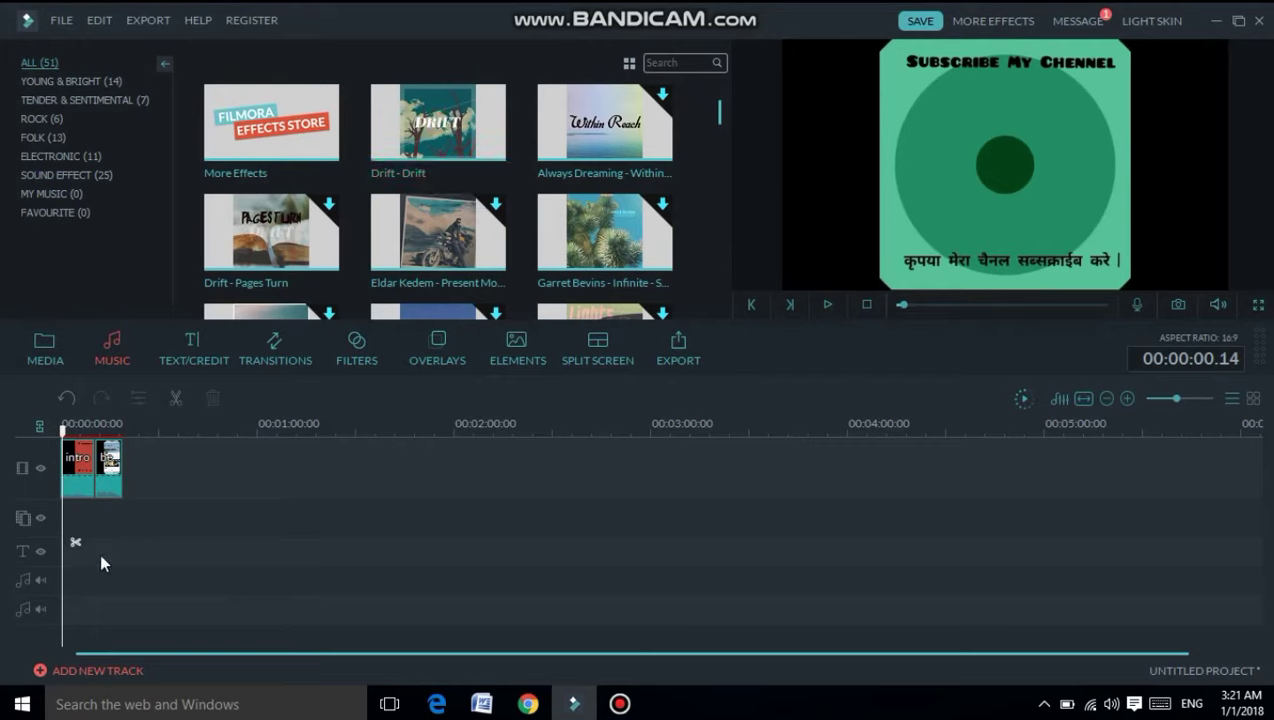
# - Add the Opener 2 title at the start of the timeline, and open and close its main title text for editing
pyautogui.click(207, 358)
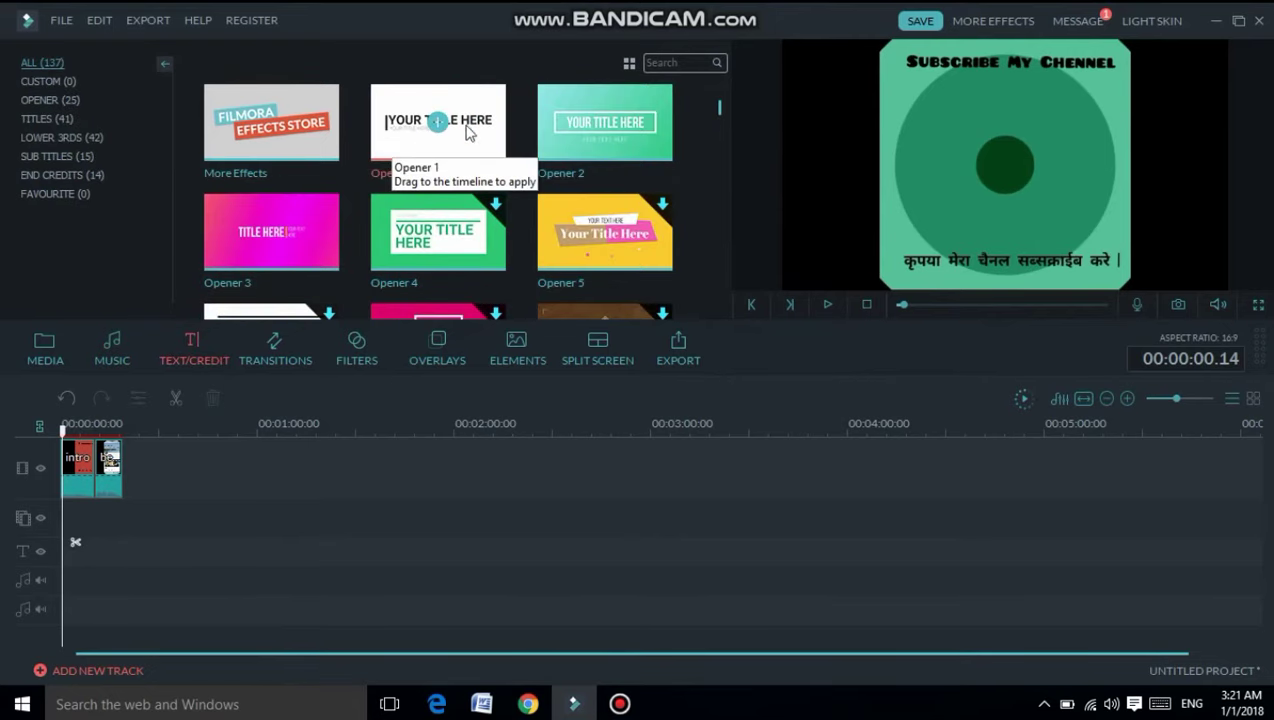
pyautogui.click(607, 124)
pyautogui.click(607, 123)
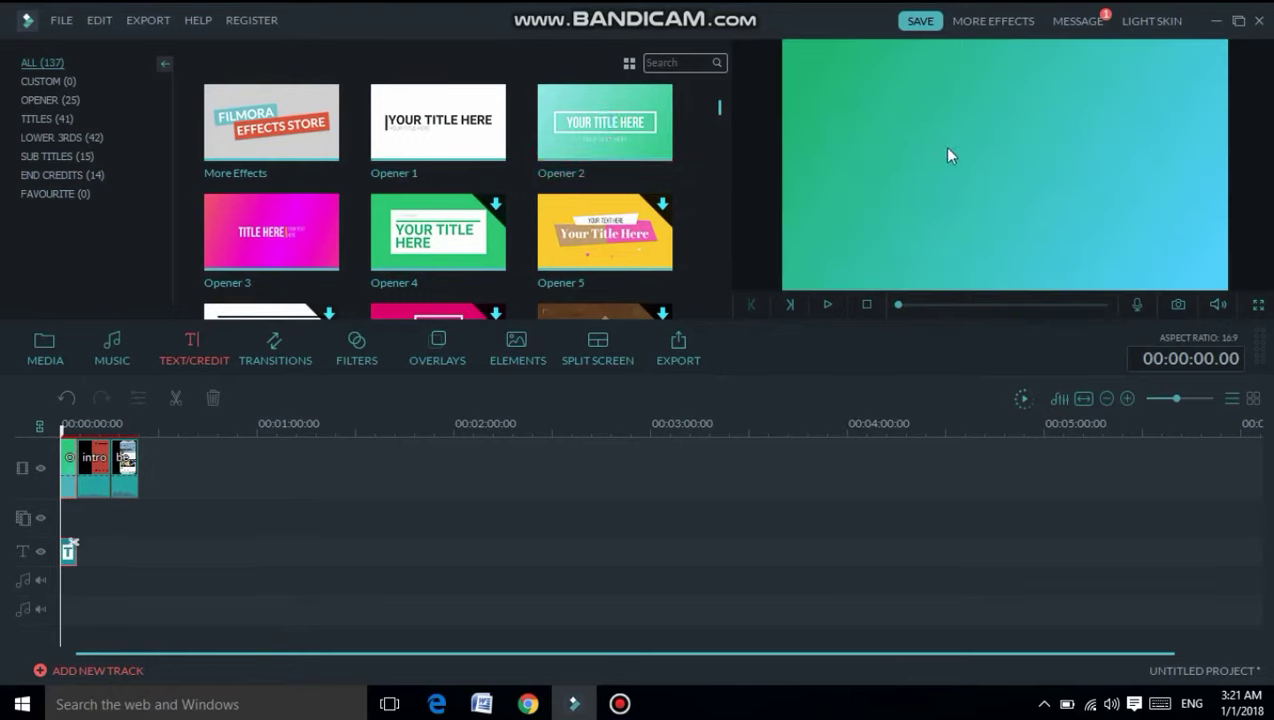
pyautogui.doubleClick(960, 166)
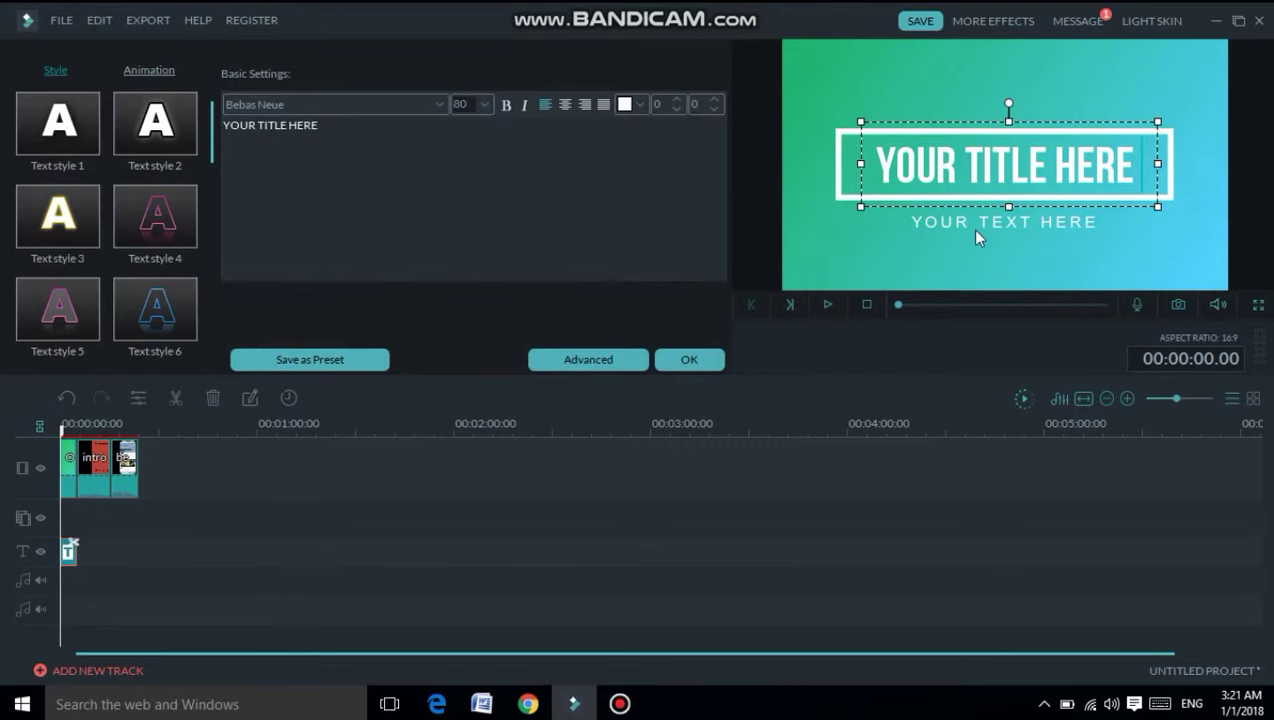
pyautogui.click(689, 360)
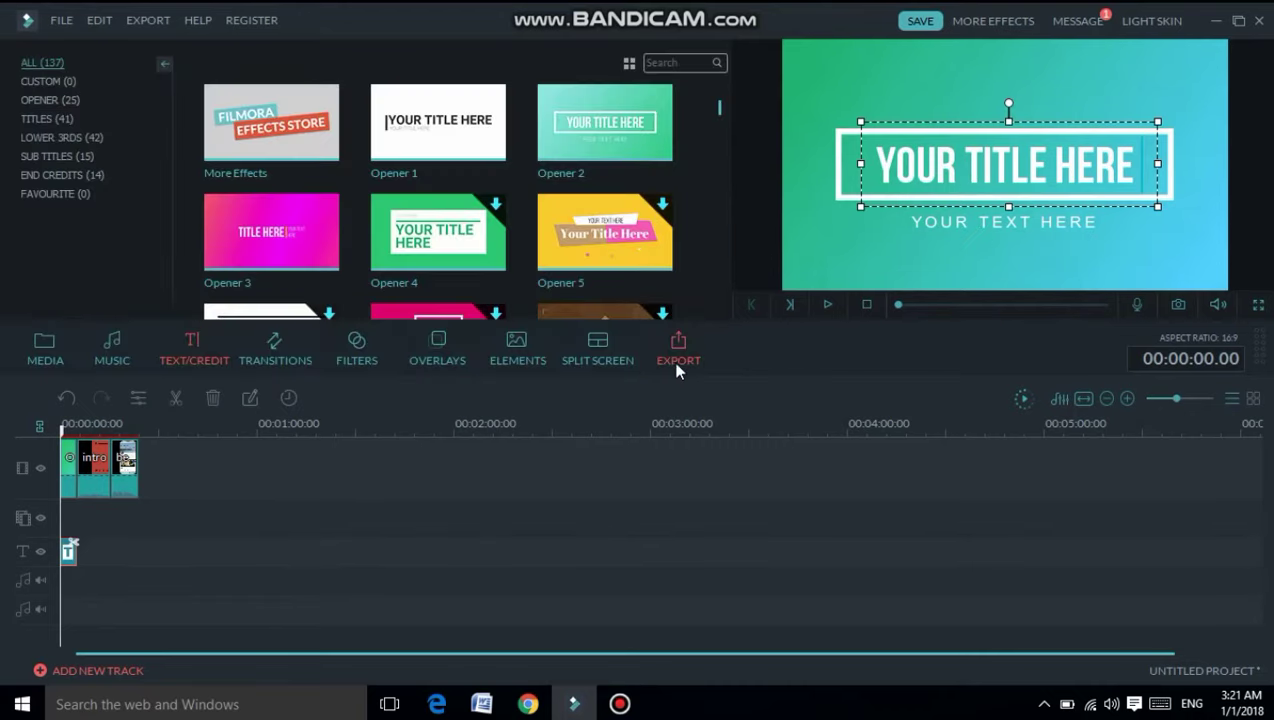
# - Apply the Fade transition between the opener and the intro clip, and play back that part of the timeline
pyautogui.click(266, 356)
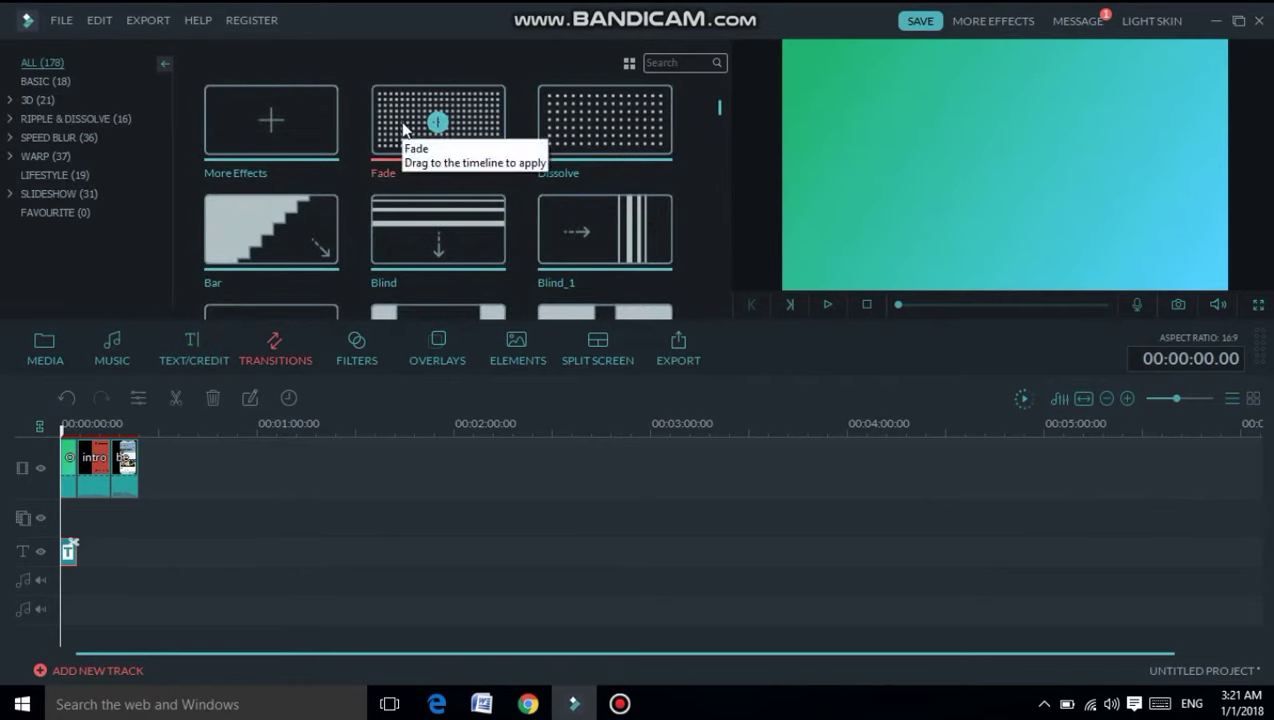
pyautogui.click(406, 127)
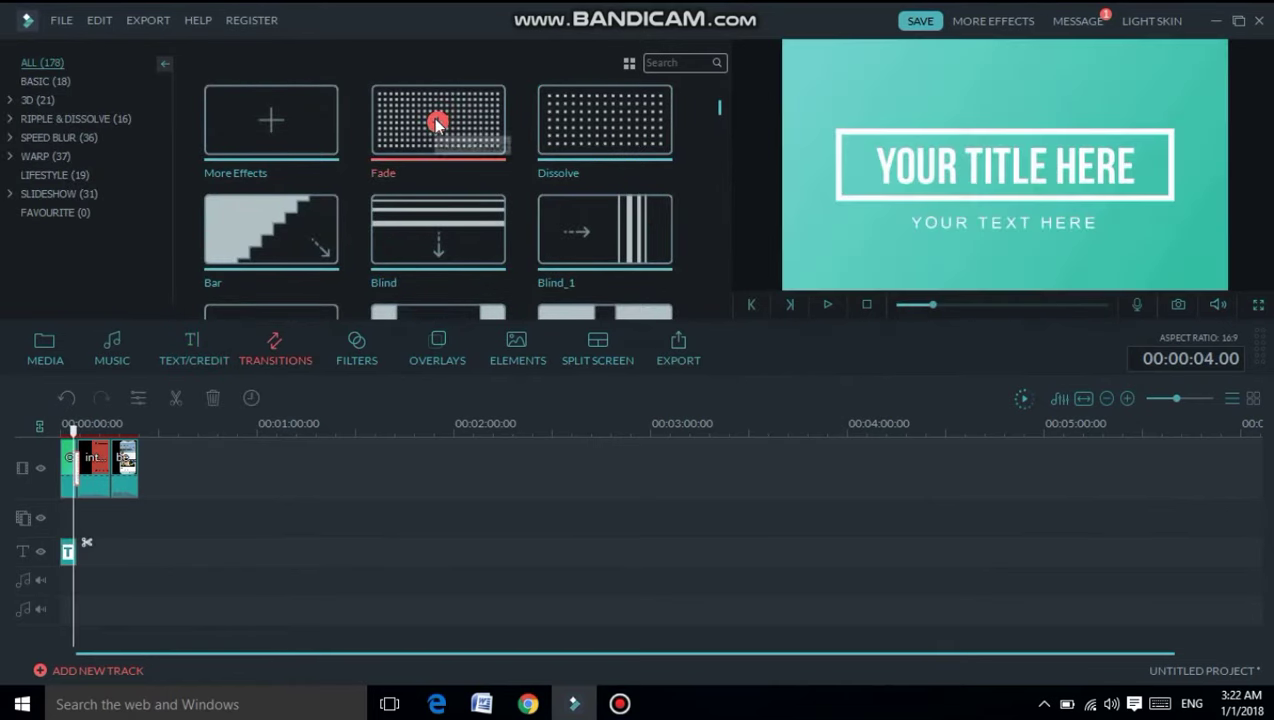
pyautogui.click(823, 304)
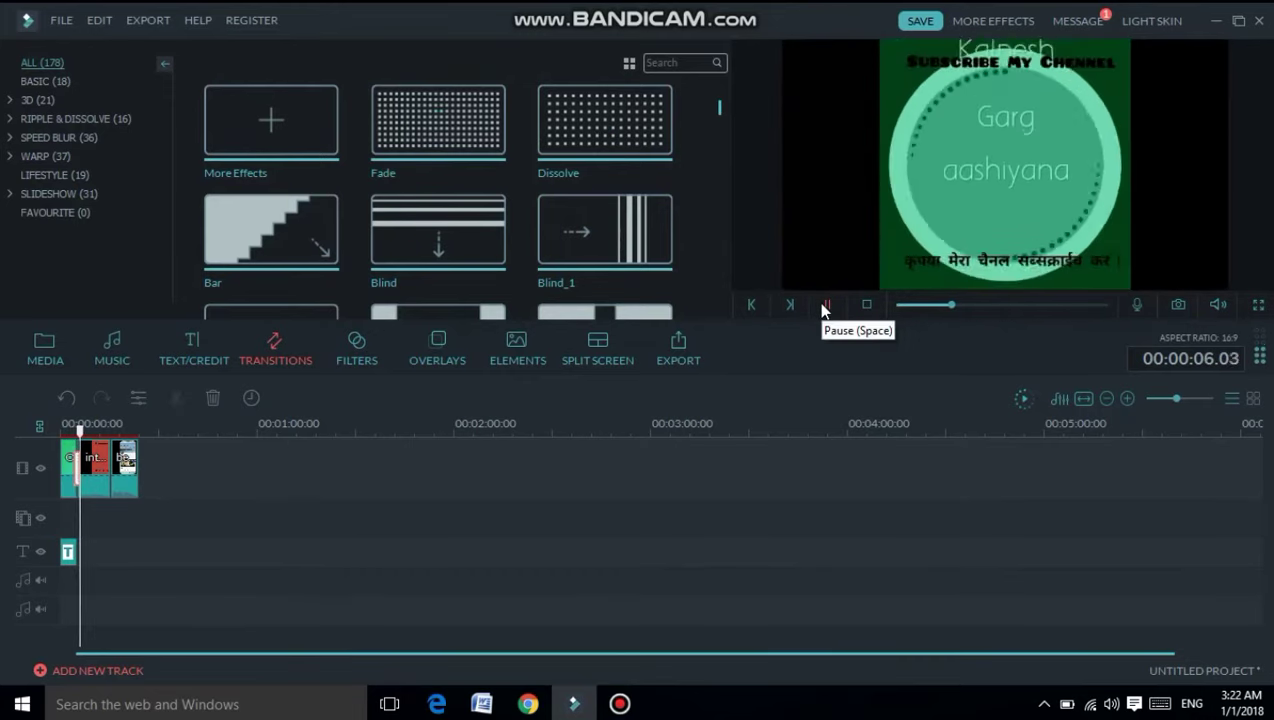
pyautogui.click(916, 306)
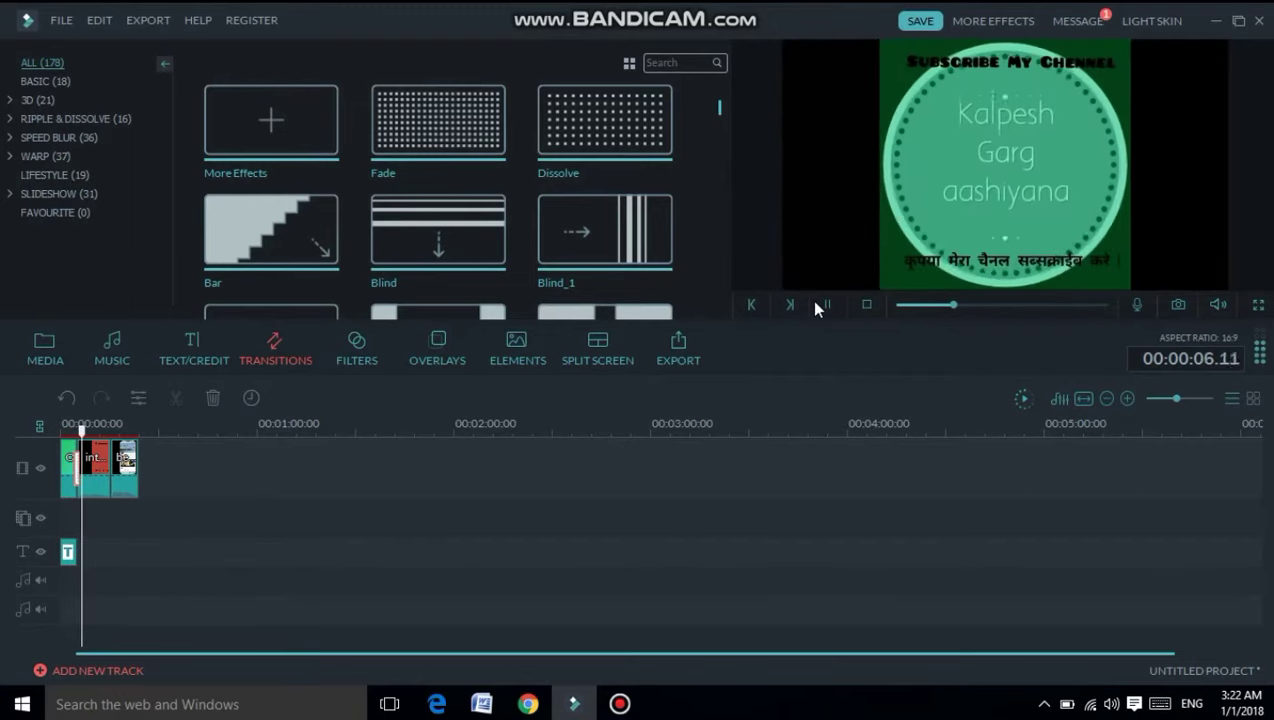
# - Preview the Blind_1 transition and play the timeline further through the intro clip
pyautogui.click(583, 213)
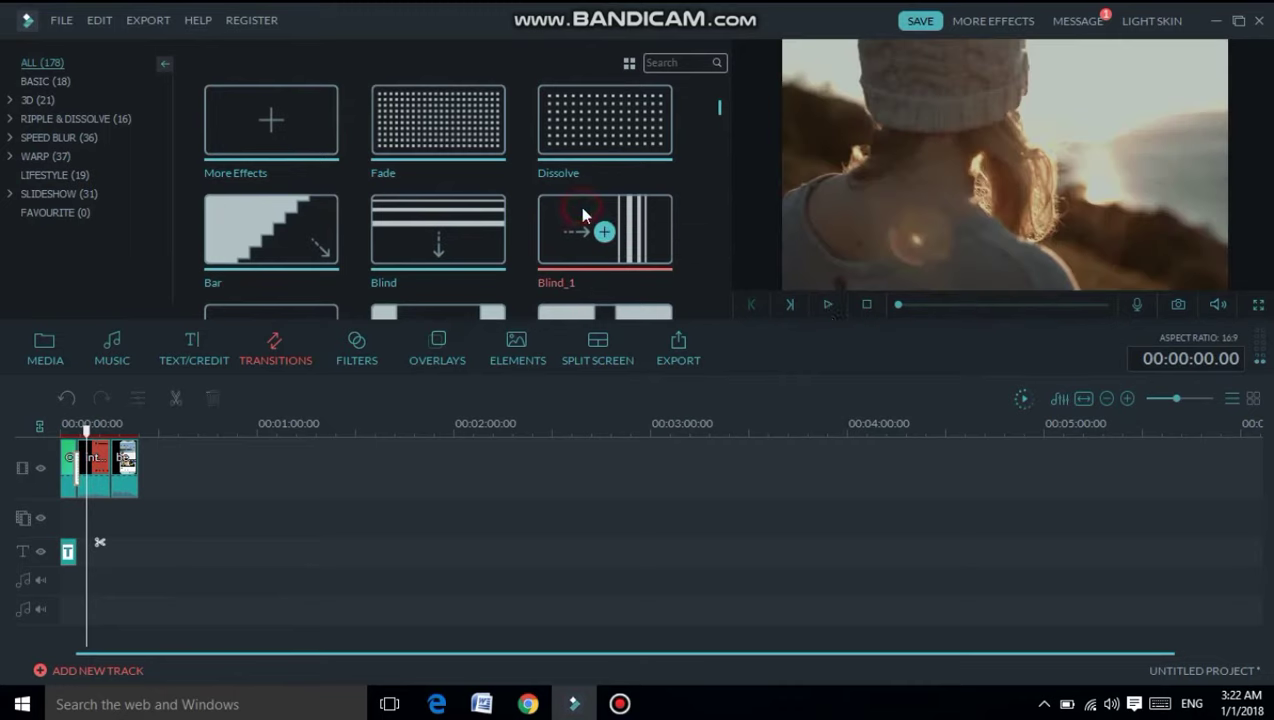
pyautogui.click(826, 303)
pyautogui.press('space')
# - Preview the Chaos 1, Mild and Extreme filters on the intro clip without applying them
pyautogui.click(357, 349)
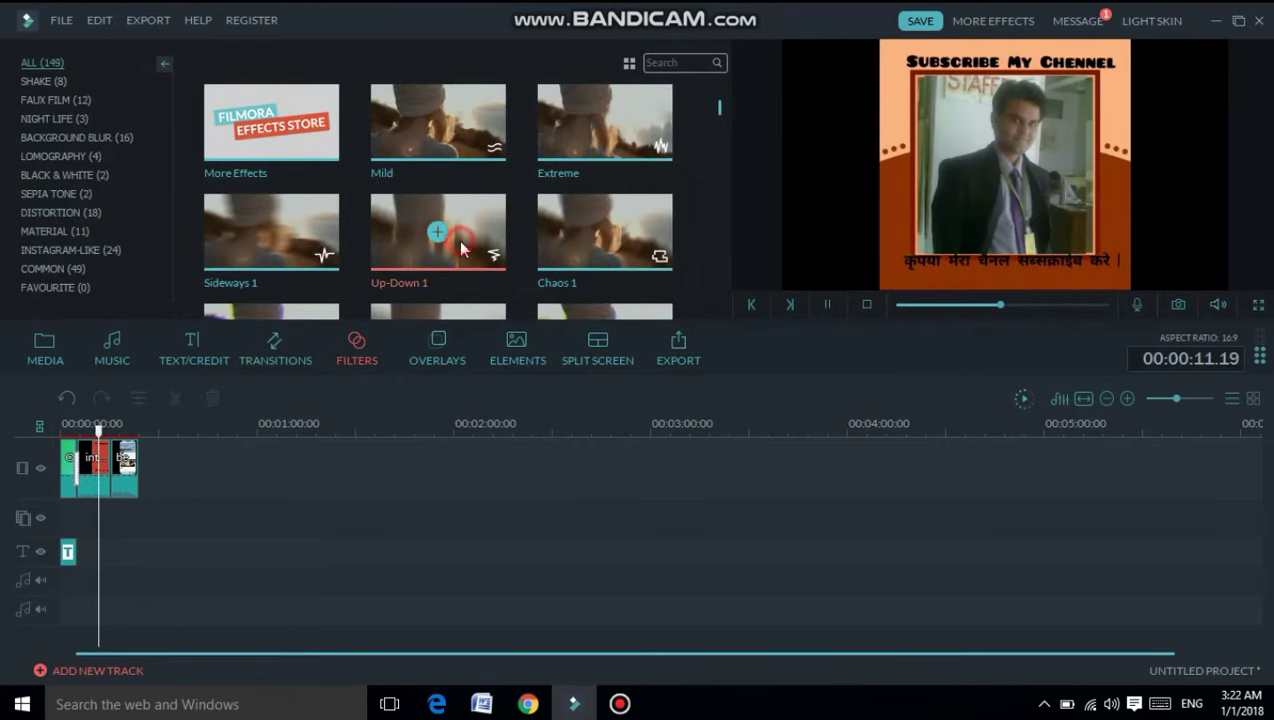
pyautogui.click(618, 234)
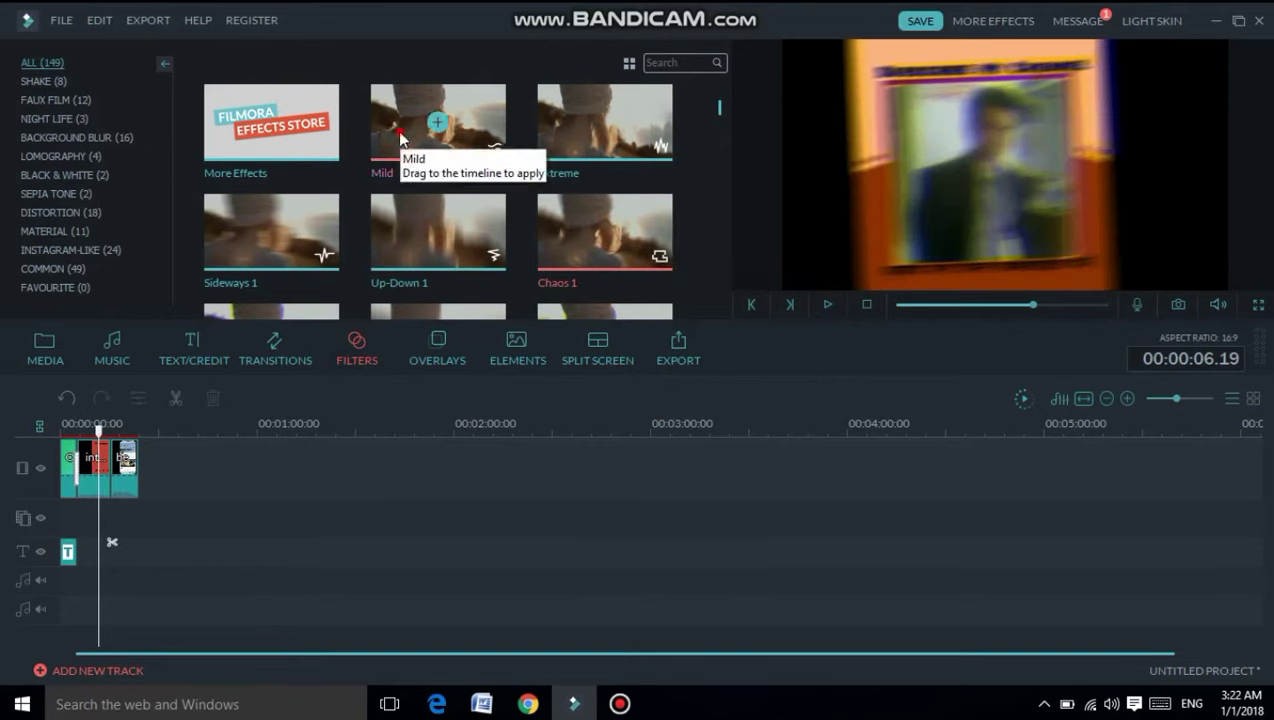
pyautogui.click(398, 132)
pyautogui.click(557, 112)
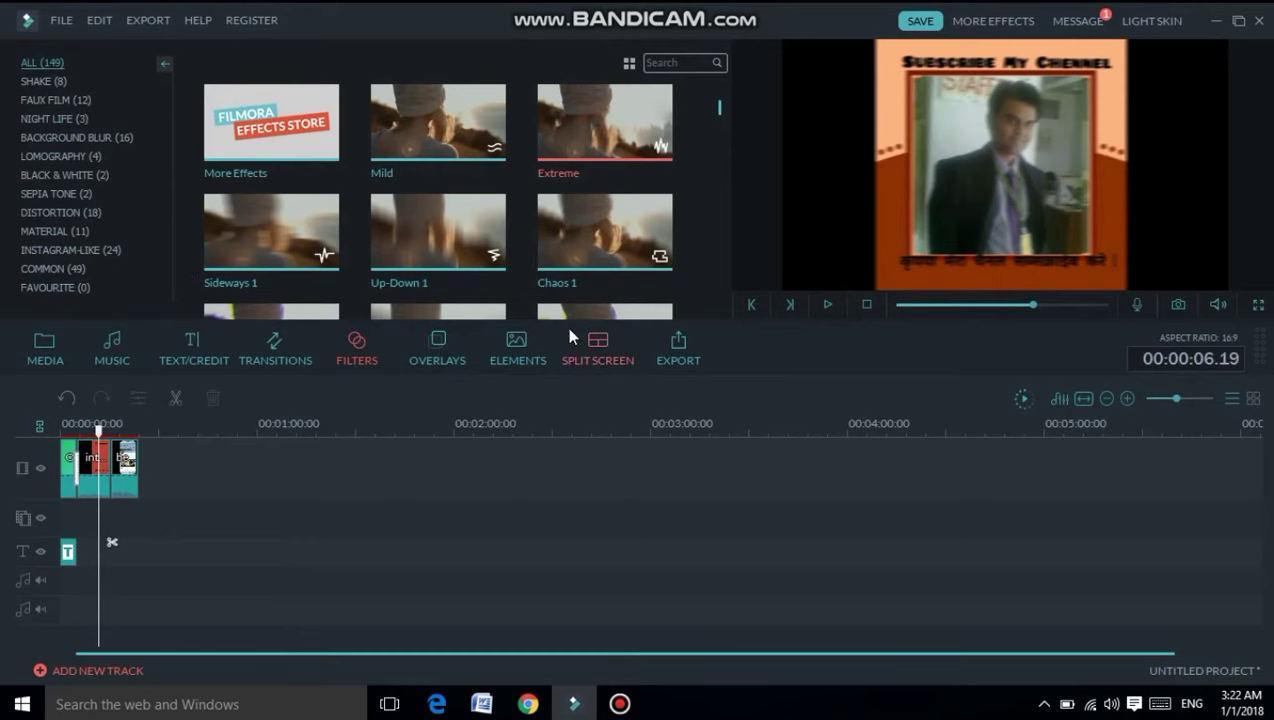
# - Browse the overlays and preview Aqua 2, Aqua 1 and Bokeh 1 without applying them
pyautogui.click(436, 364)
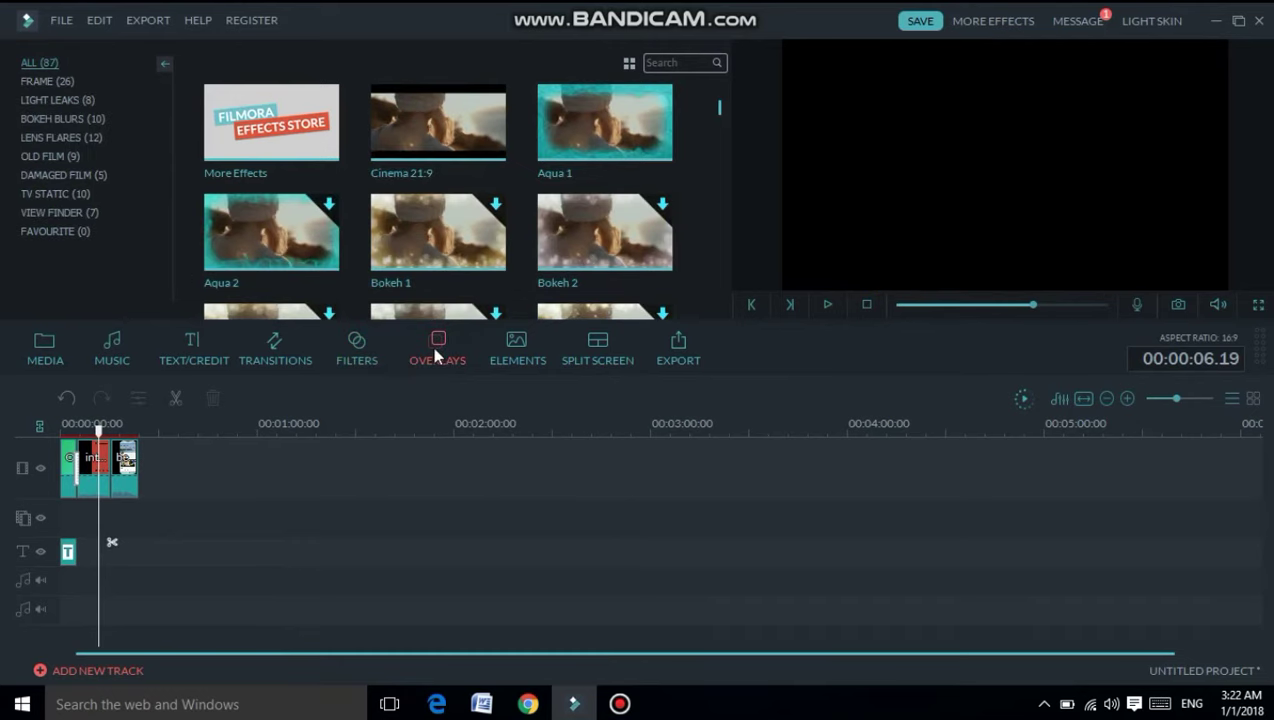
pyautogui.click(288, 236)
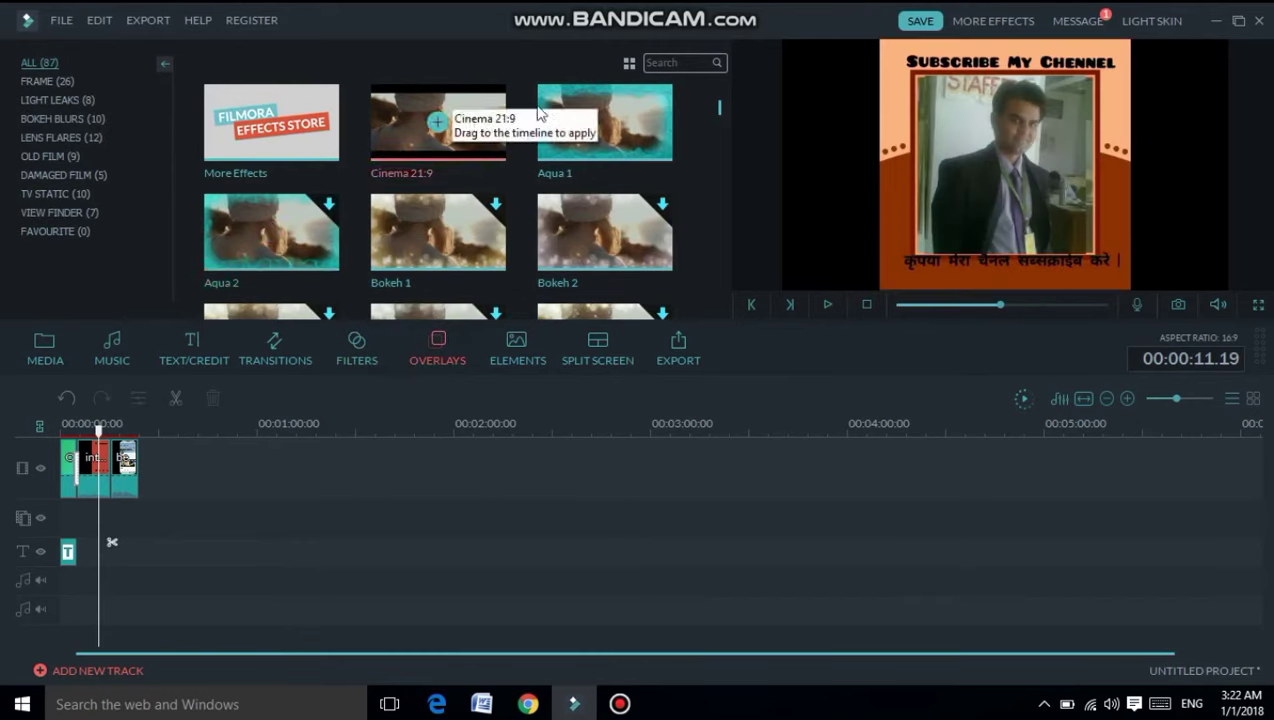
pyautogui.click(641, 124)
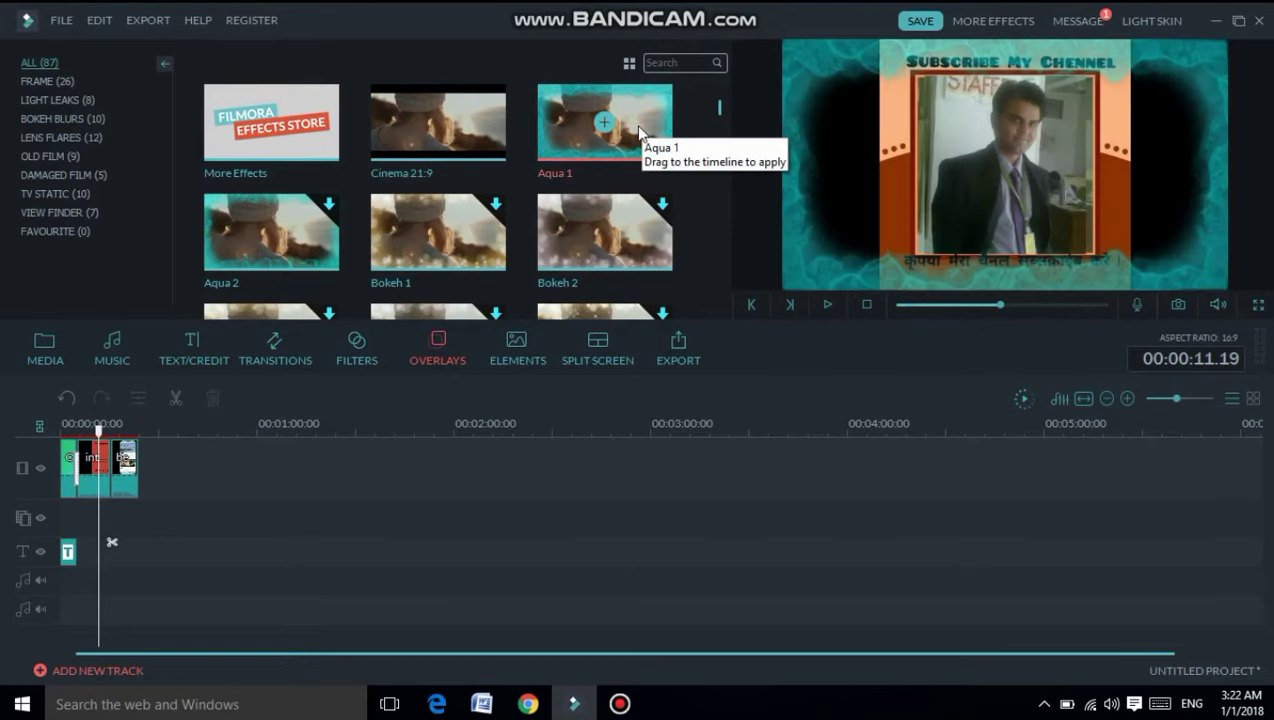
pyautogui.click(466, 242)
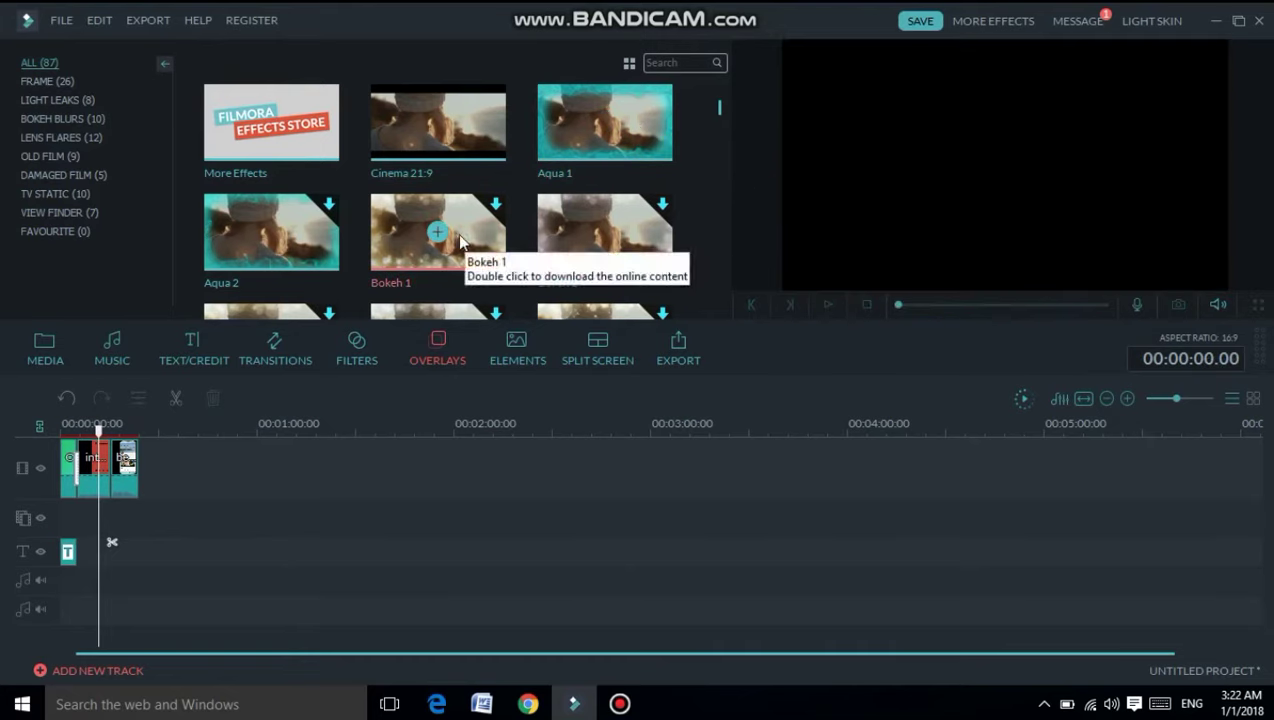
# - Browse the elements and play the Element Love 2 preview, pausing it partway
pyautogui.click(516, 352)
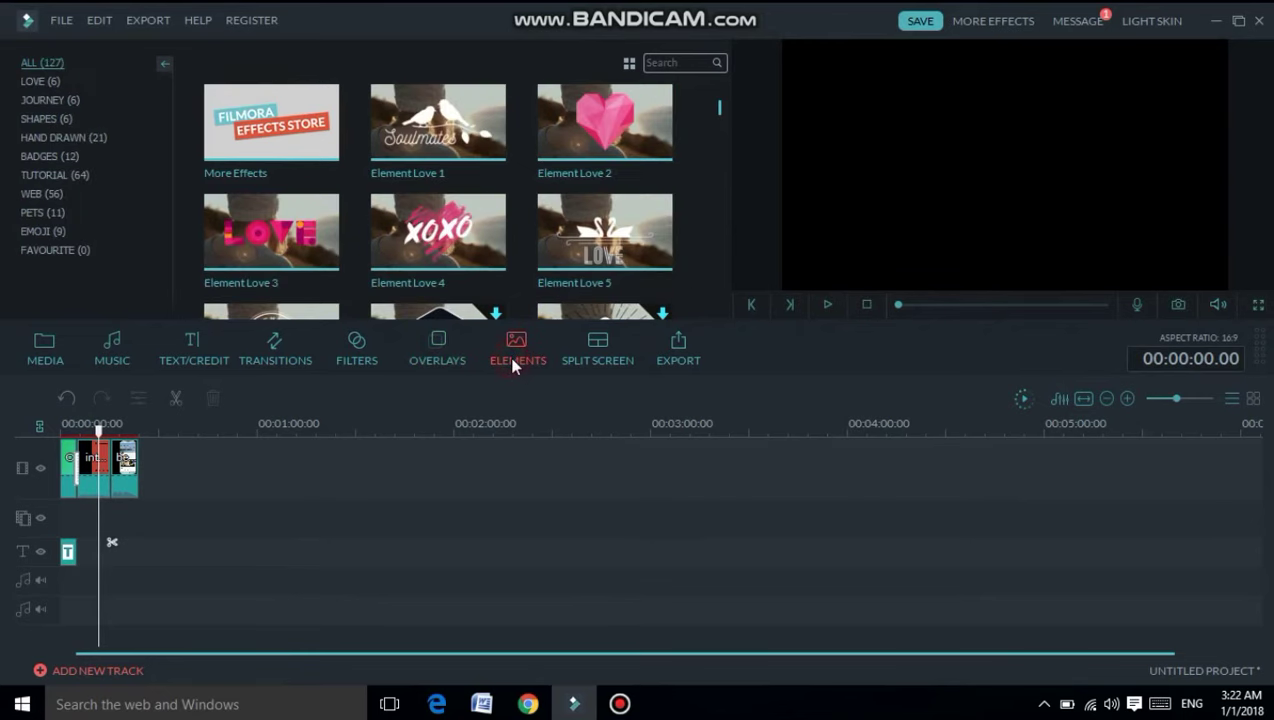
pyautogui.click(628, 140)
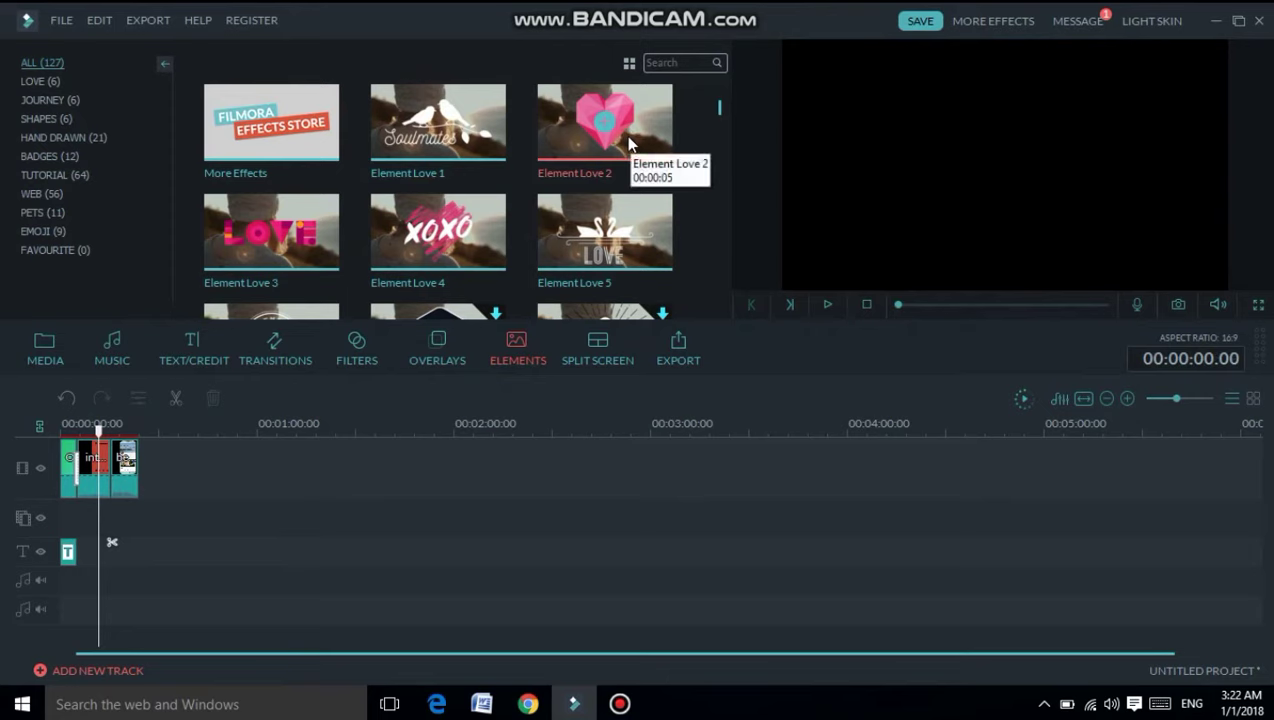
pyautogui.click(826, 306)
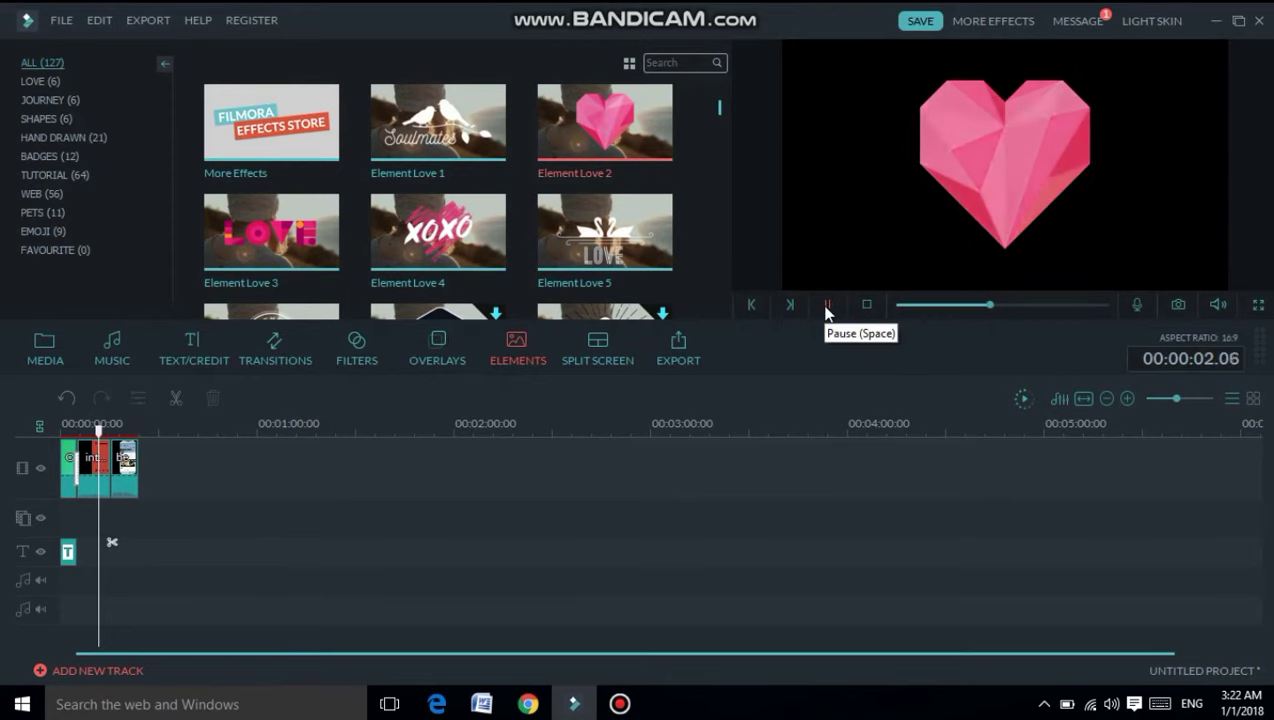
pyautogui.click(826, 306)
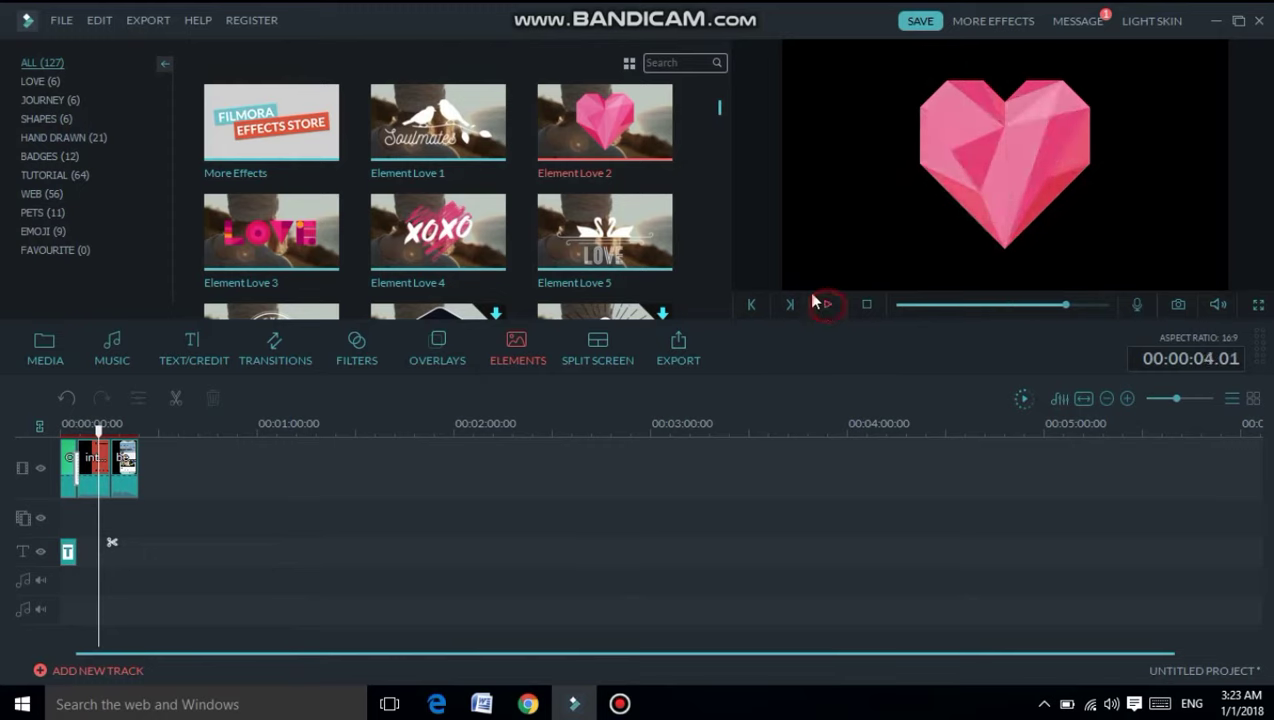
# - Browse the split-screen layouts and play the 2 Screen A preview
pyautogui.click(596, 345)
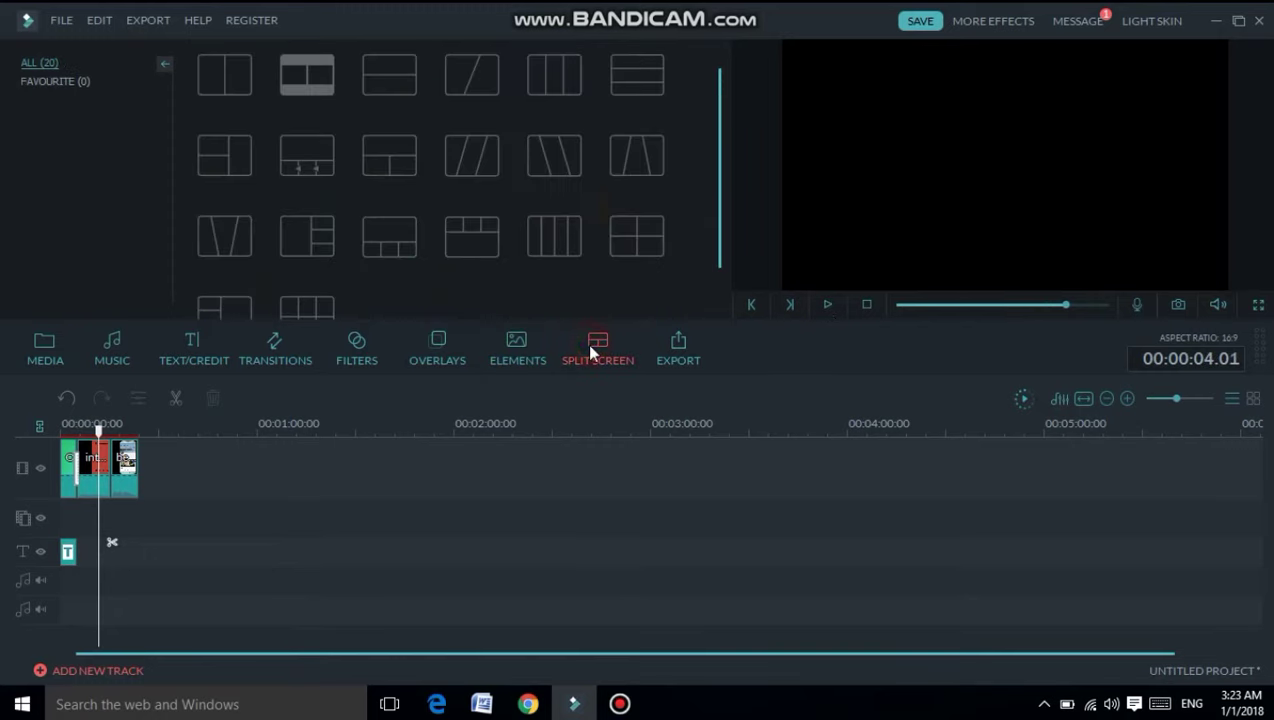
pyautogui.click(221, 80)
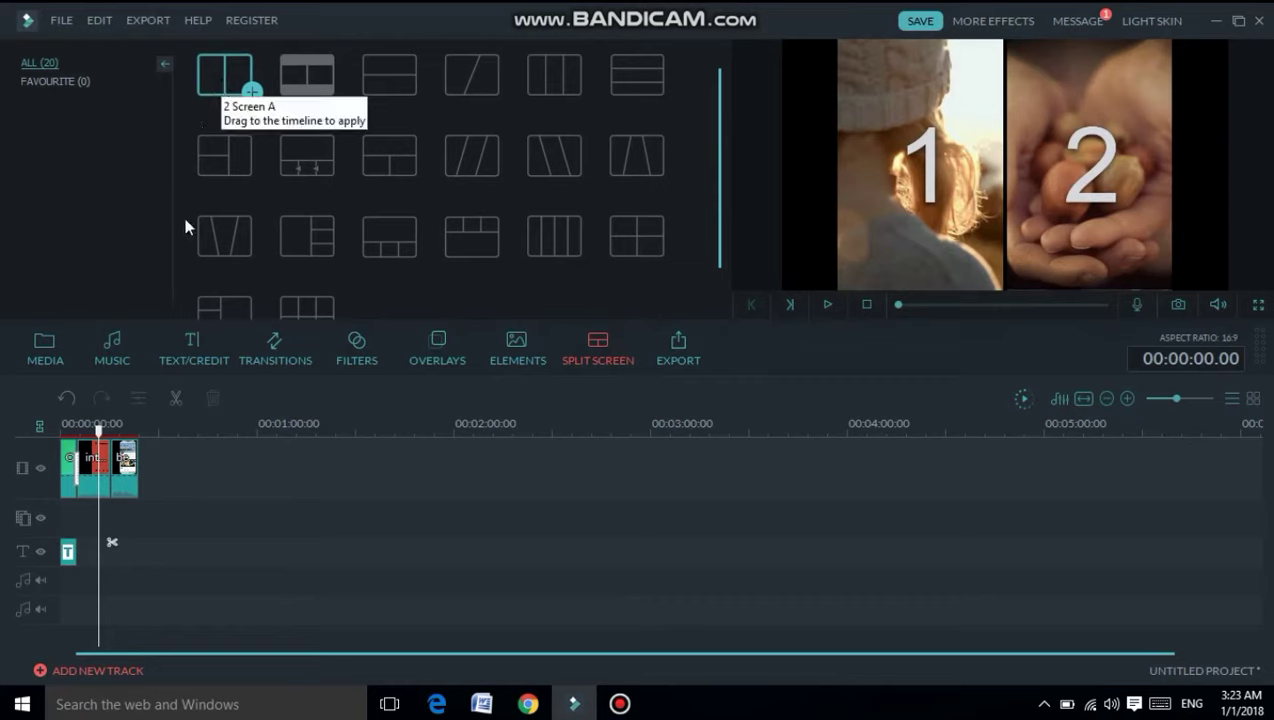
pyautogui.click(824, 305)
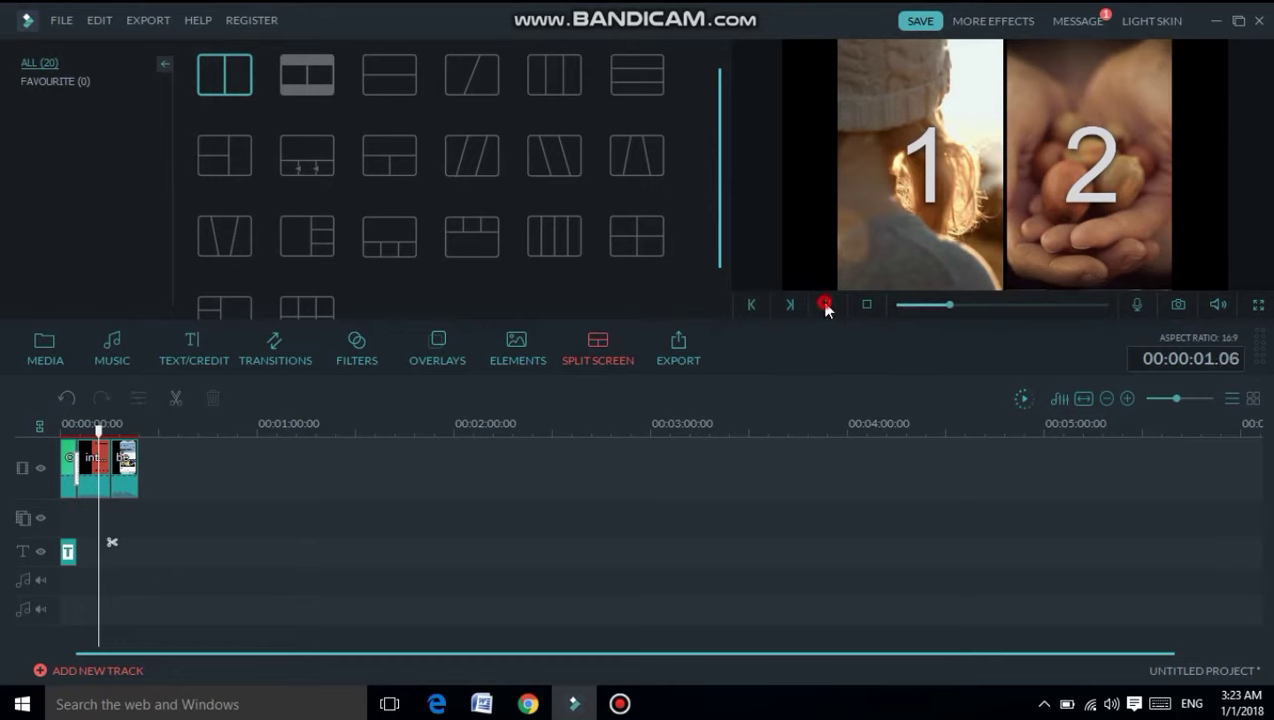
# - Add the letterboxed two-screen layout at the timeline start, fill zone 1 with intro and zone 2 with end, and play it
pyautogui.click(330, 90)
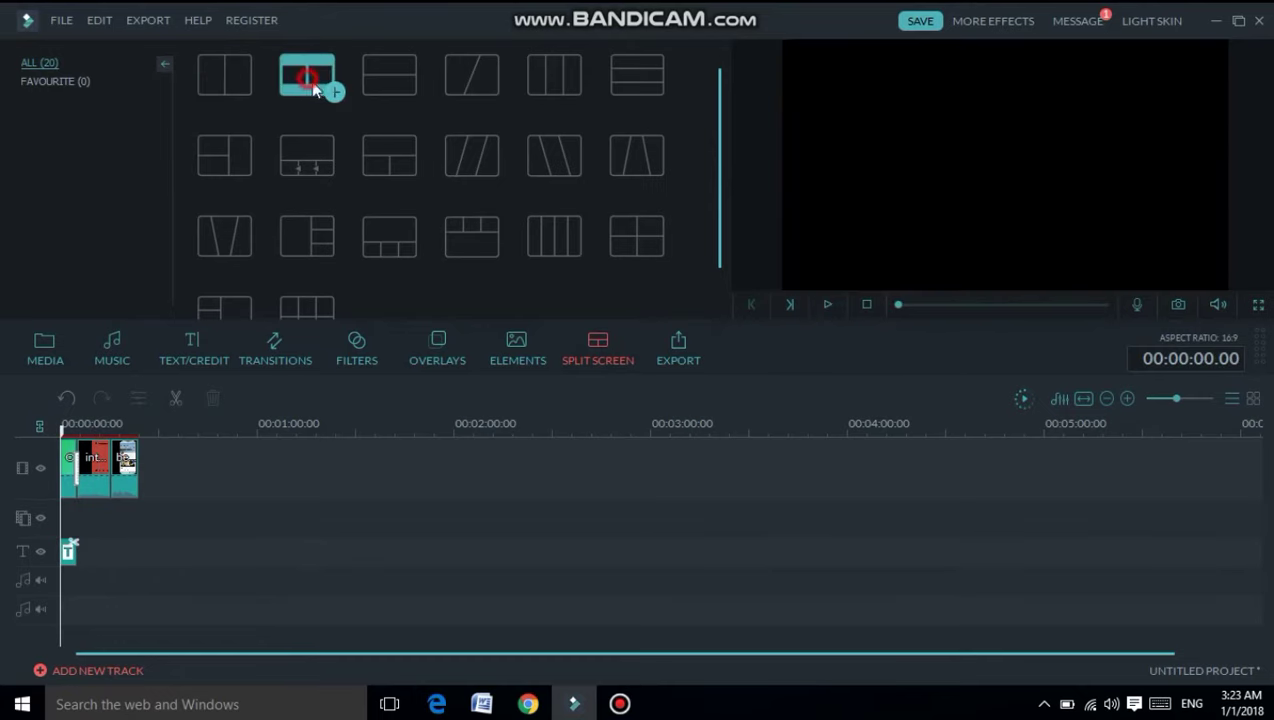
pyautogui.click(333, 91)
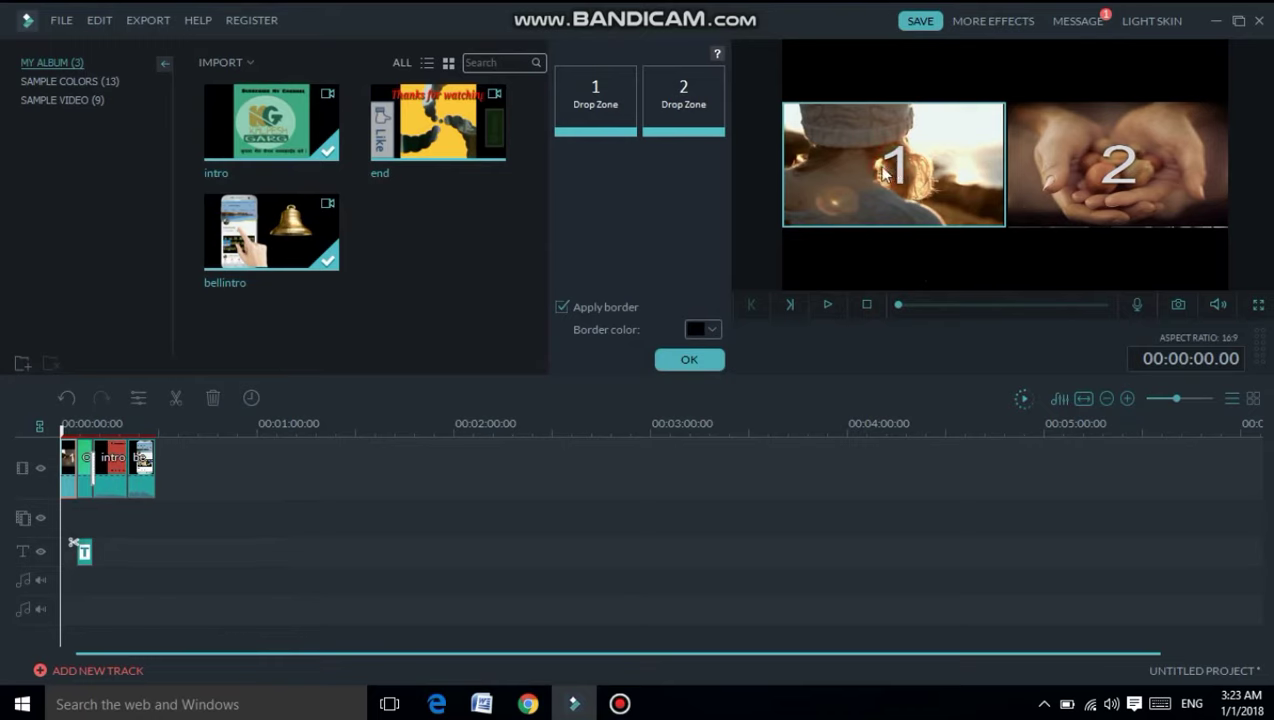
pyautogui.moveTo(288, 116); pyautogui.dragTo(594, 95)
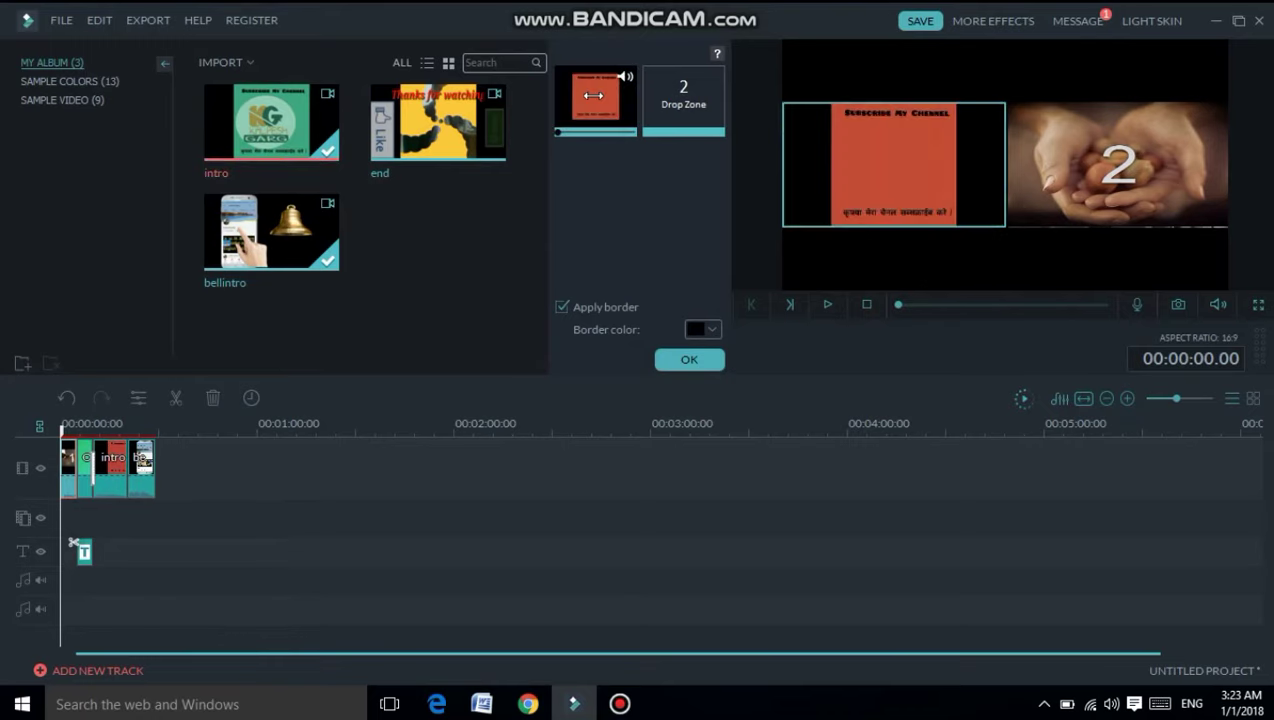
pyautogui.moveTo(412, 134); pyautogui.dragTo(674, 112)
pyautogui.click(829, 306)
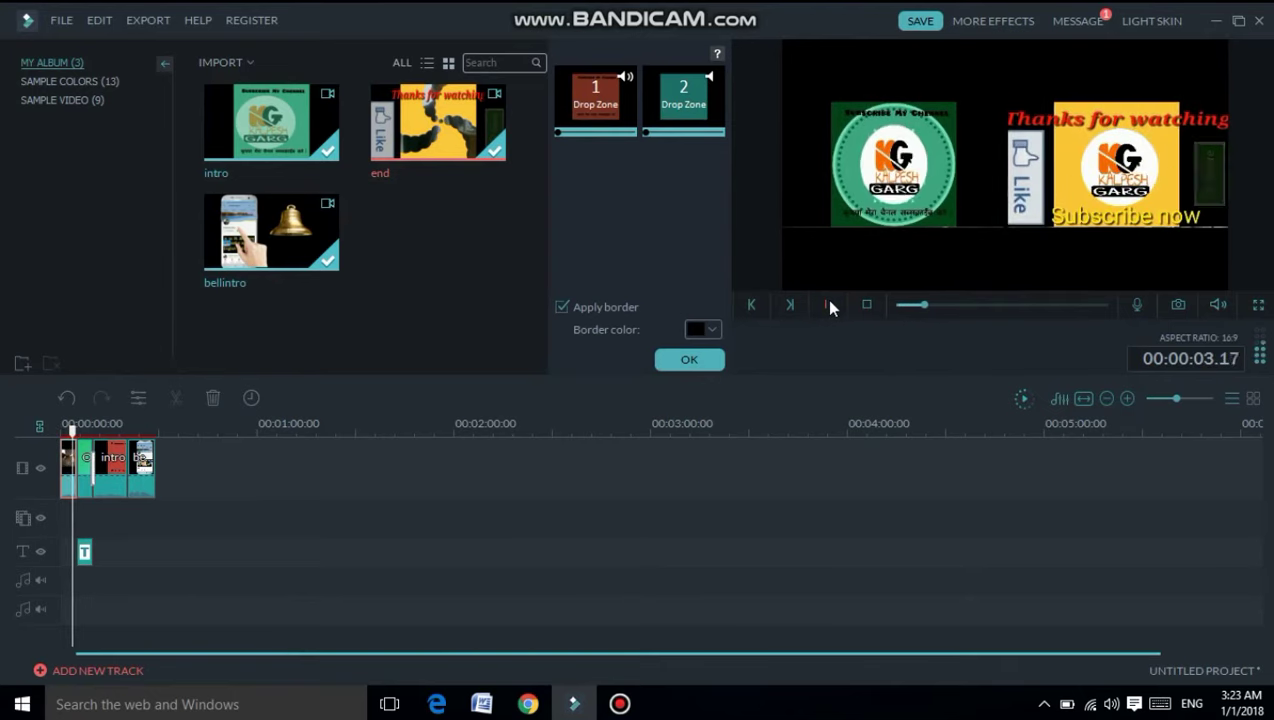
pyautogui.click(688, 361)
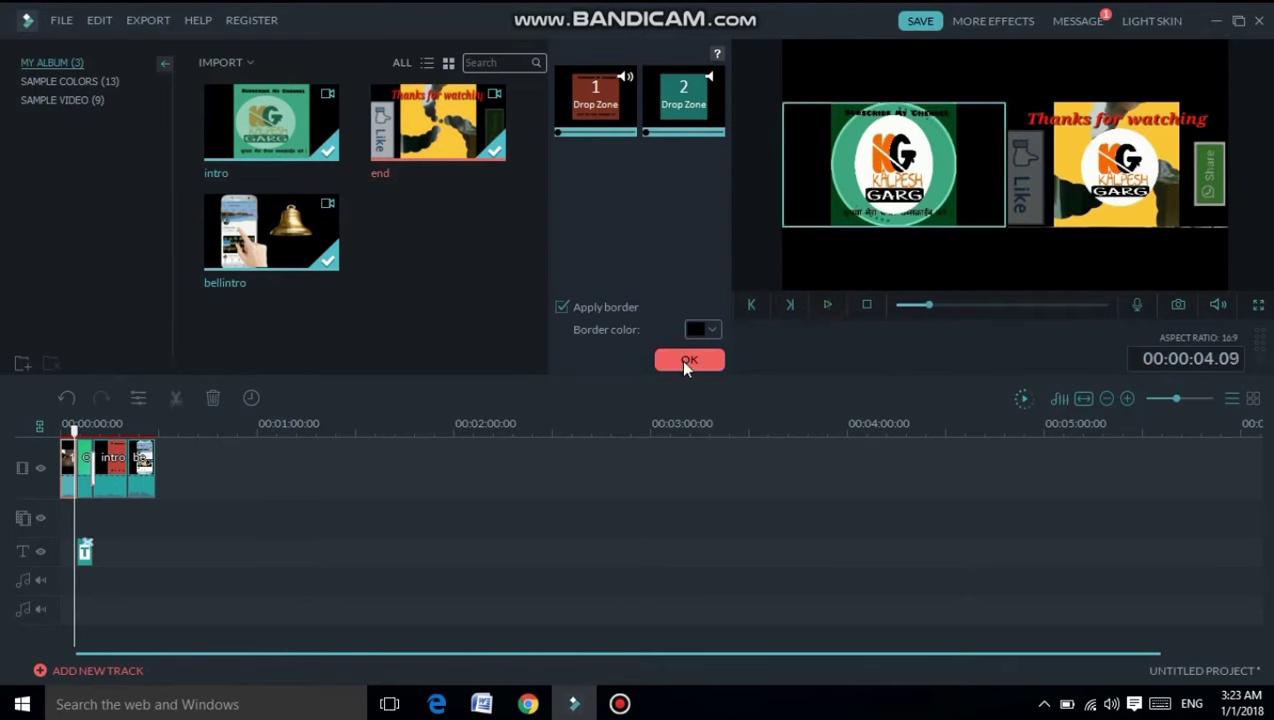
# - Undo the timeline edits back to only the intro and bellintro clips, and select the intro clip
pyautogui.click(67, 400)
pyautogui.click(63, 478)
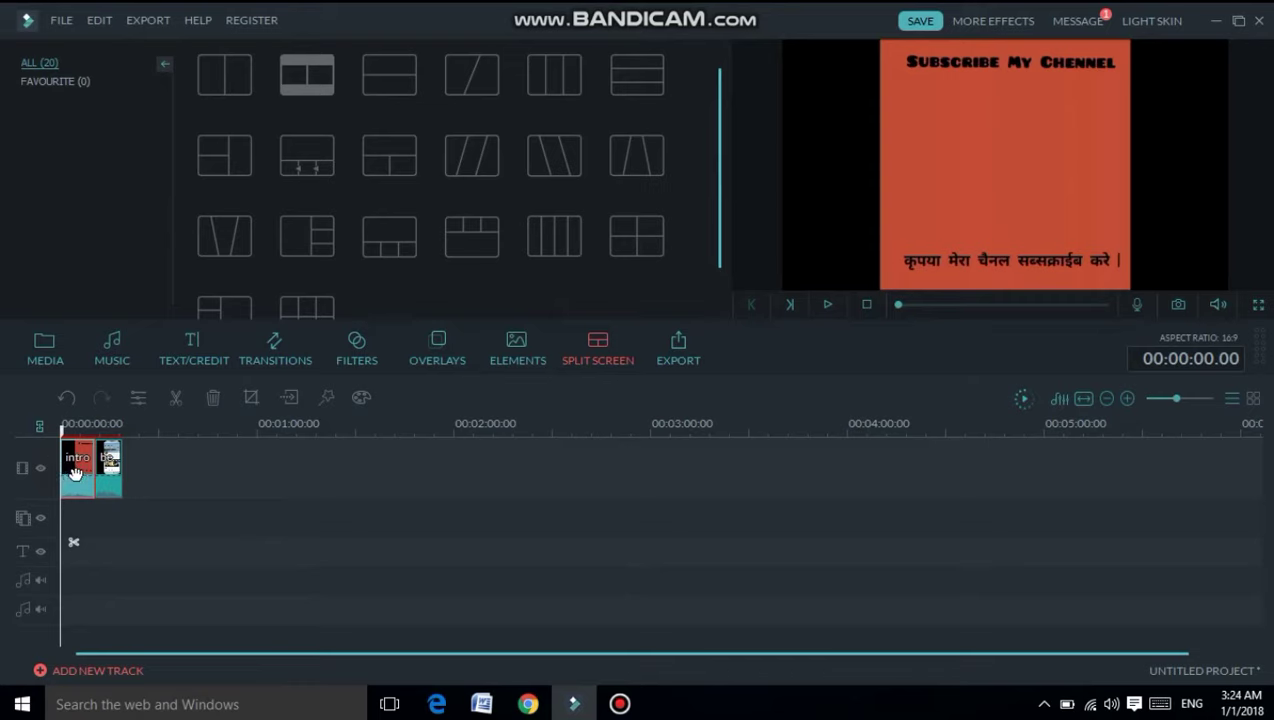
# - Open the intro clip's editing settings and review its video and audio adjustments
pyautogui.rightClick(74, 477)
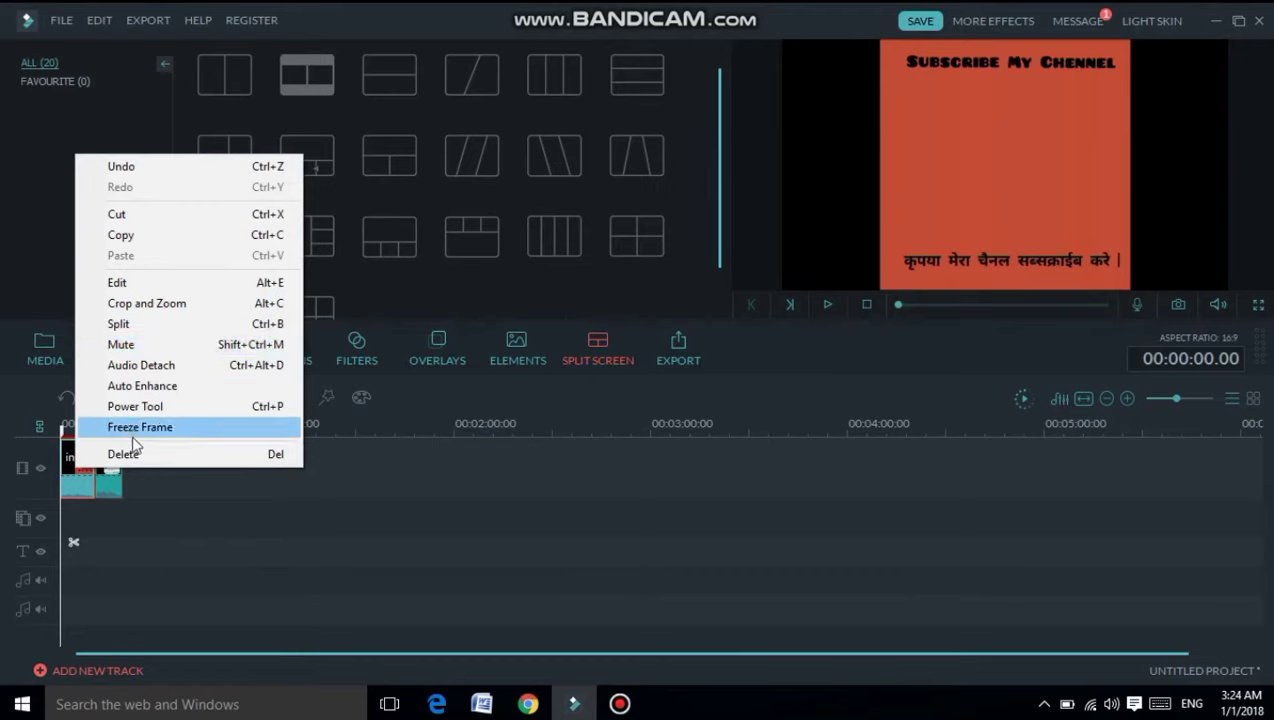
pyautogui.click(118, 282)
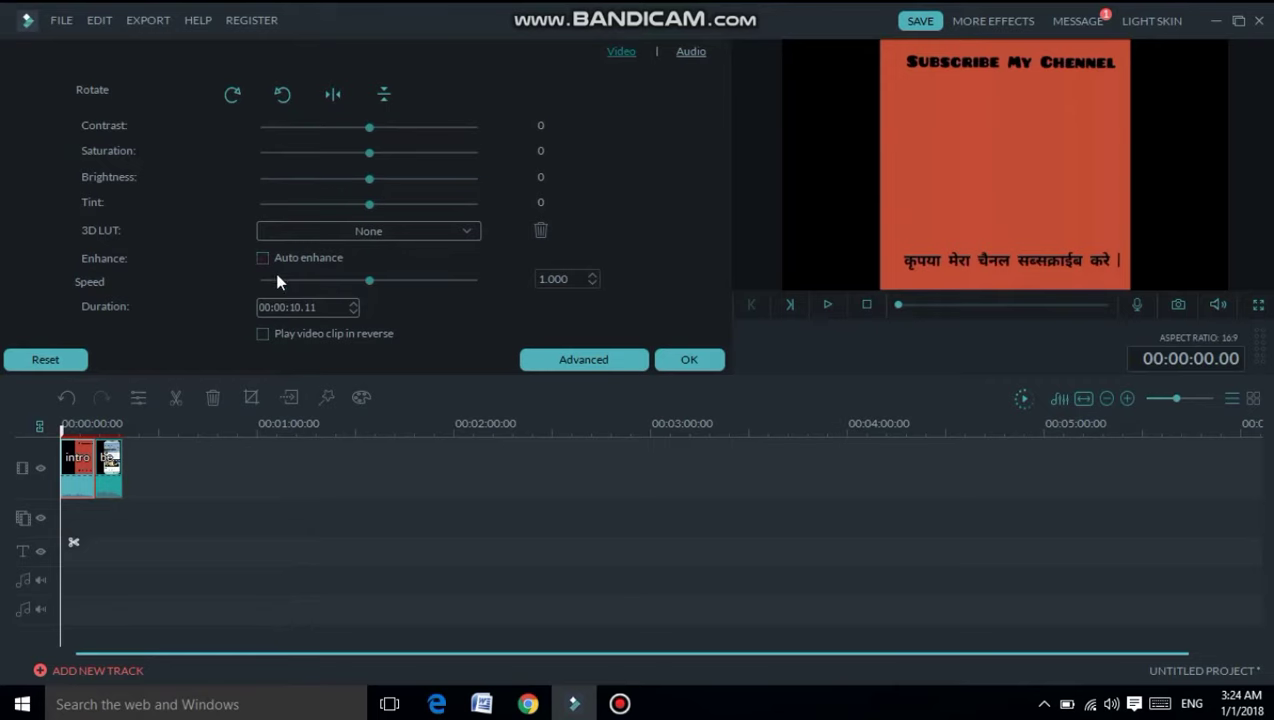
pyautogui.click(690, 53)
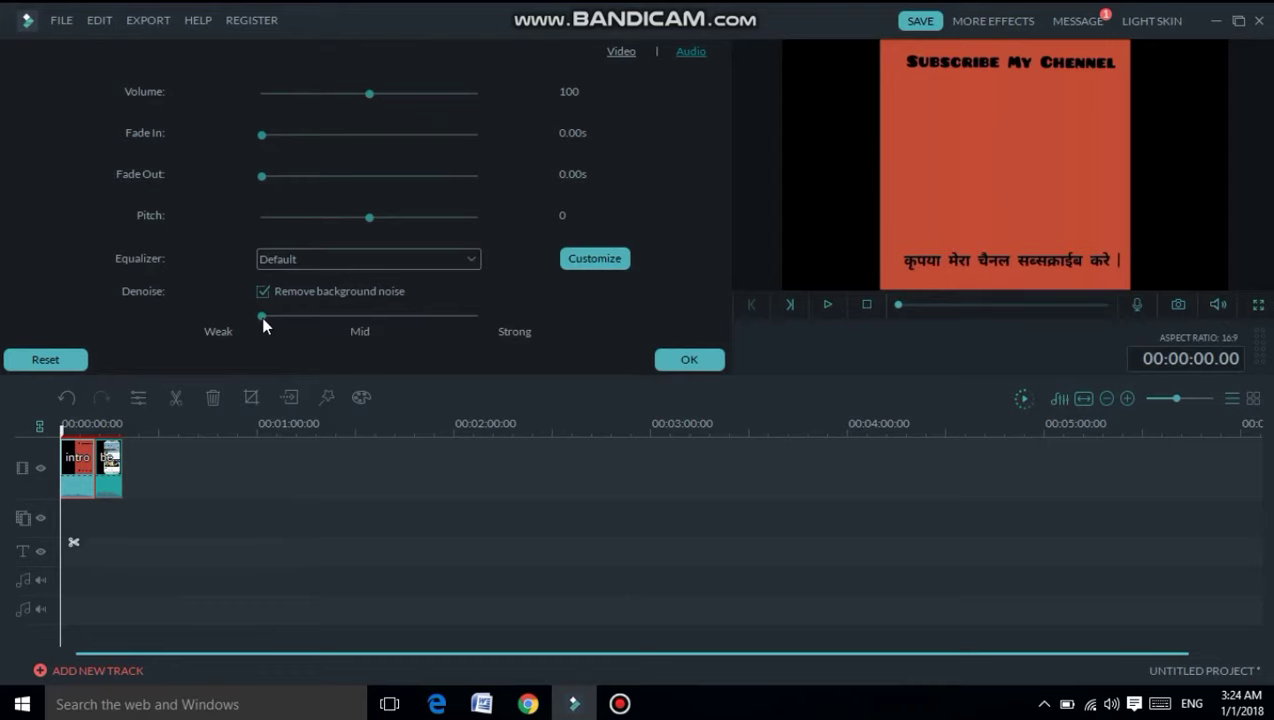
# - Try background-noise removal on the intro clip at different strengths between Weak and Strong, and close the settings with it disabled
pyautogui.click(357, 316)
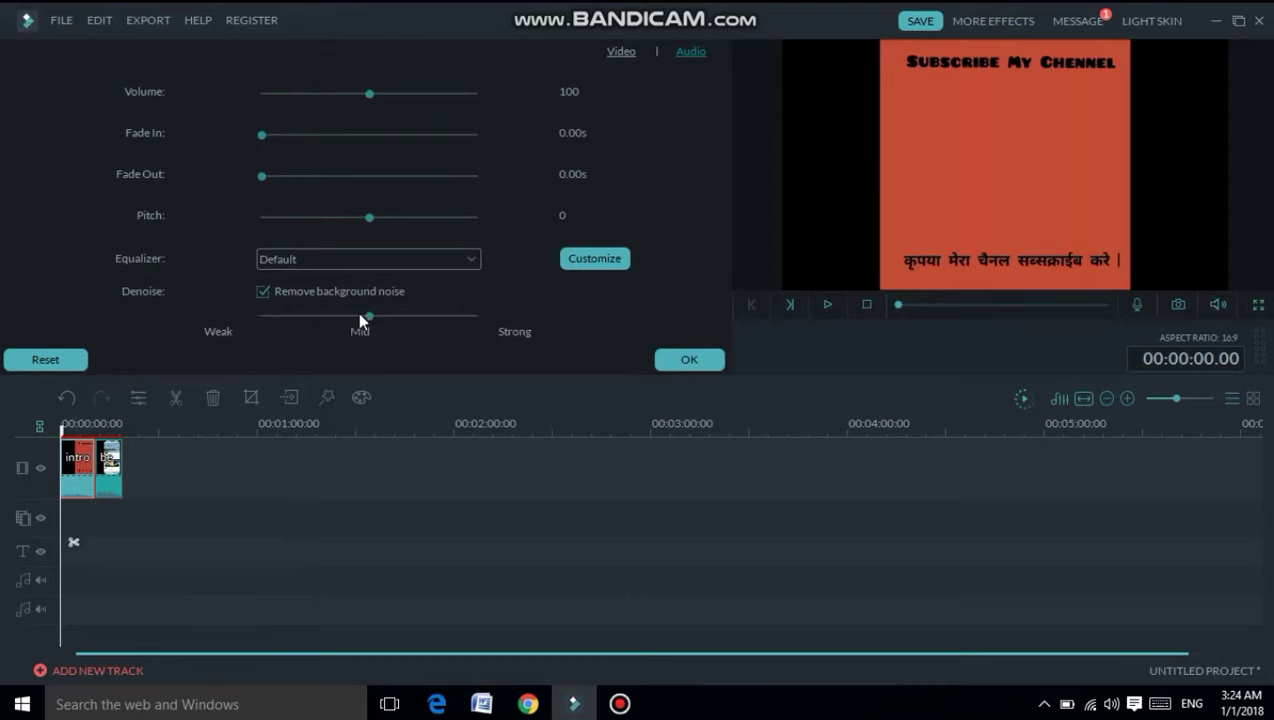
pyautogui.click(473, 314)
pyautogui.moveTo(366, 316); pyautogui.dragTo(286, 331)
pyautogui.click(474, 314)
pyautogui.click(690, 362)
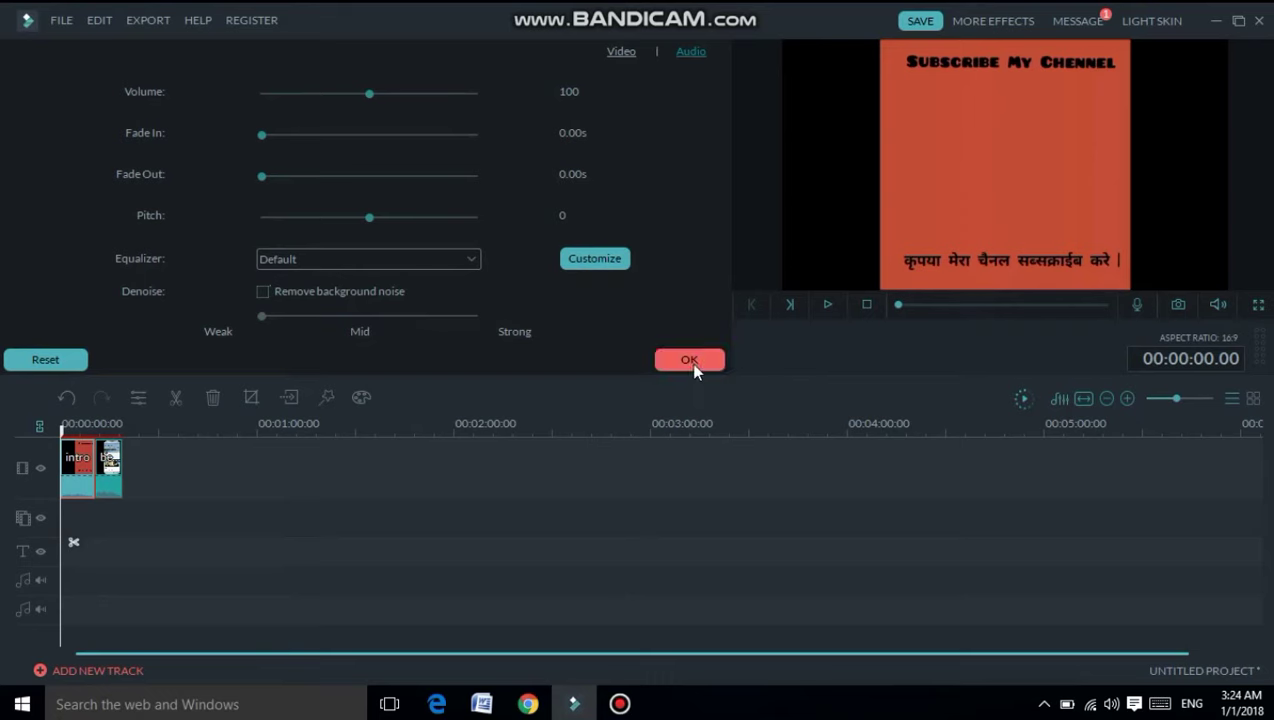
# - Crop the intro clip to about 1394 × 784 with the 16:9 constraint in Crop and Zoom
pyautogui.rightClick(65, 476)
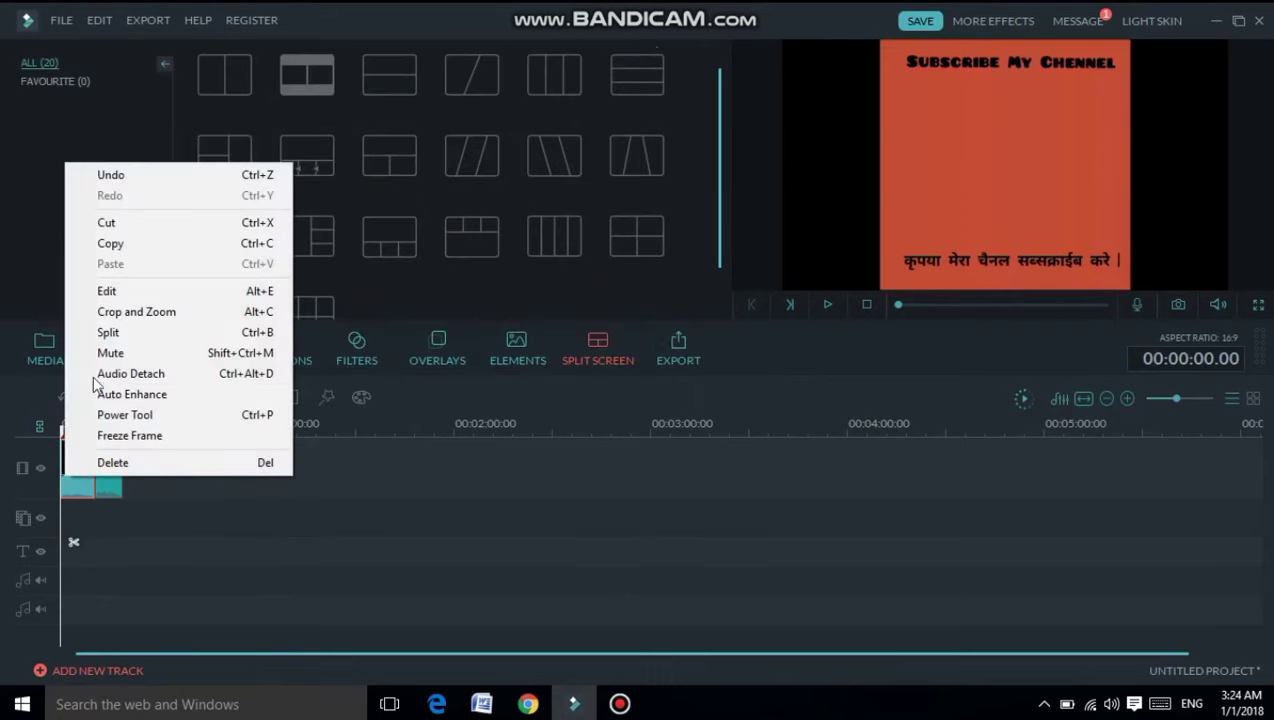
pyautogui.click(118, 315)
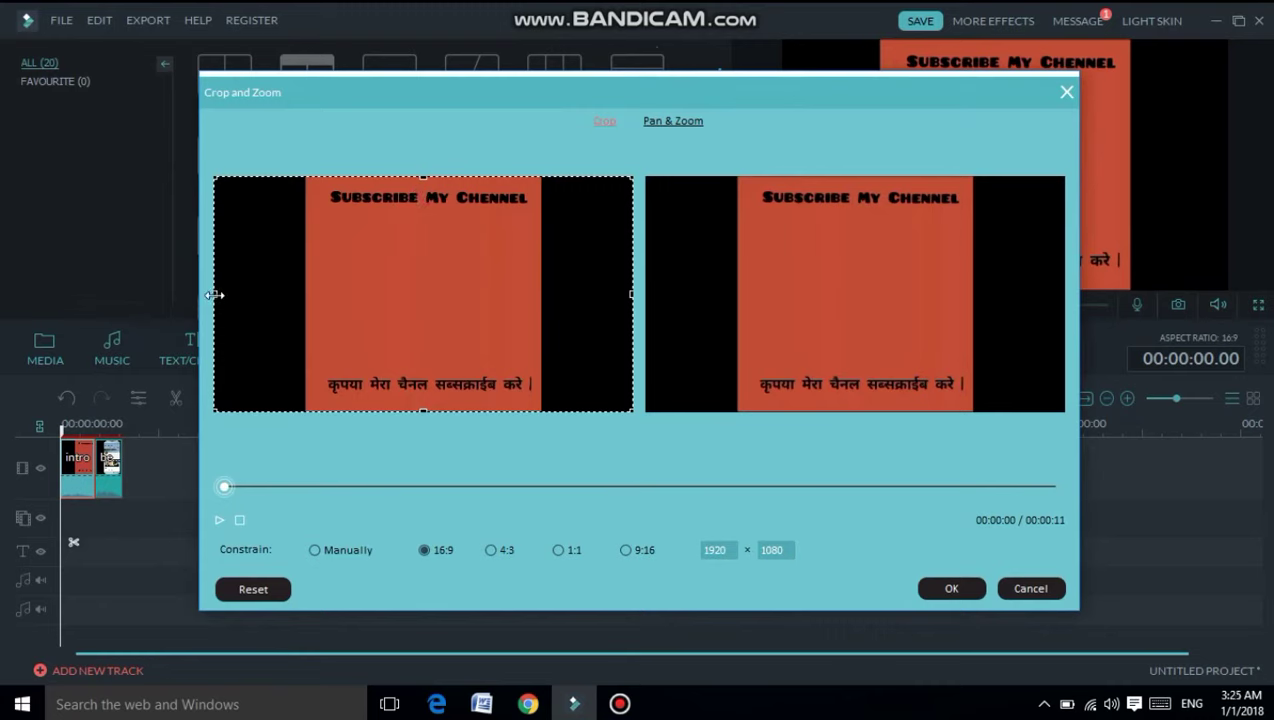
pyautogui.moveTo(215, 296); pyautogui.dragTo(299, 272)
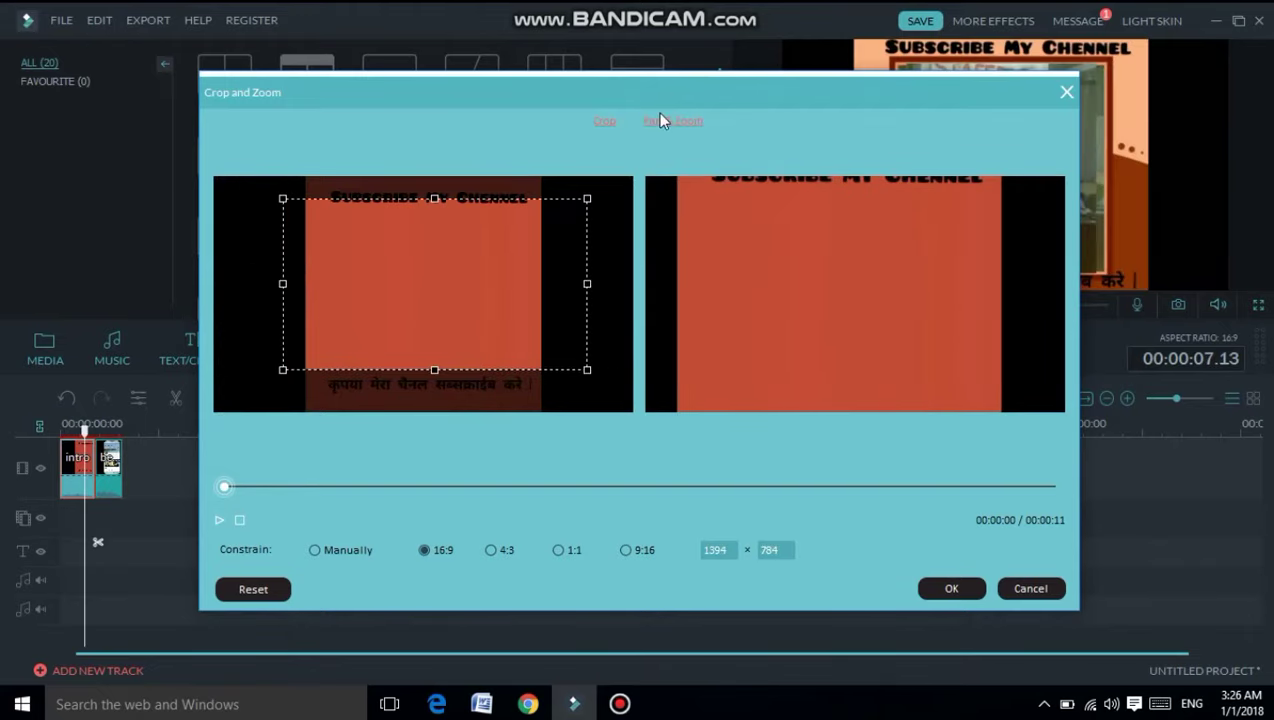
# - Play the intro clip's Pan & Zoom preview and pause it partway
pyautogui.click(659, 120)
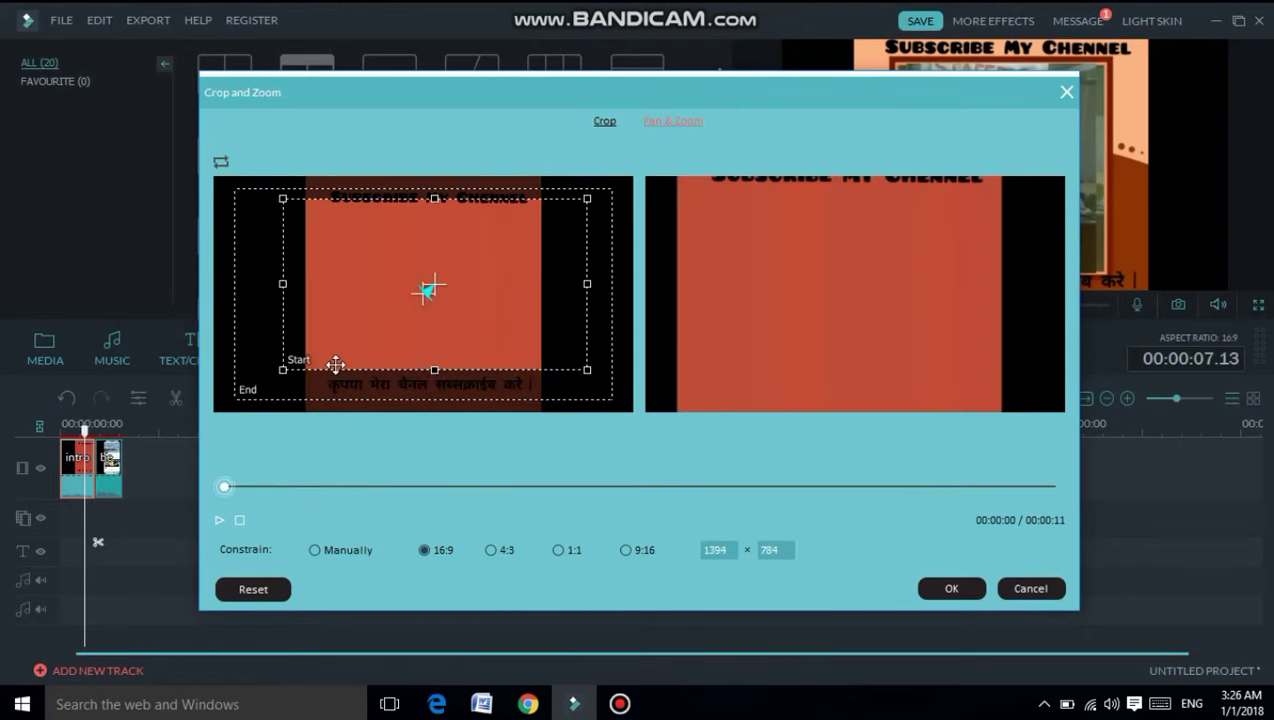
pyautogui.click(219, 520)
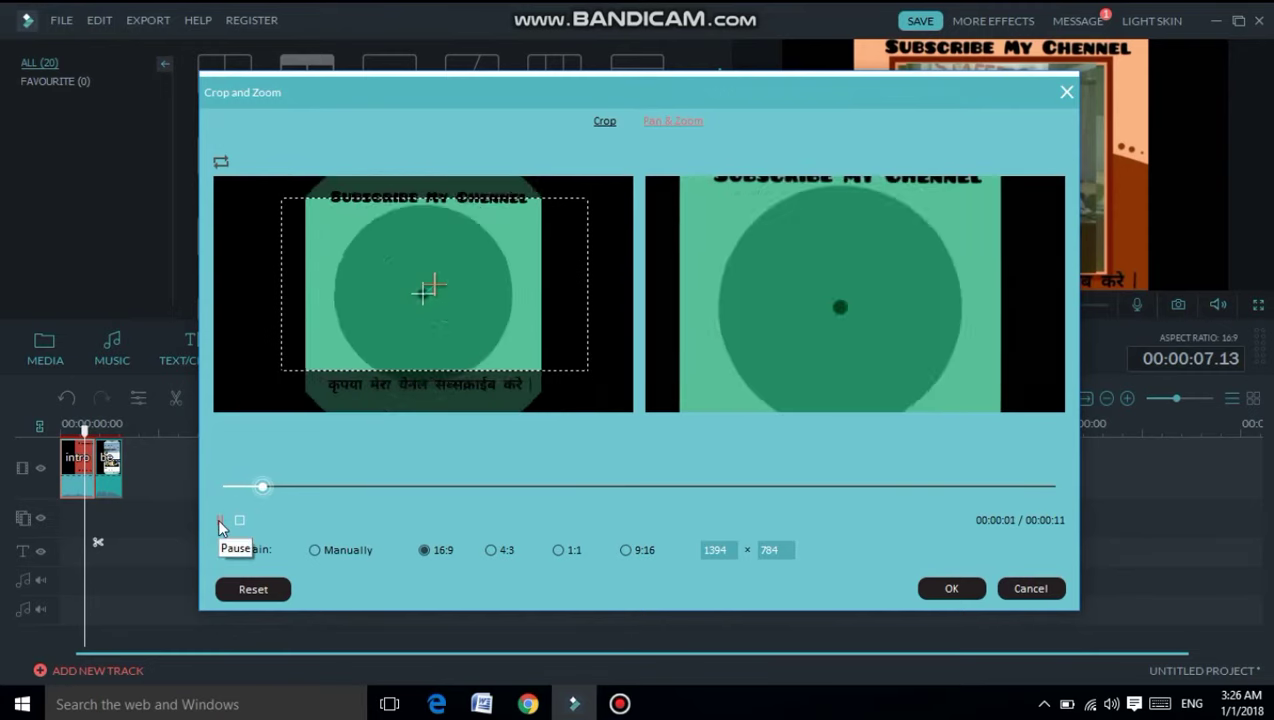
pyautogui.click(219, 520)
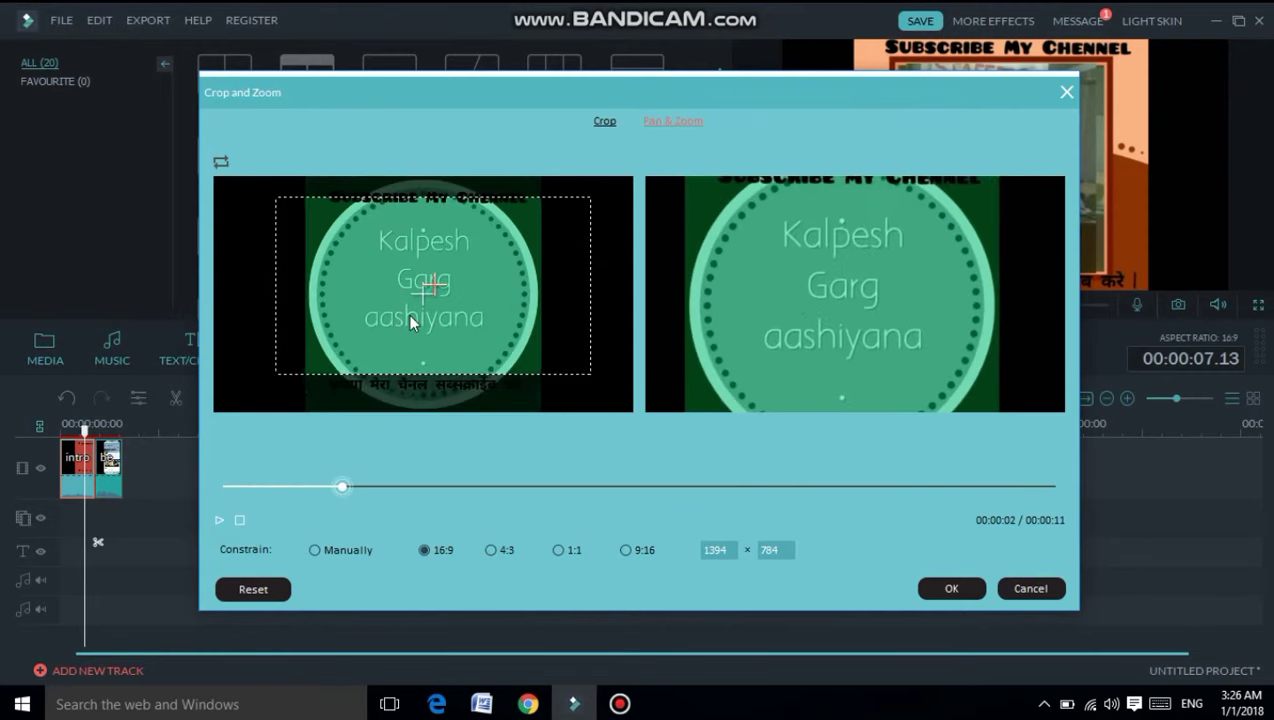
# - Shrink the Pan & Zoom start frame to about 1286 × 723 and centre it on the intro picture
pyautogui.click(408, 314)
pyautogui.moveTo(281, 285); pyautogui.dragTo(307, 278)
pyautogui.moveTo(473, 267); pyautogui.dragTo(450, 282)
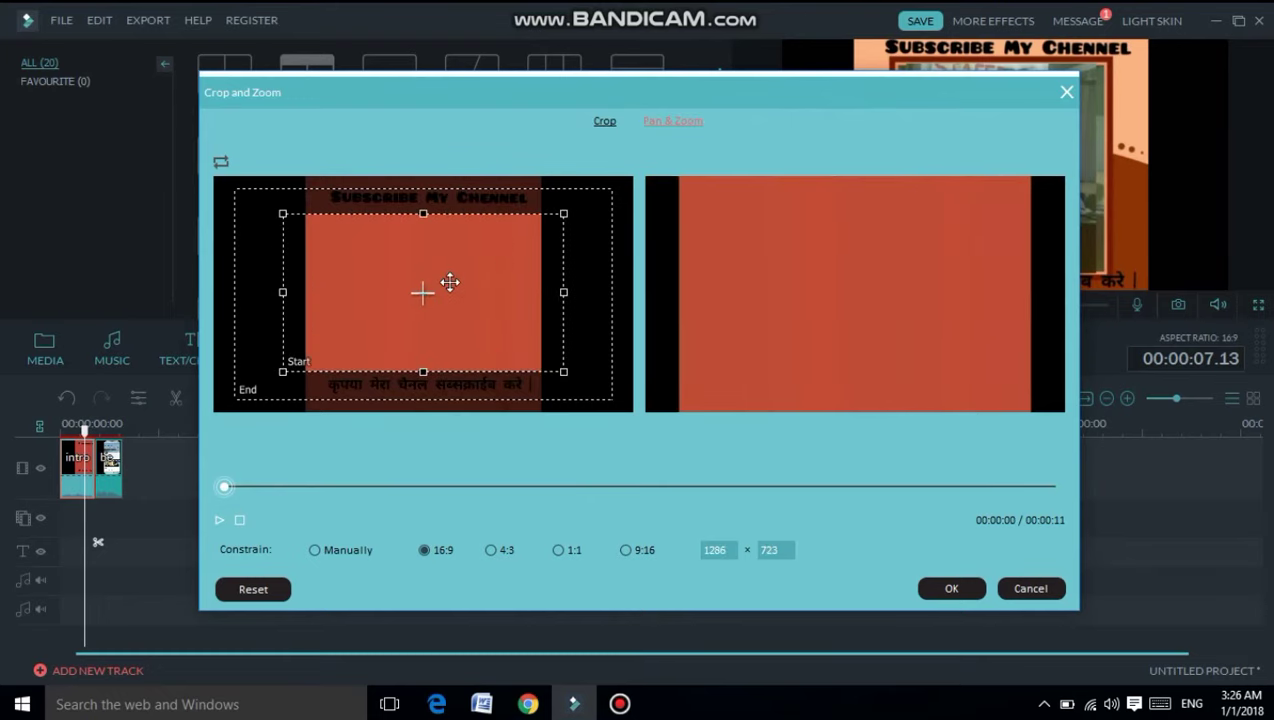
# - Shrink the Pan & Zoom end frame to about 1312 × 738 around the start frame, apply it and play the timeline
pyautogui.click(456, 380)
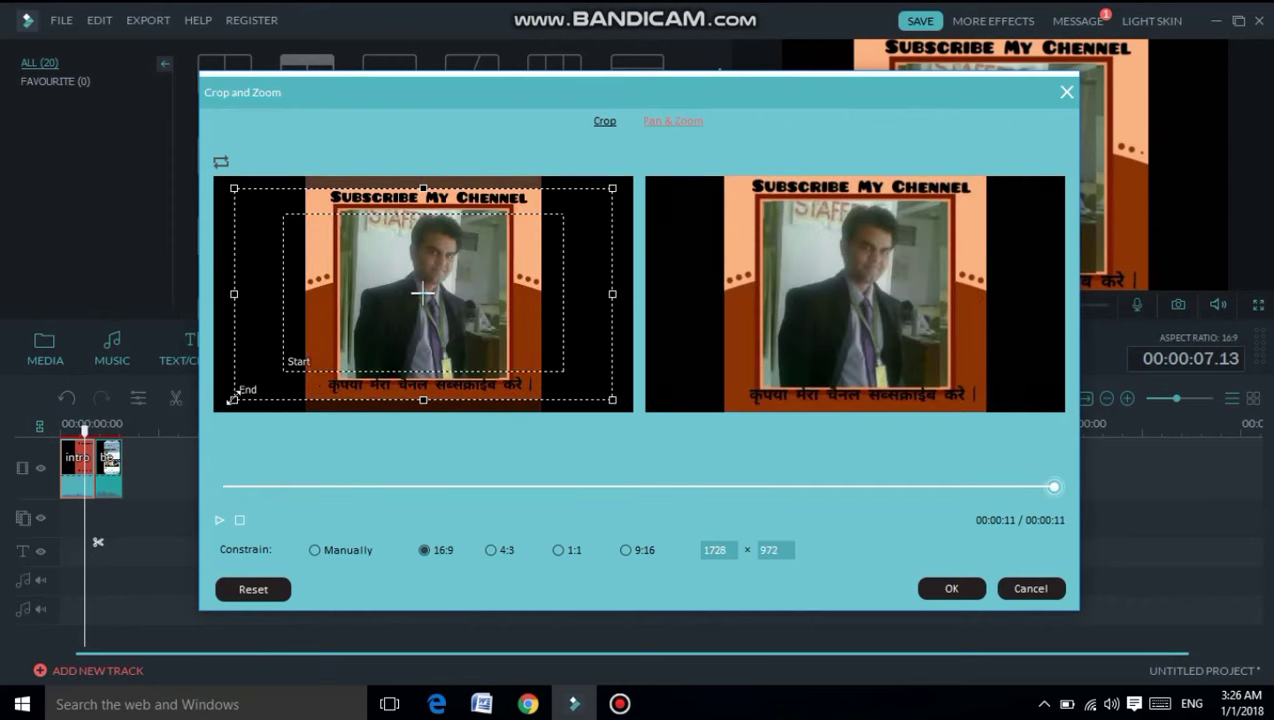
pyautogui.moveTo(232, 398); pyautogui.dragTo(282, 373)
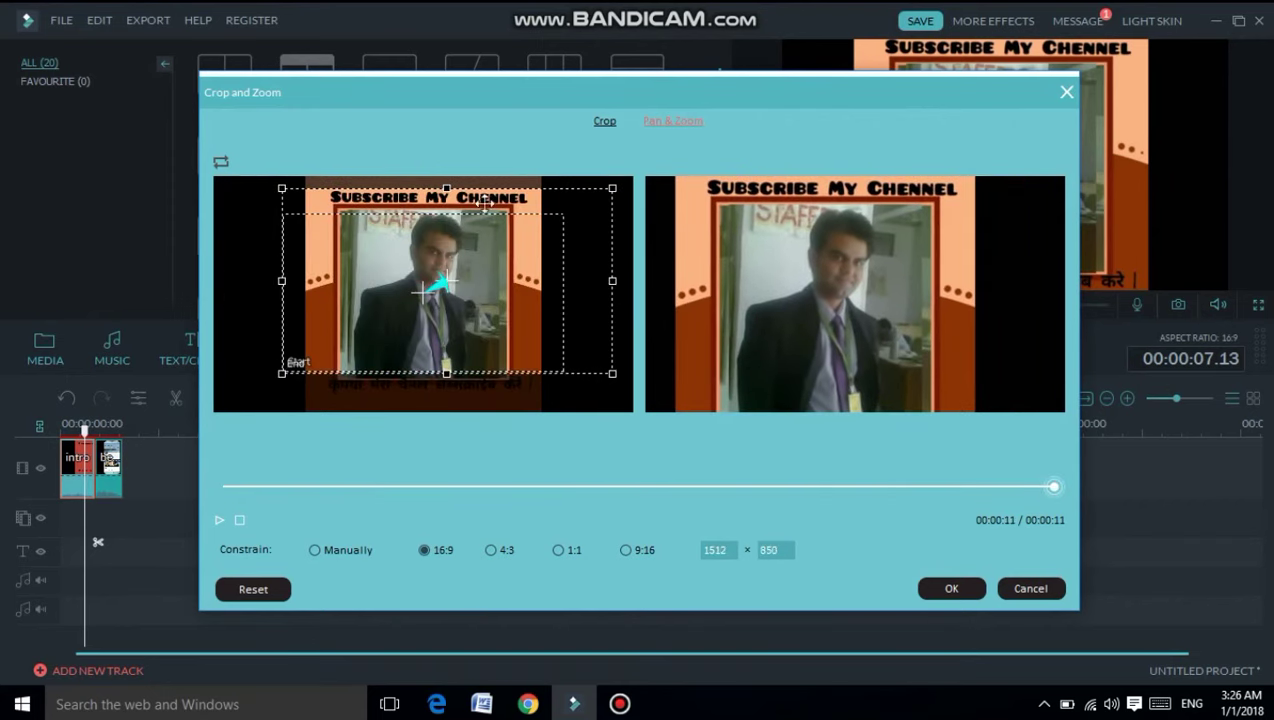
pyautogui.moveTo(612, 188); pyautogui.dragTo(563, 211)
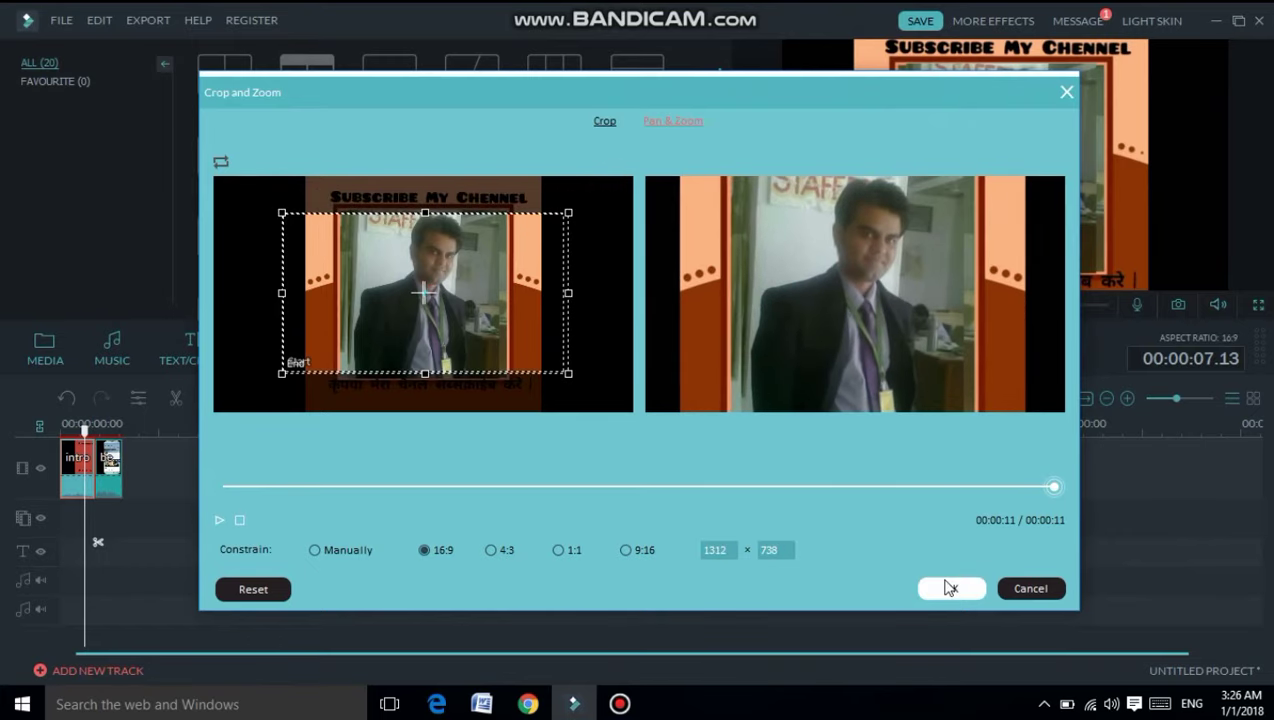
pyautogui.click(947, 587)
pyautogui.click(826, 312)
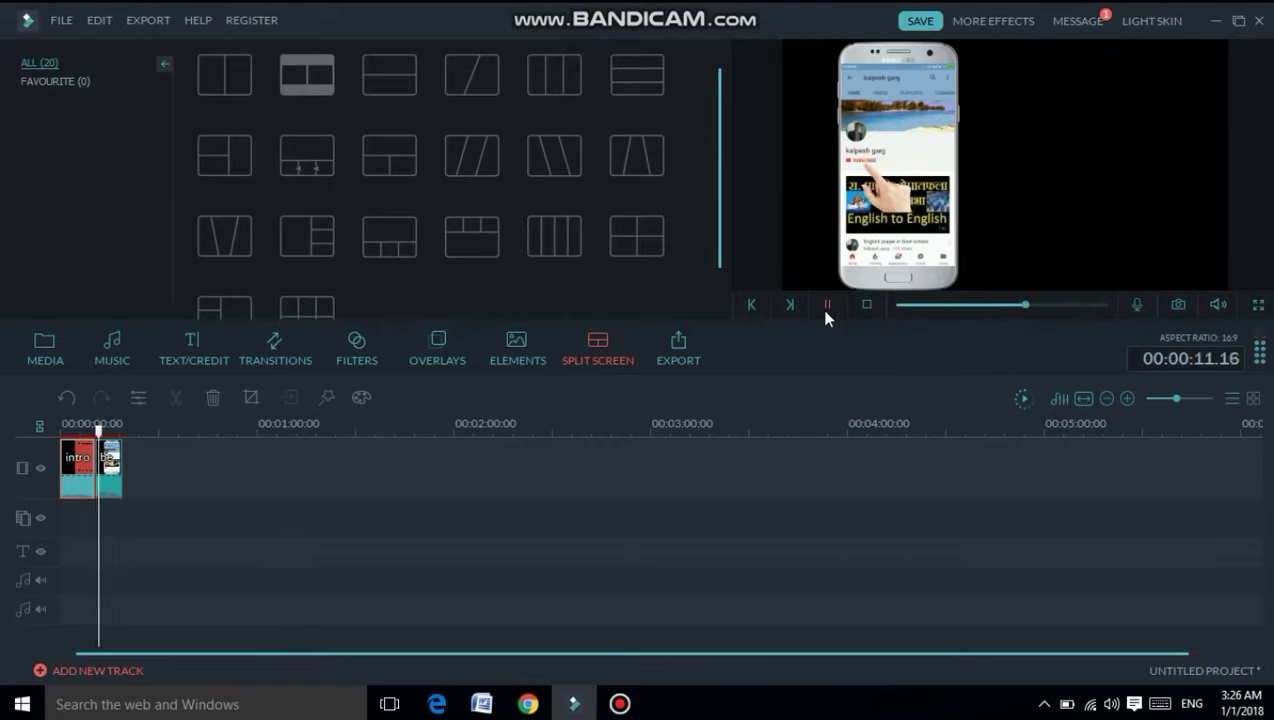
pyautogui.click(827, 305)
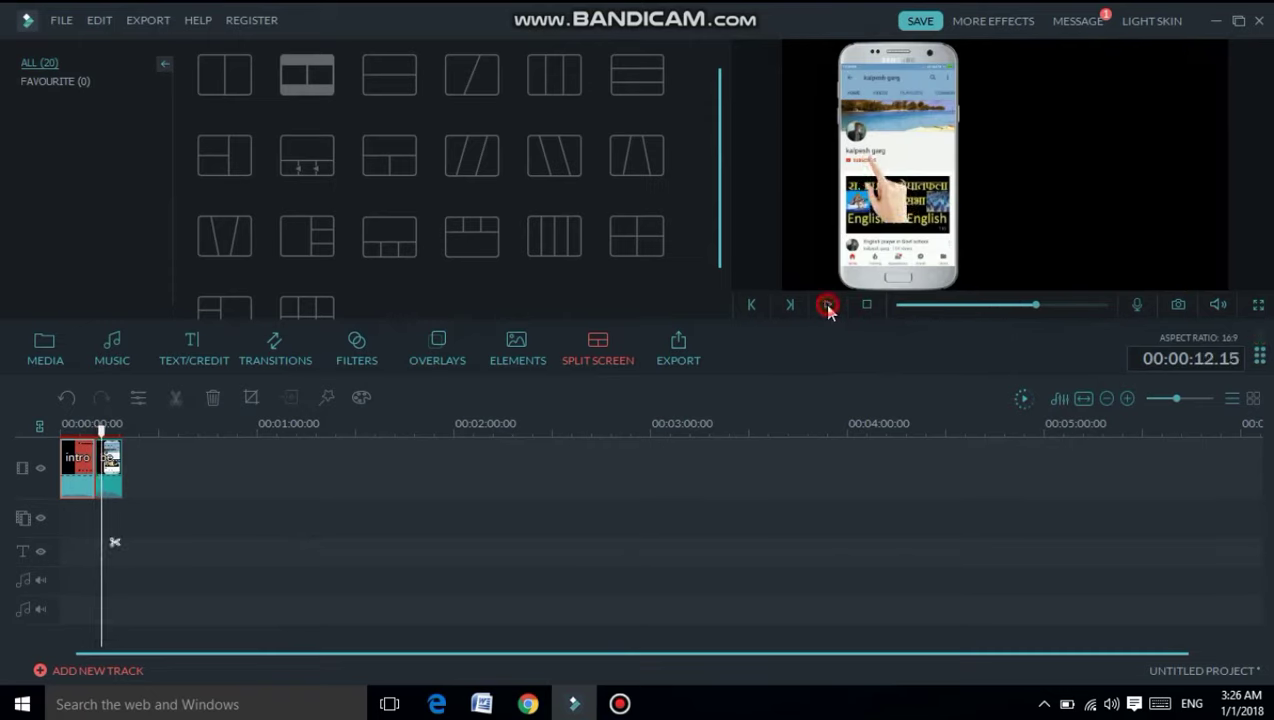
# - Split the intro clip at 00:00:03.10
pyautogui.rightClick(82, 480)
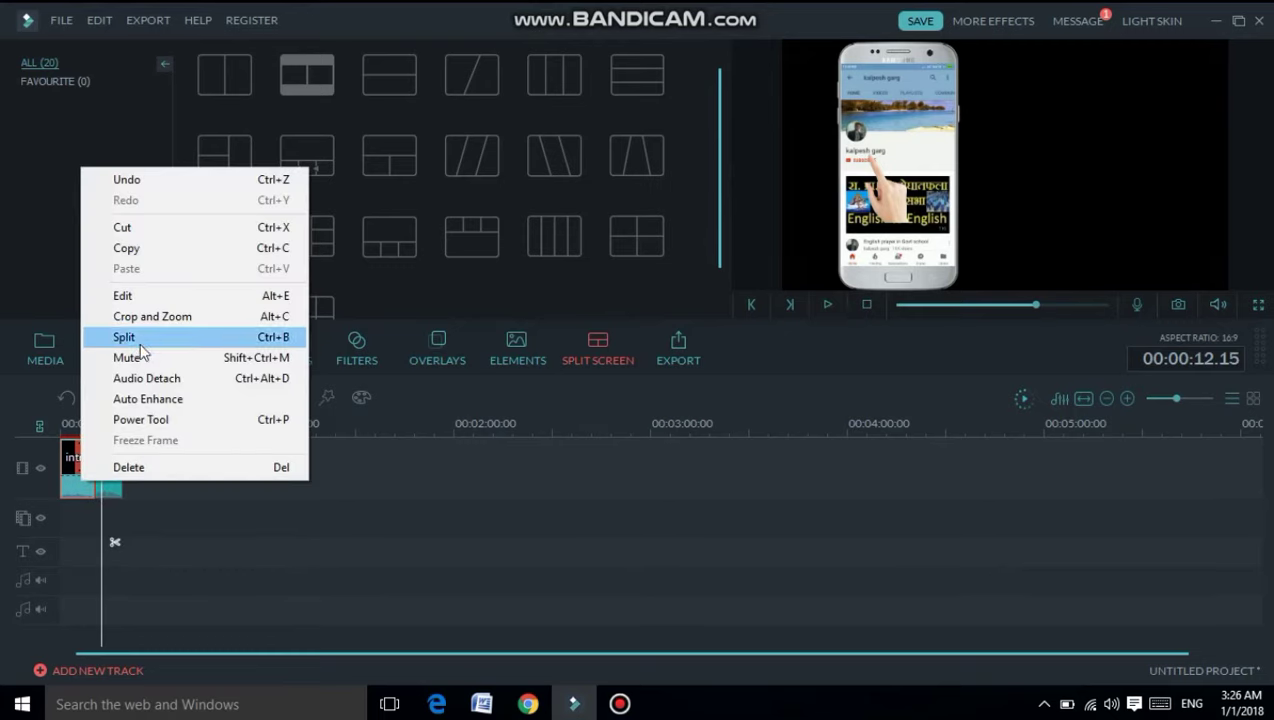
pyautogui.click(175, 530)
pyautogui.click(77, 475)
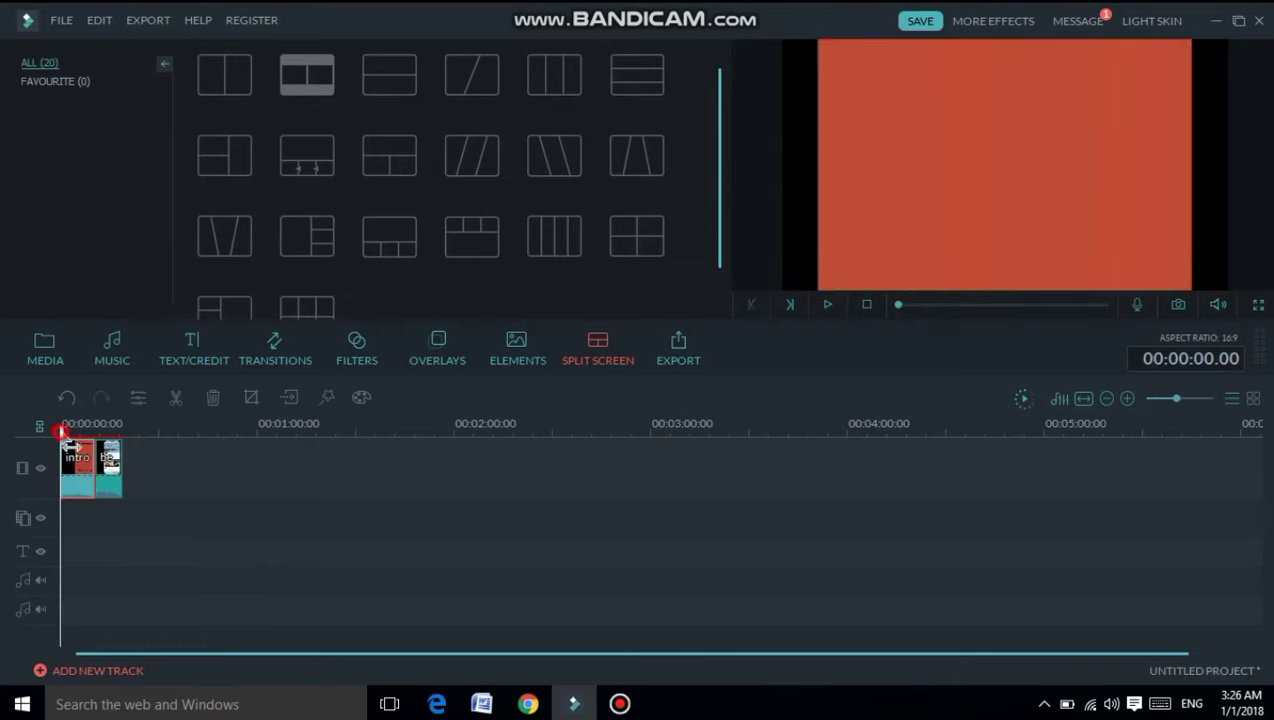
pyautogui.moveTo(63, 430); pyautogui.dragTo(71, 432)
pyautogui.rightClick(70, 470)
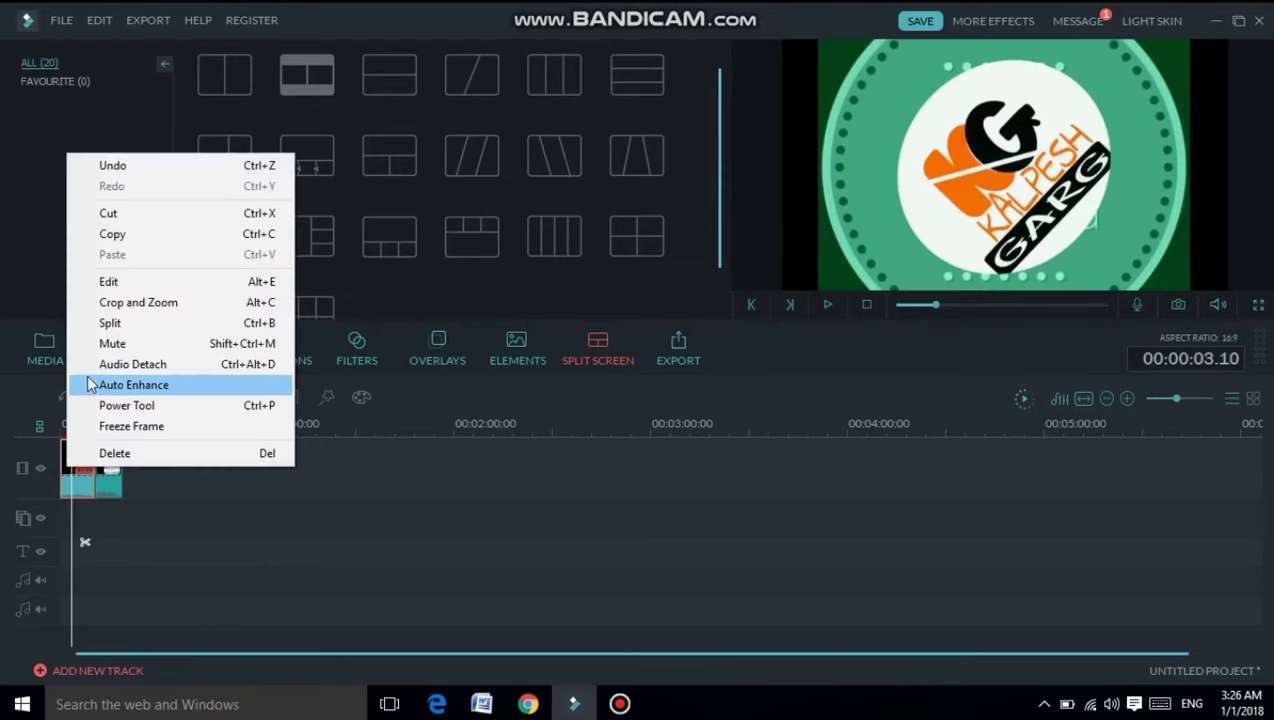
pyautogui.click(114, 328)
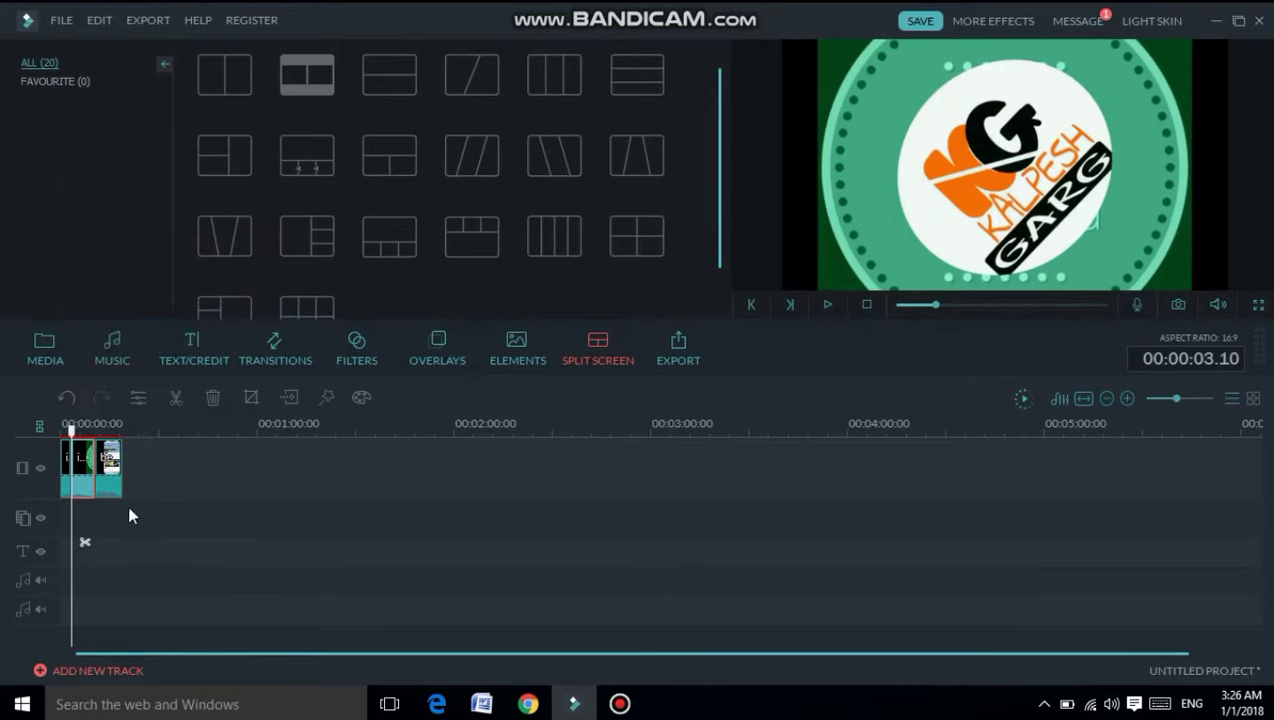
pyautogui.click(160, 502)
# - Undo the intro clip's split and its last Pan & Zoom change
pyautogui.click(65, 398)
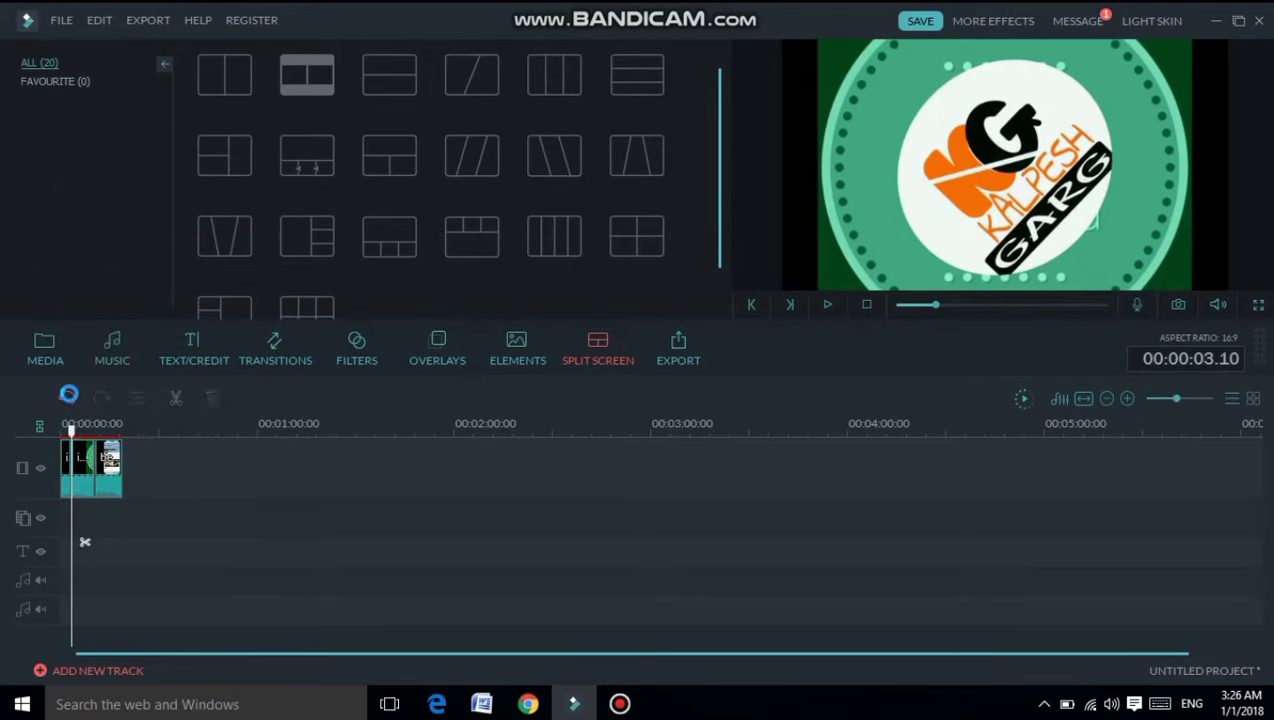
pyautogui.click(65, 397)
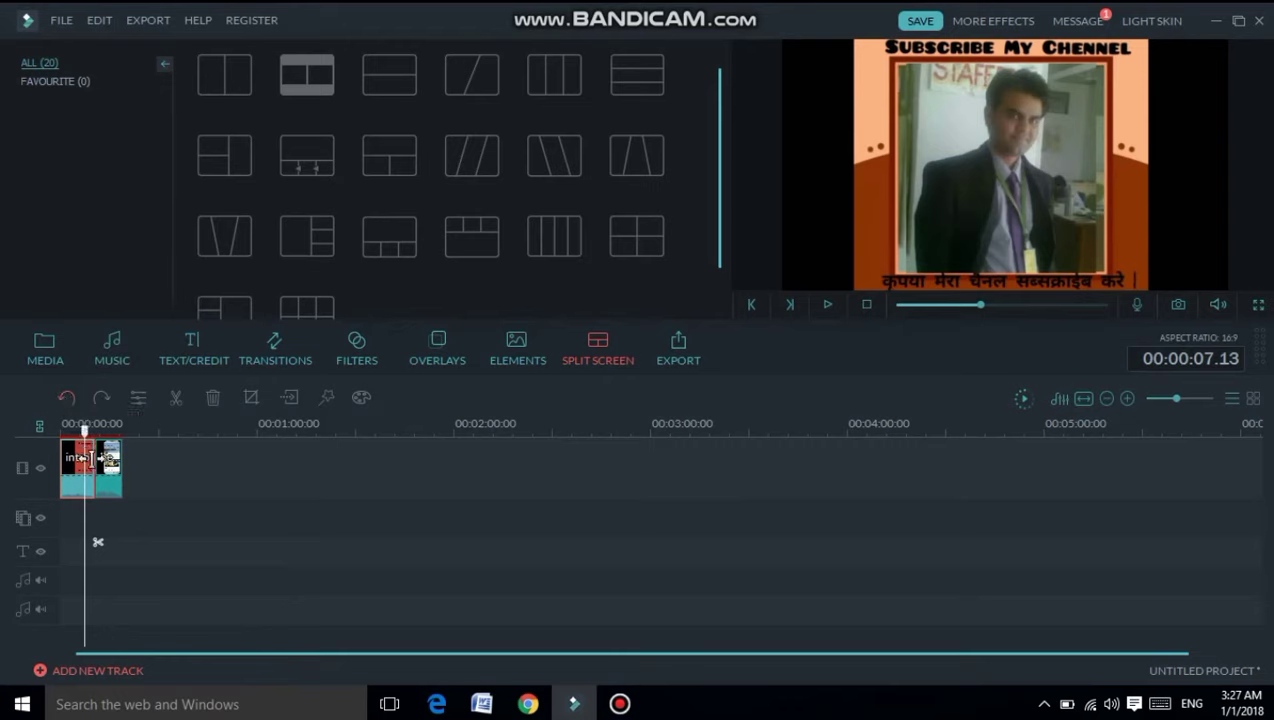
# - Apply a Power Tool mosaic to the intro clip, sized to cover the three lines of text in the centre of the circle
pyautogui.rightClick(86, 458)
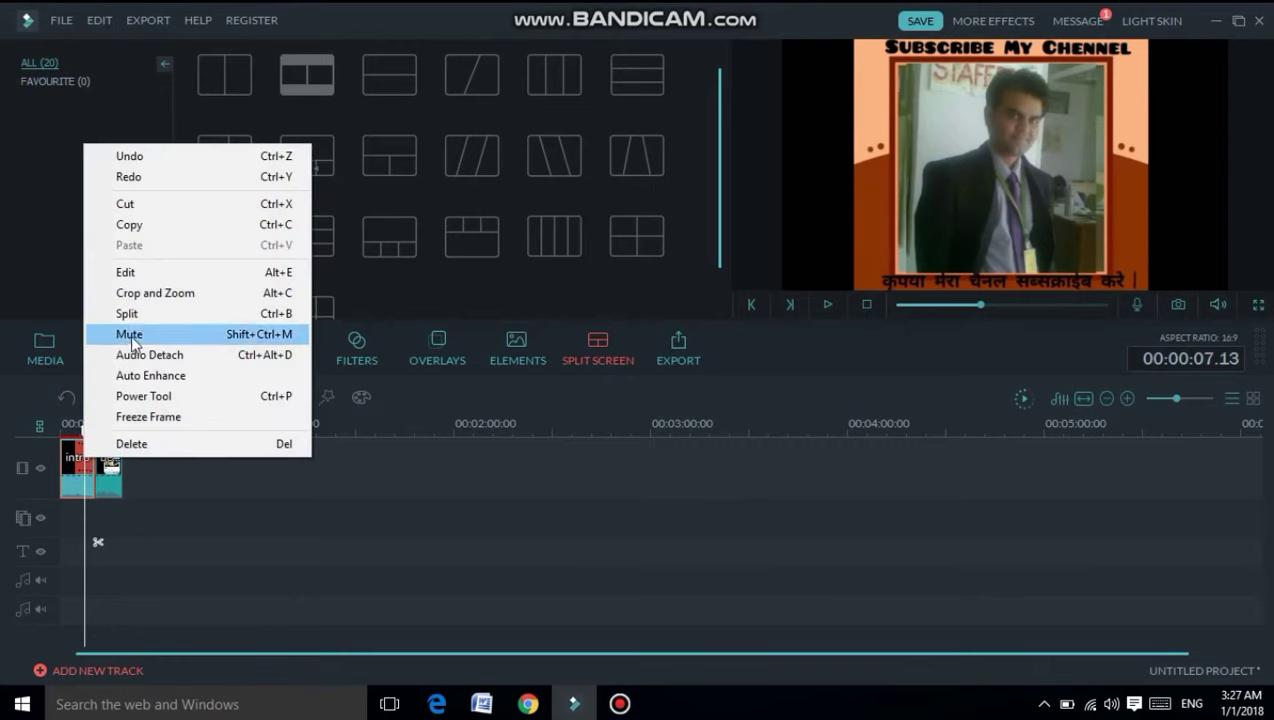
pyautogui.click(146, 396)
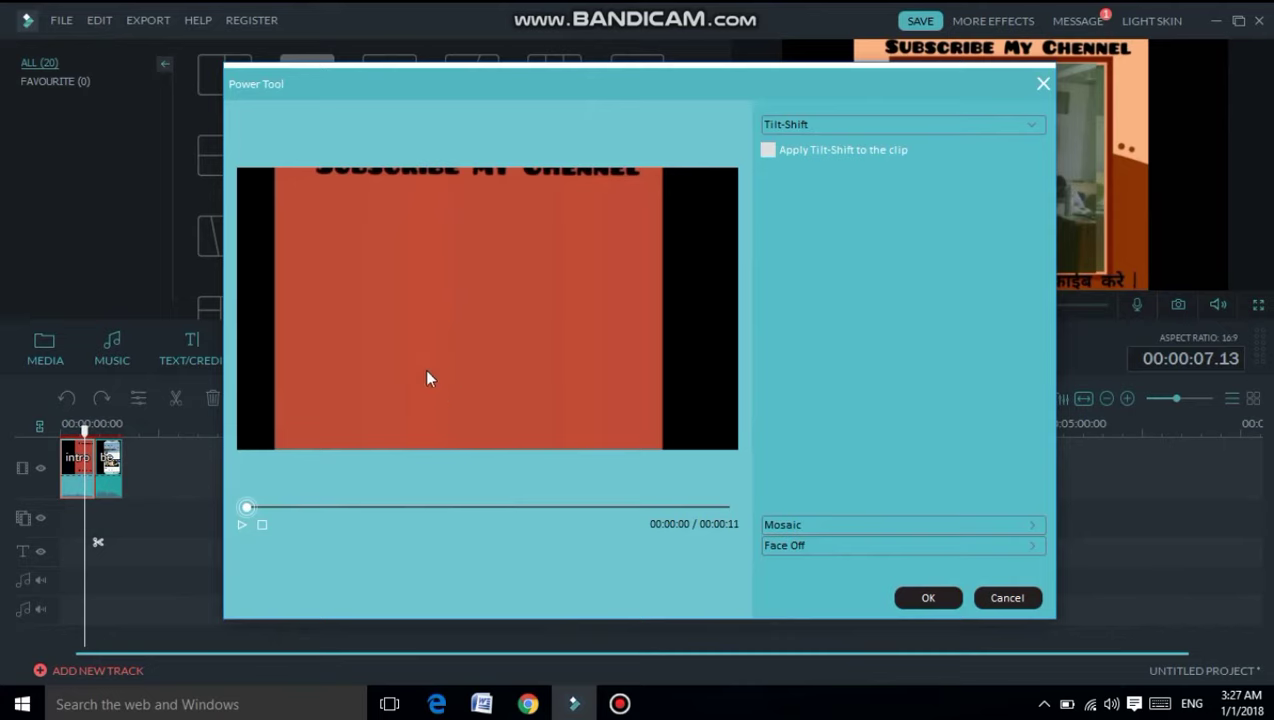
pyautogui.click(237, 524)
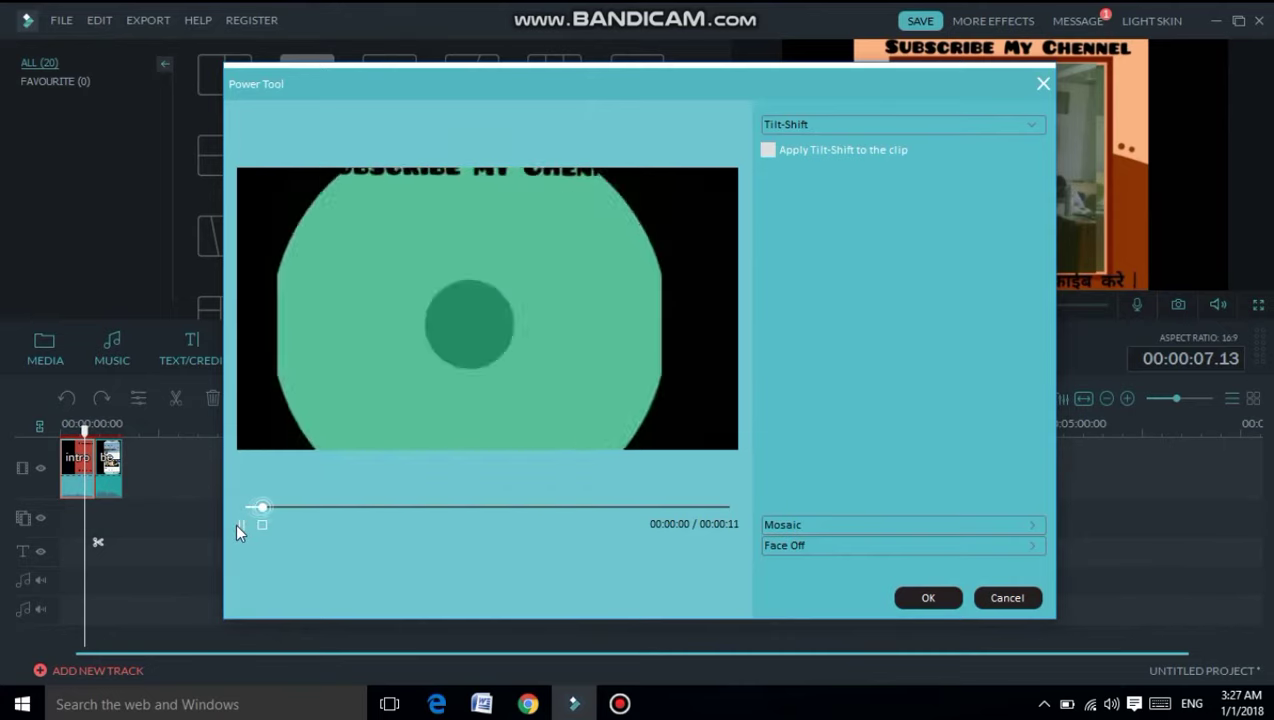
pyautogui.click(239, 524)
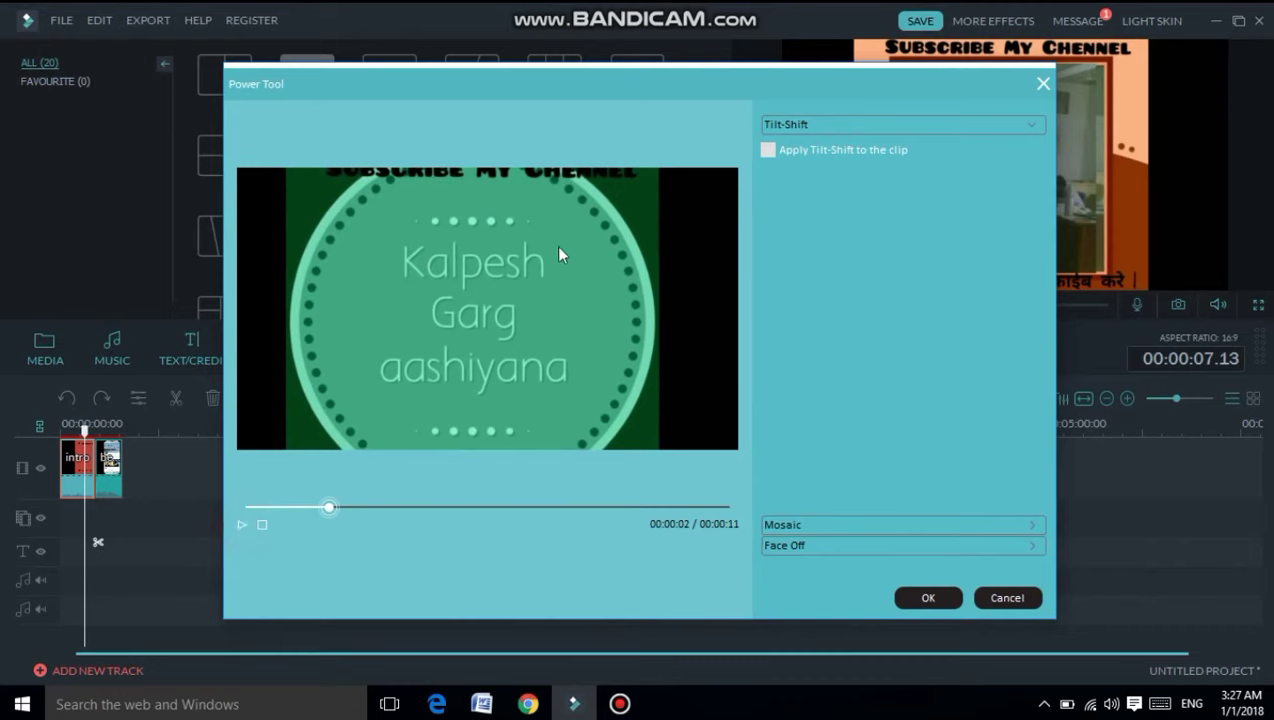
pyautogui.click(793, 526)
pyautogui.click(767, 173)
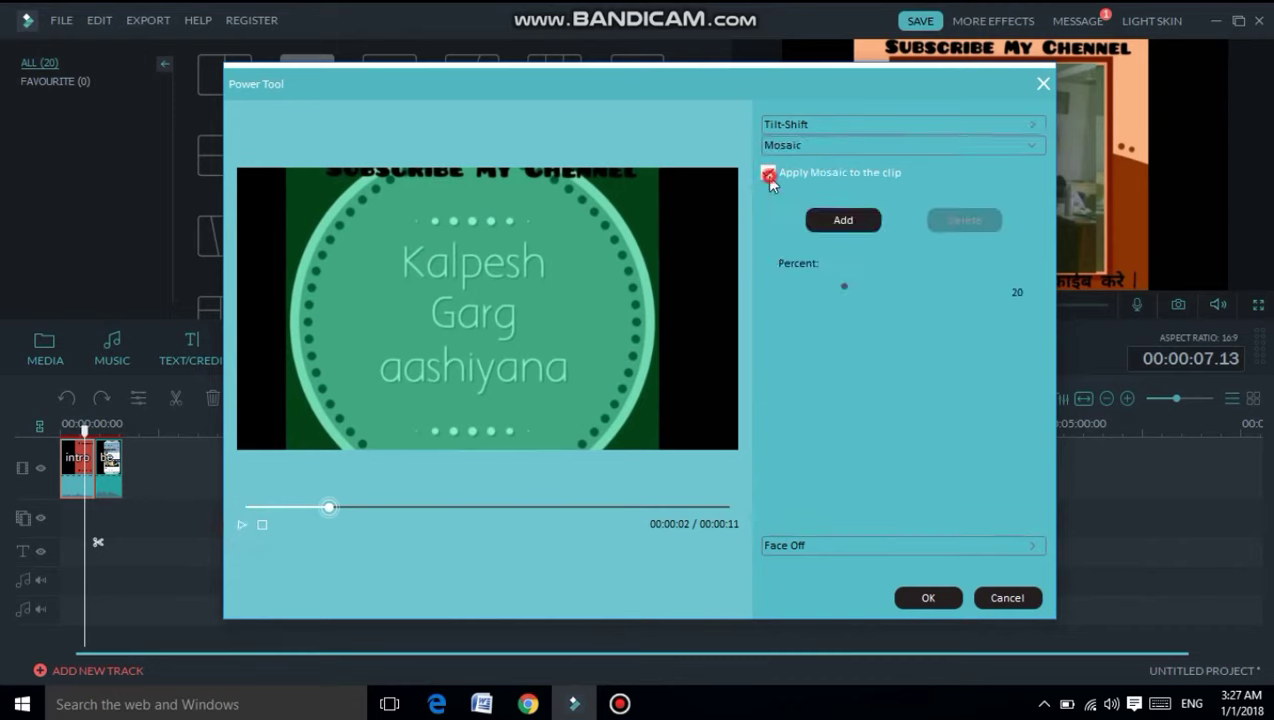
pyautogui.click(829, 218)
pyautogui.moveTo(475, 292); pyautogui.dragTo(417, 241)
pyautogui.moveTo(481, 285); pyautogui.dragTo(575, 402)
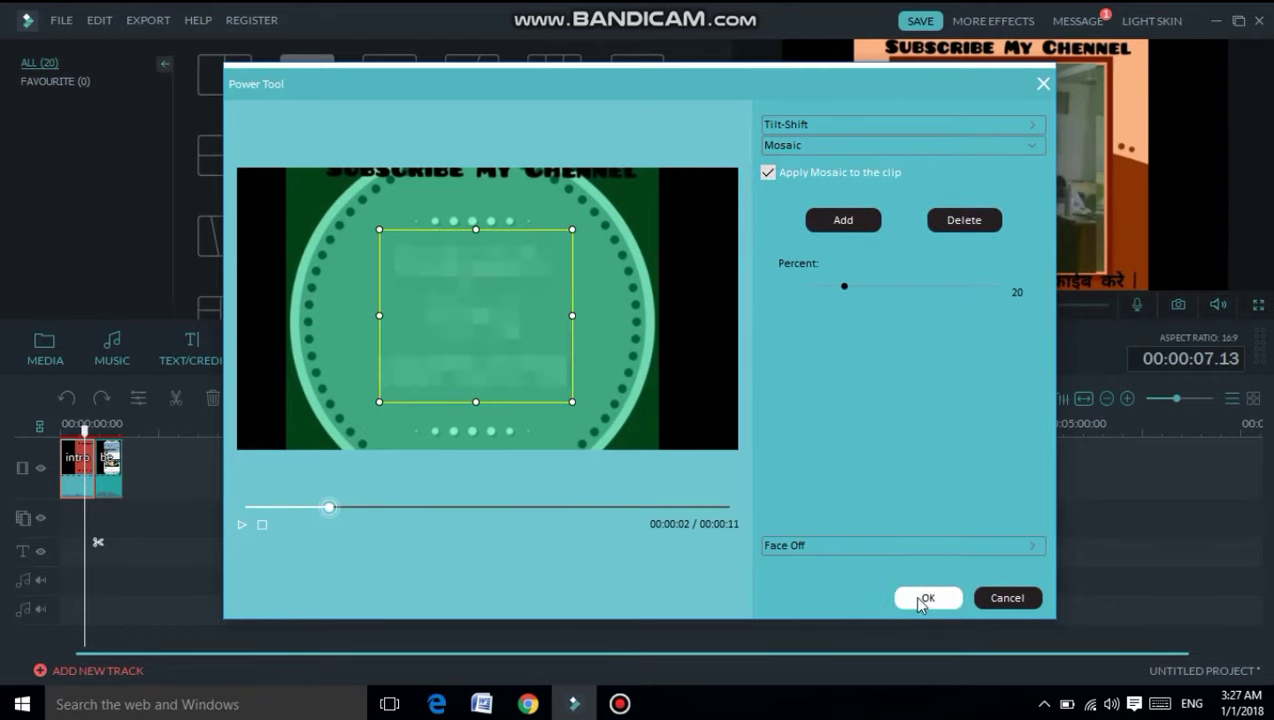
pyautogui.click(924, 598)
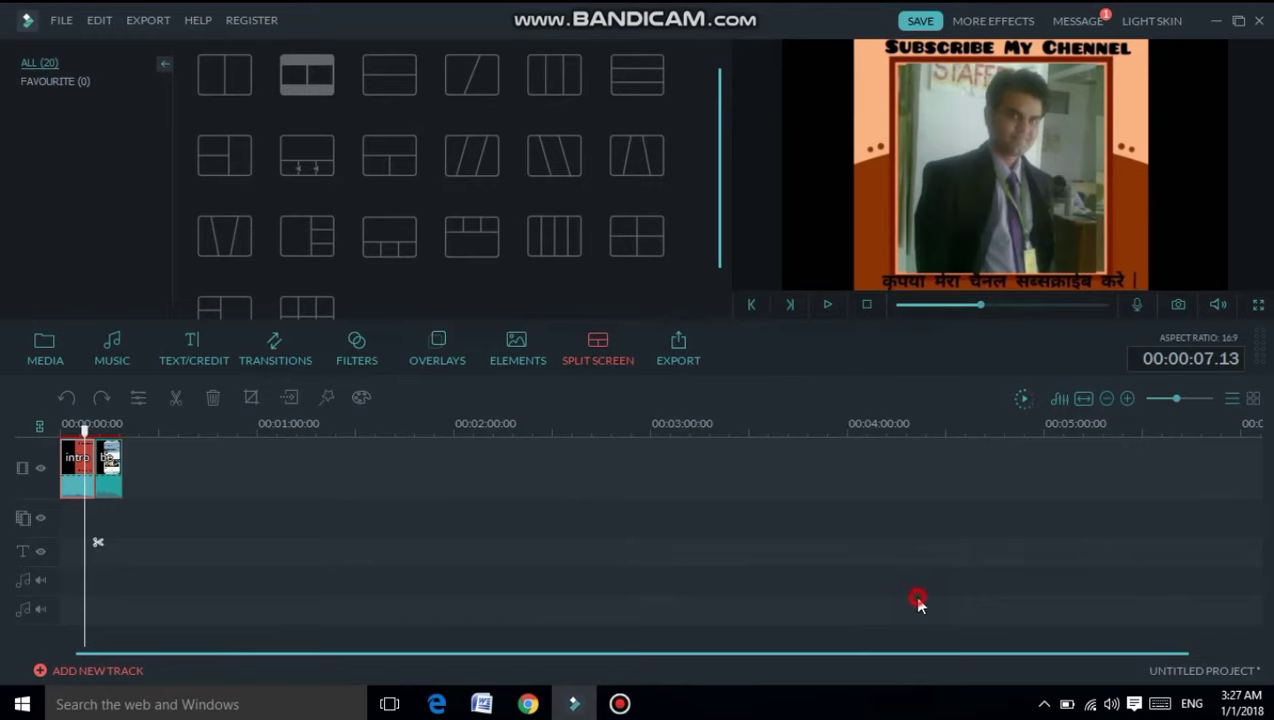
# - Play the timeline from the current frame and again from the start to check the mosaic on the intro clip
pyautogui.click(827, 304)
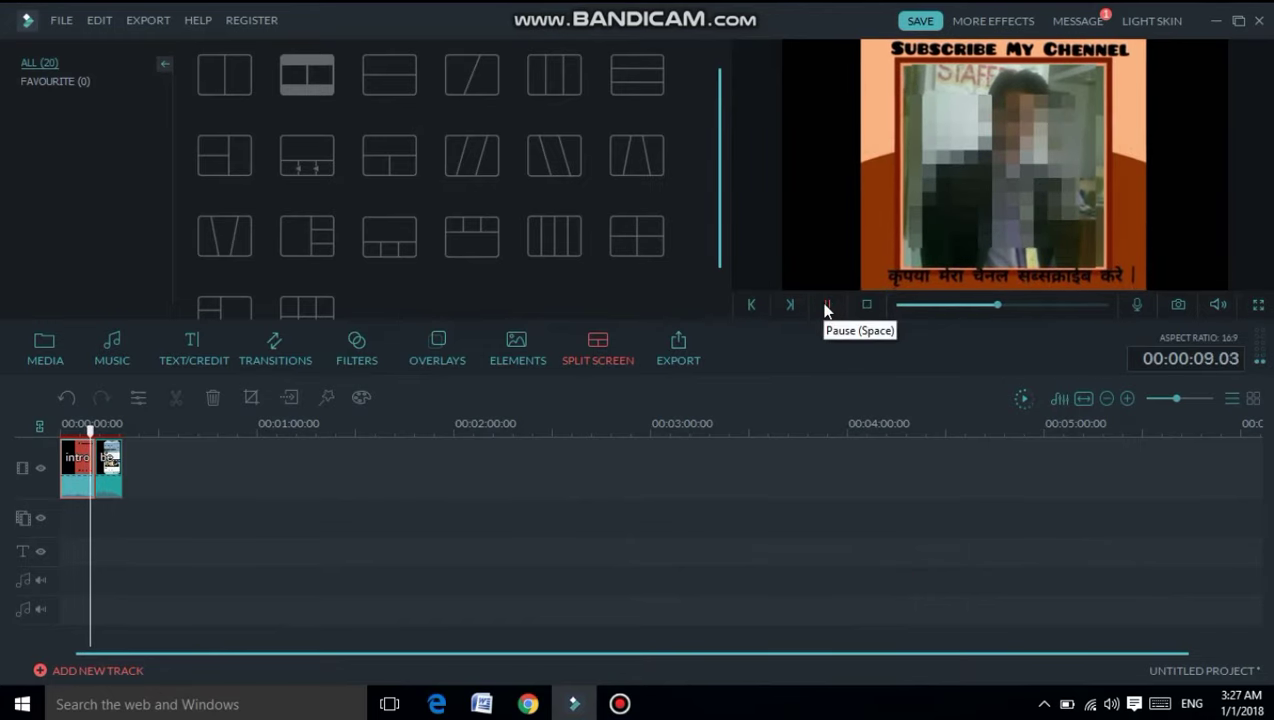
pyautogui.click(828, 306)
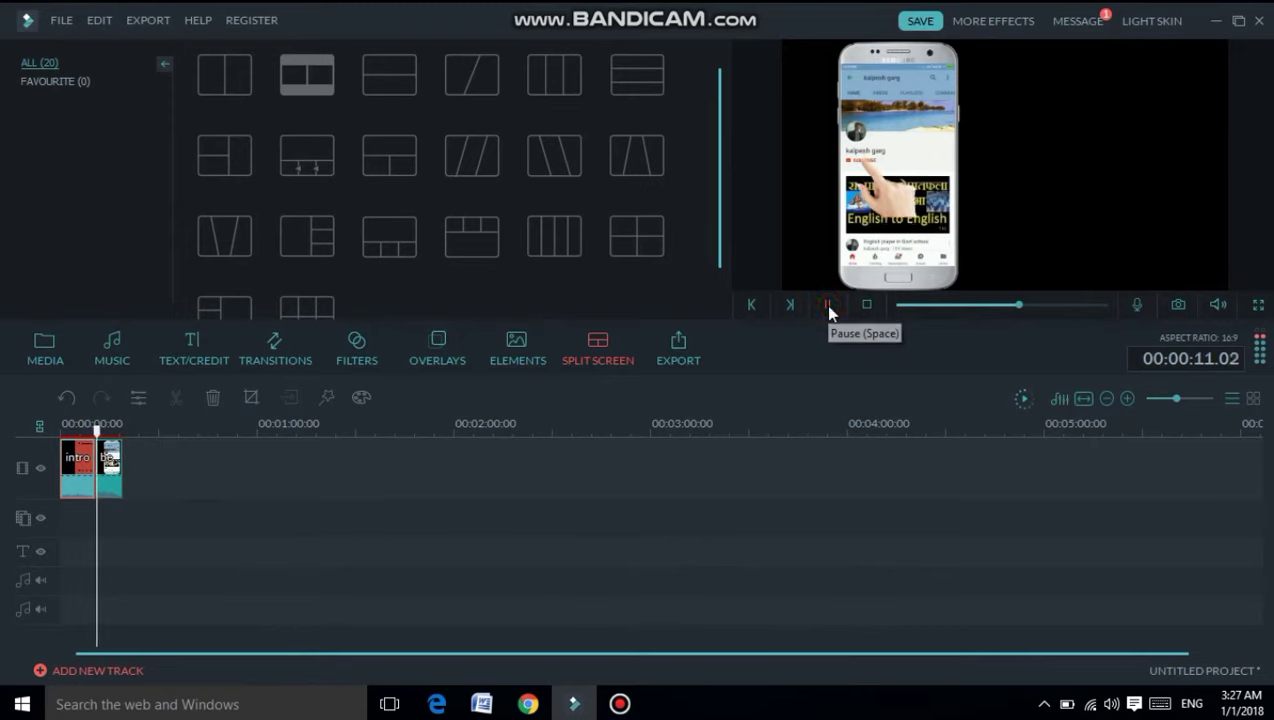
pyautogui.click(826, 305)
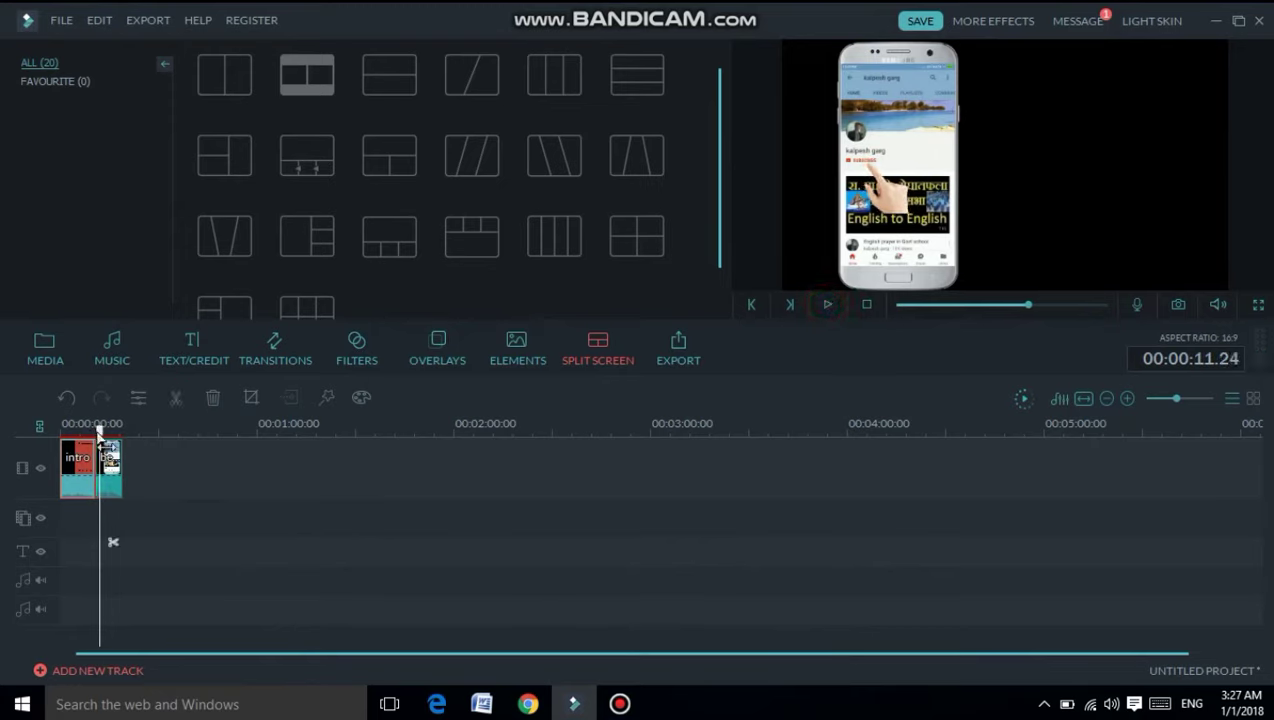
pyautogui.moveTo(99, 424); pyautogui.dragTo(37, 432)
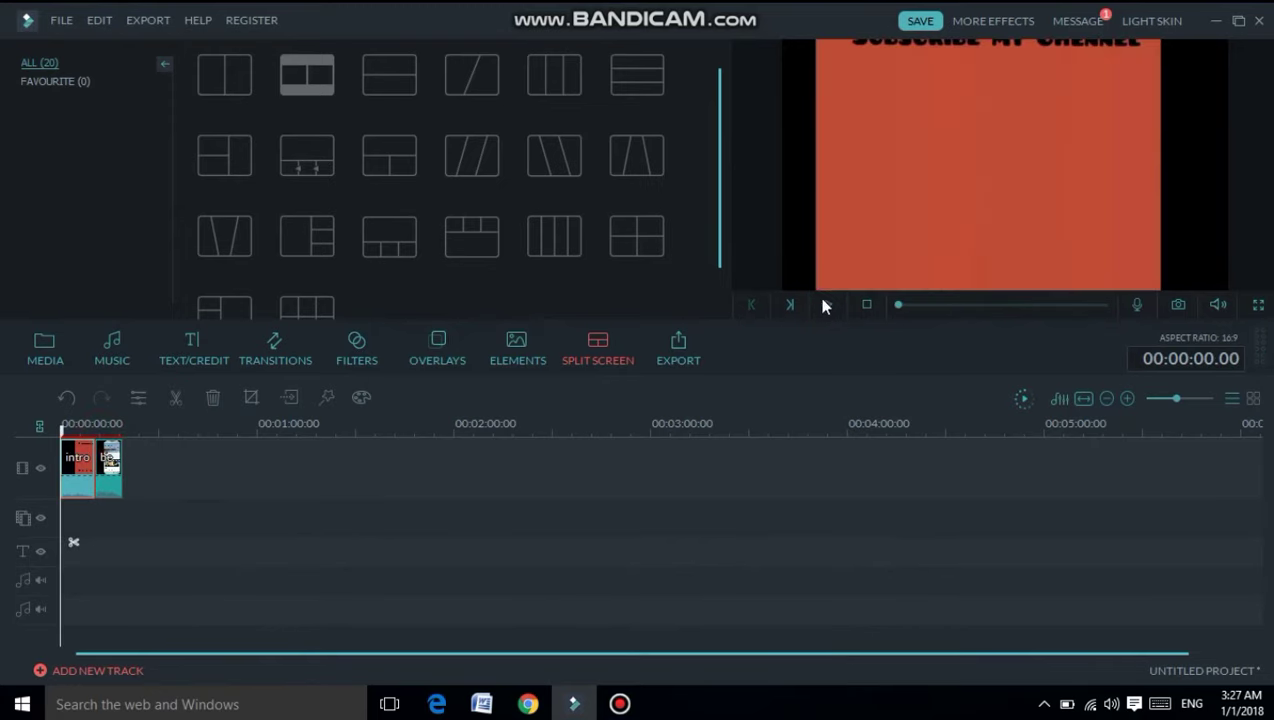
pyautogui.click(823, 306)
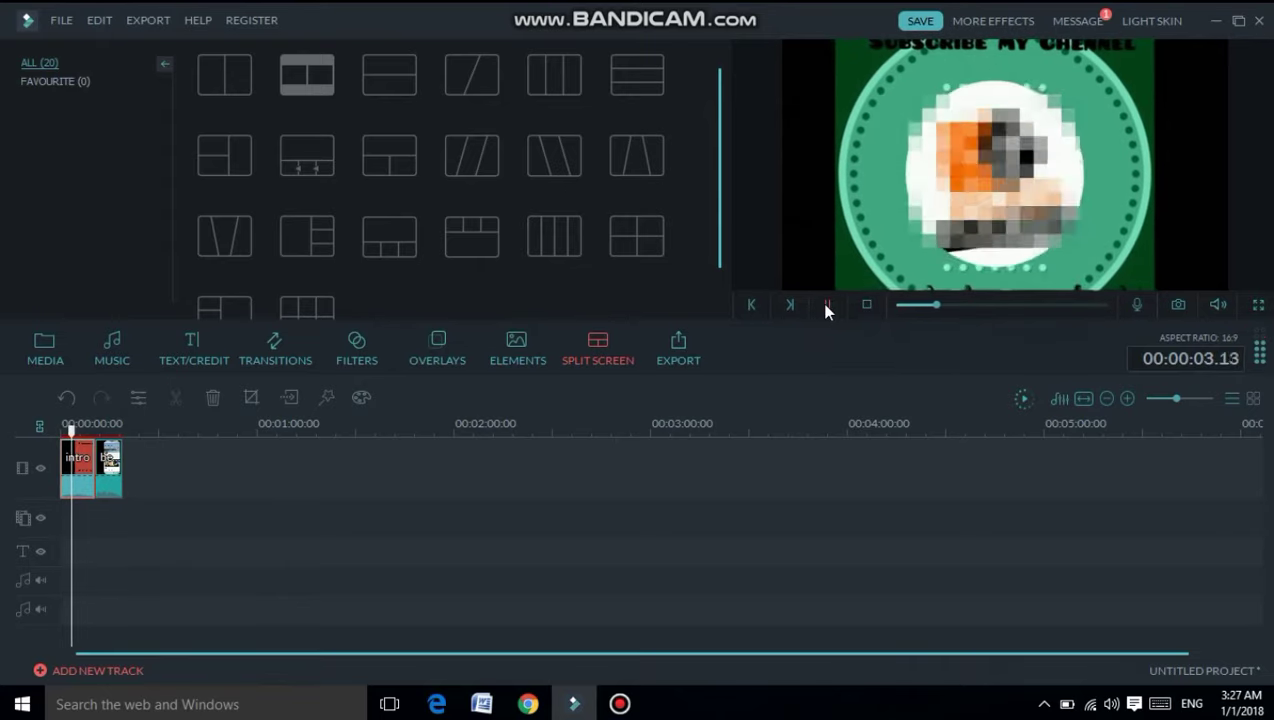
pyautogui.click(827, 306)
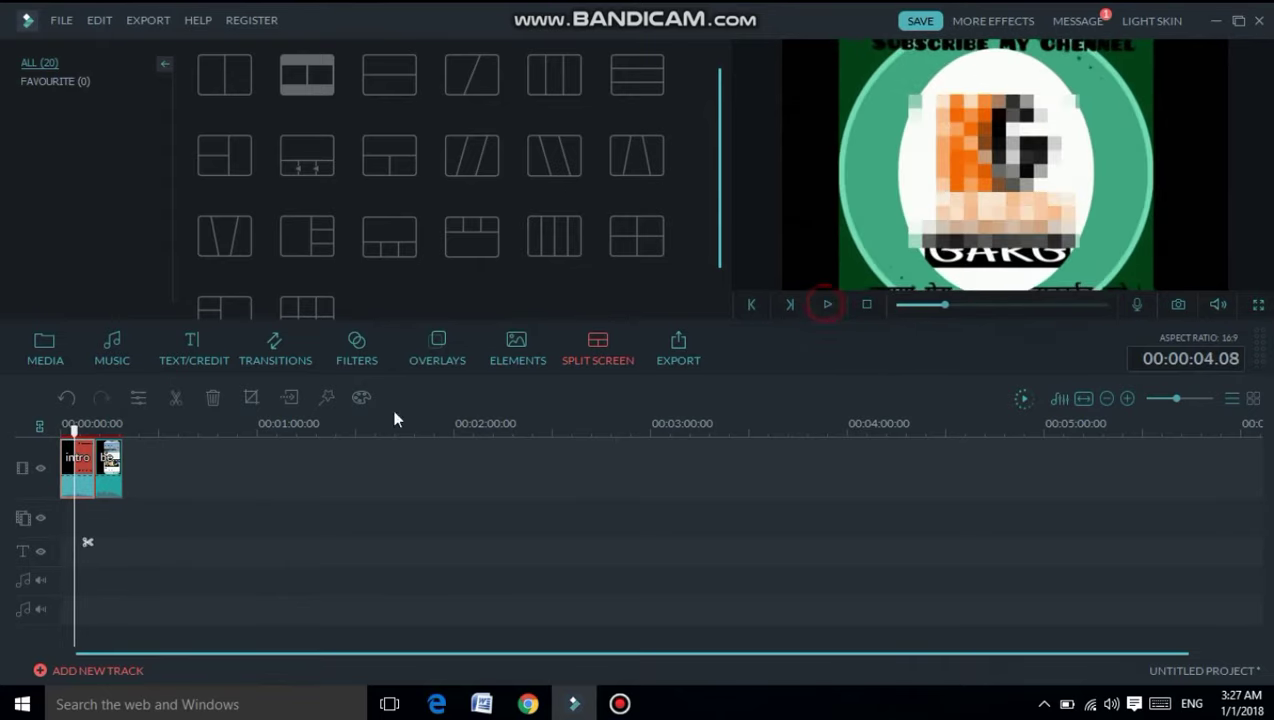
# - Try a freeze frame in the intro clip at 00:00:04.08, play it back and undo it
pyautogui.rightClick(77, 459)
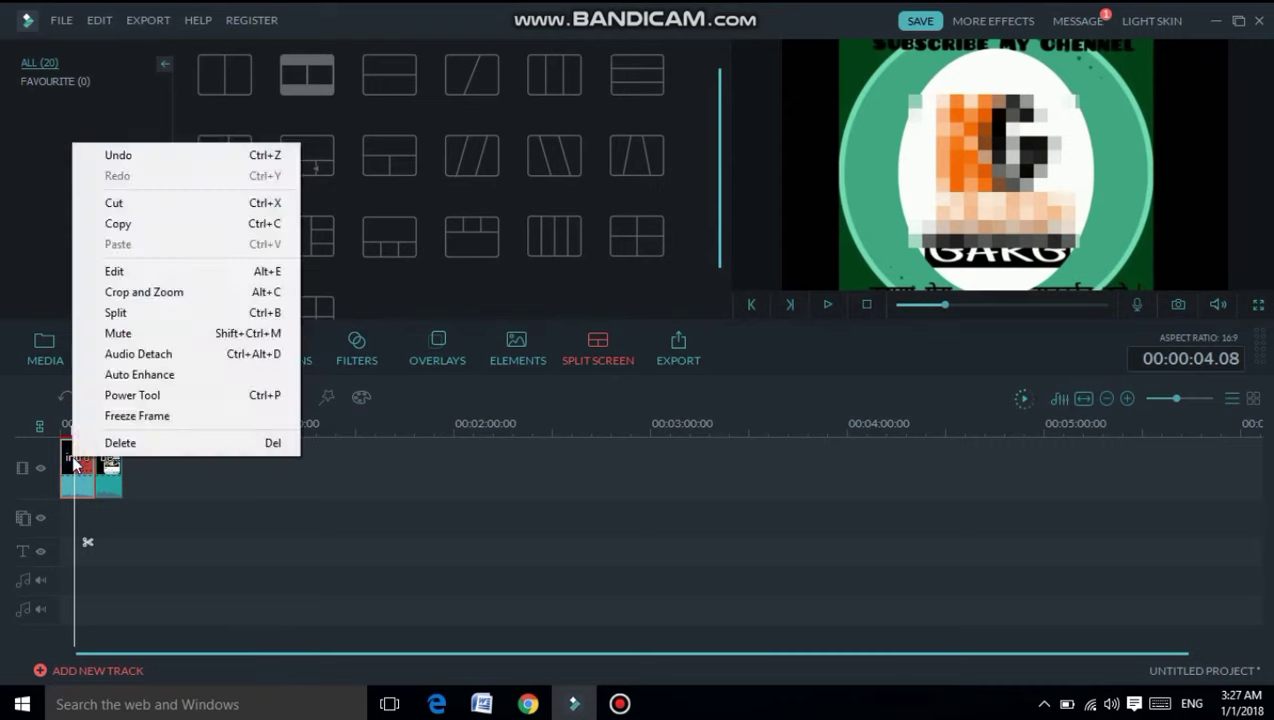
pyautogui.click(131, 416)
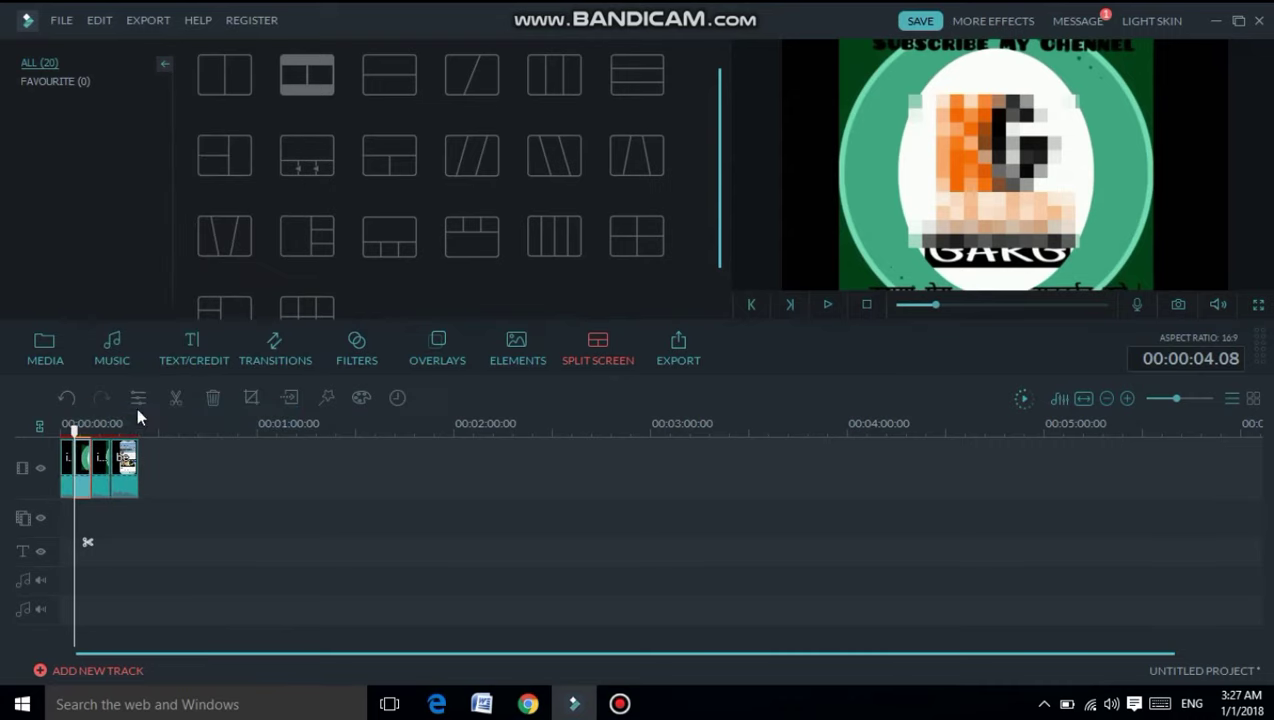
pyautogui.click(827, 304)
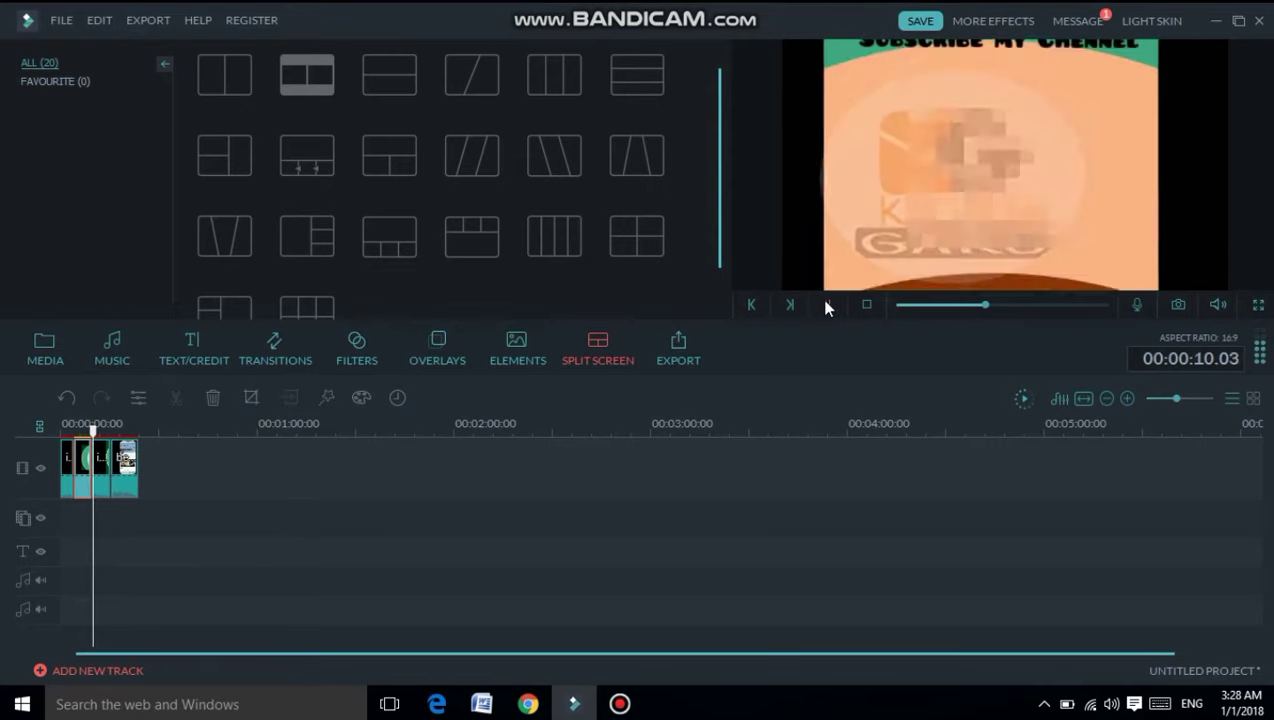
pyautogui.click(828, 304)
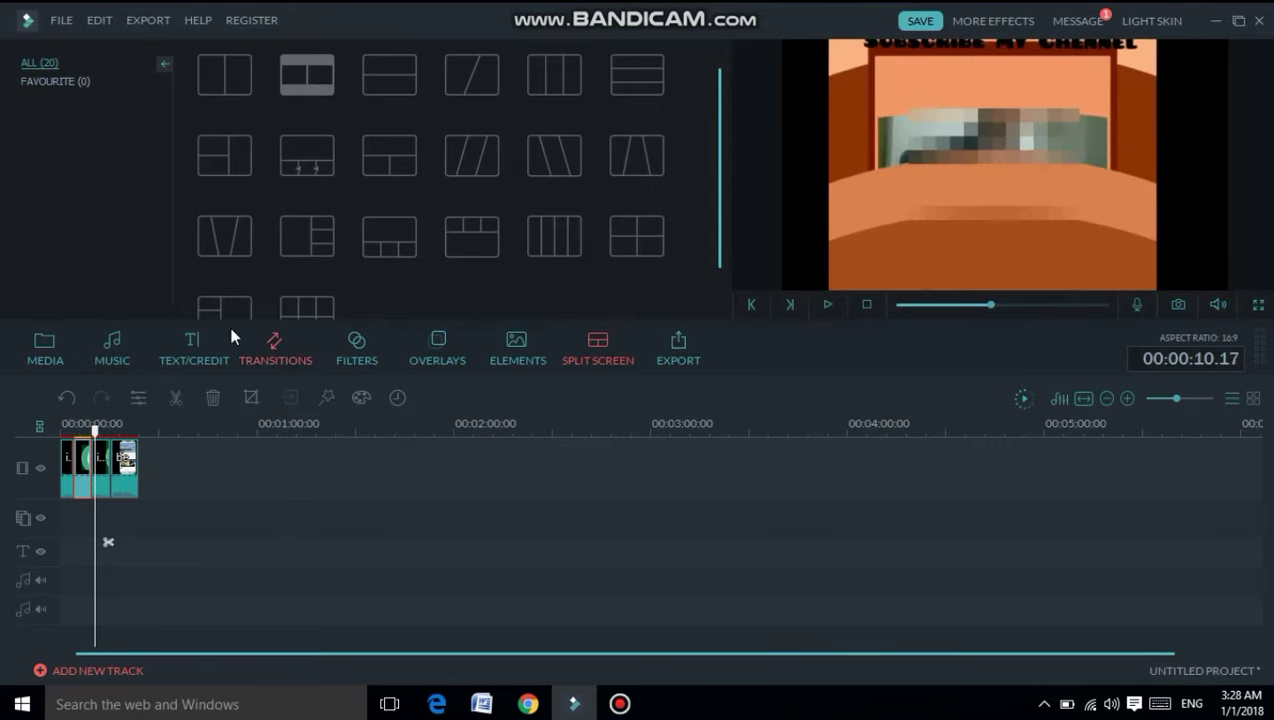
pyautogui.click(66, 400)
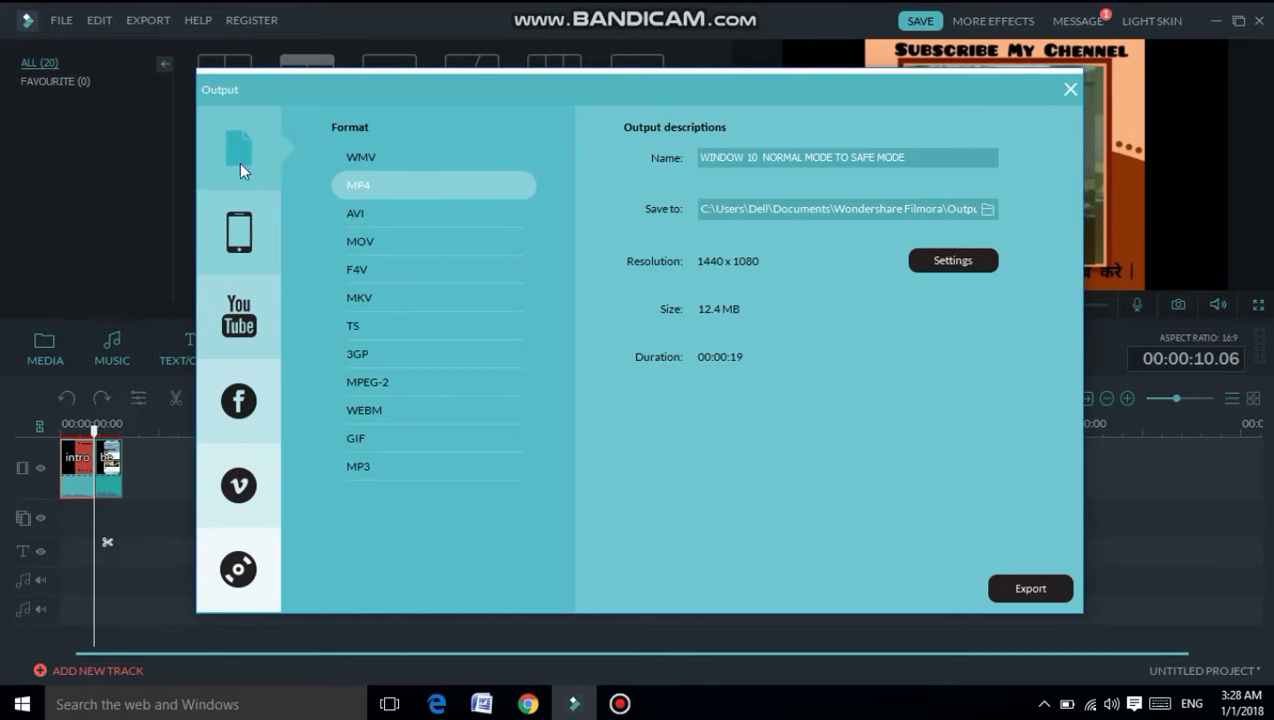
# - Review the device, YouTube and Facebook output options and return to the local file formats
pyautogui.click(233, 248)
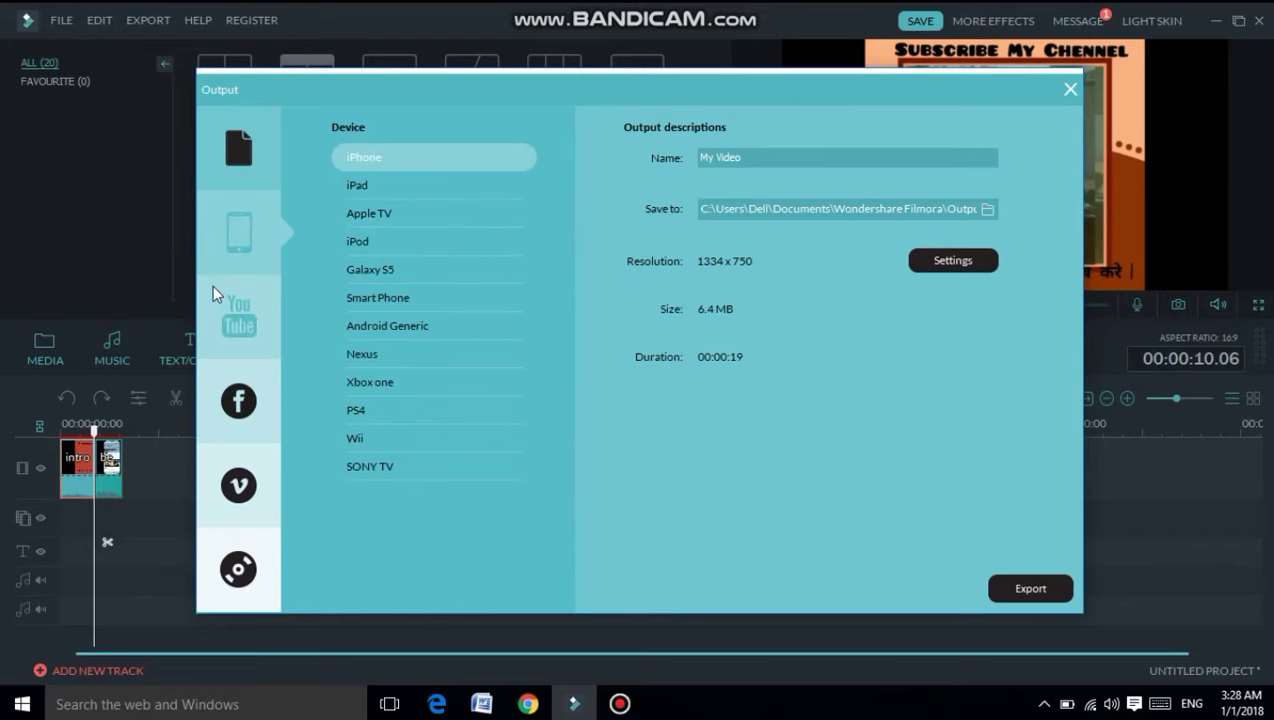
pyautogui.click(232, 318)
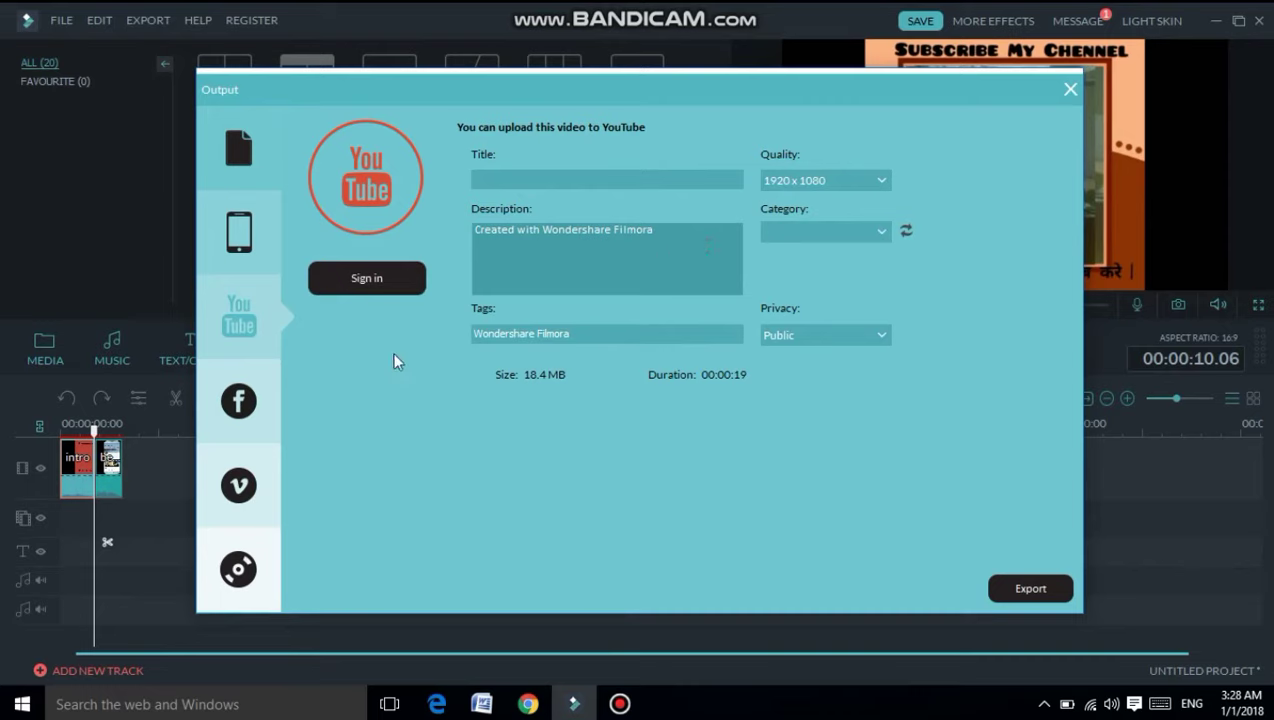
pyautogui.click(240, 400)
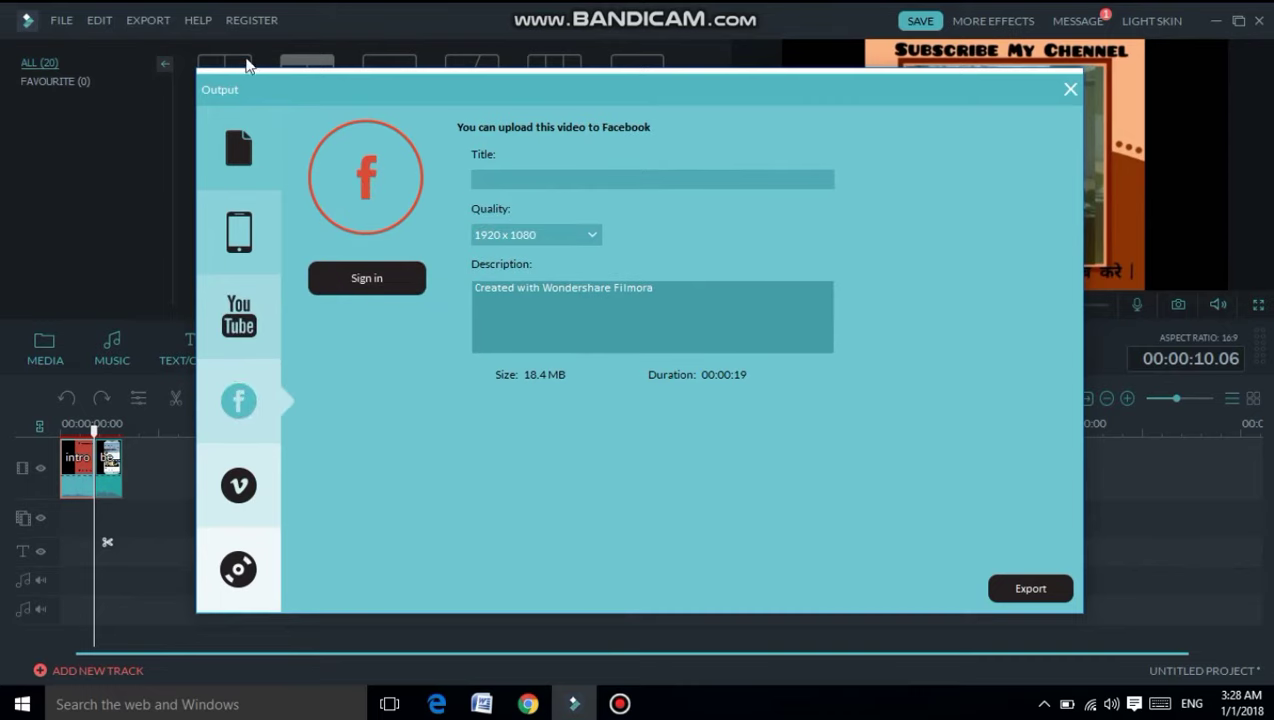
pyautogui.click(232, 143)
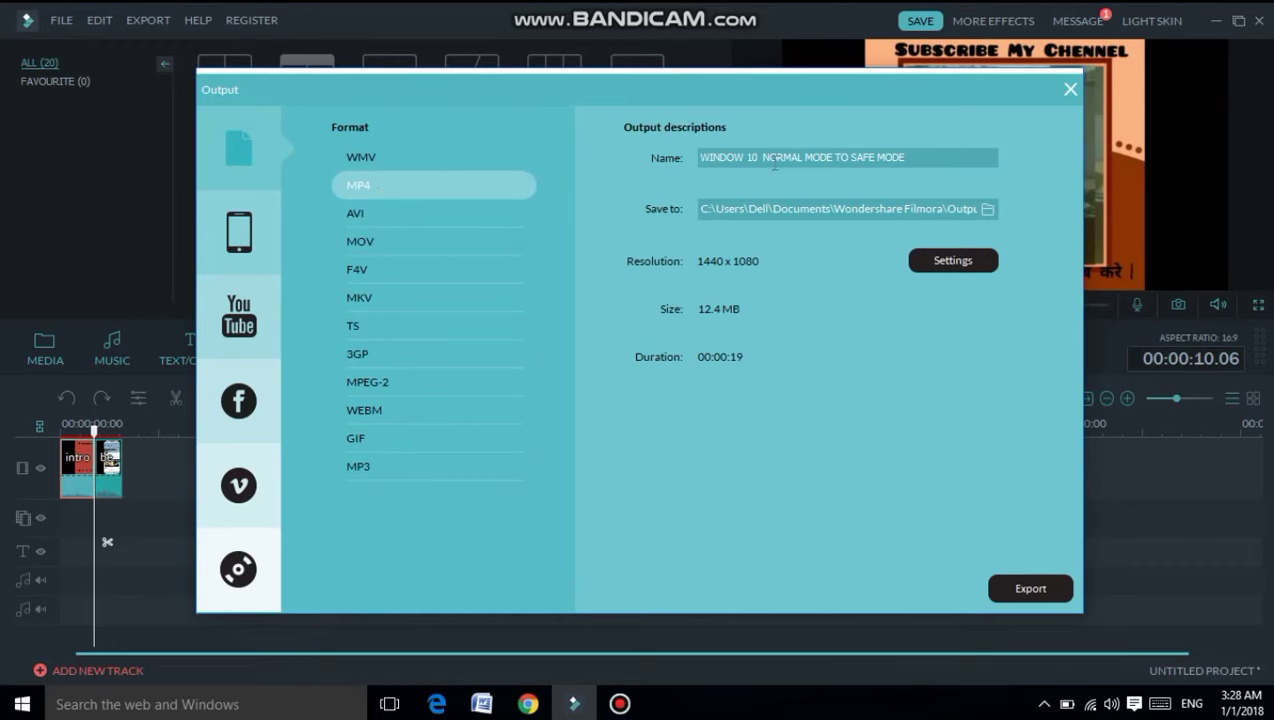
# - Replace the MP4 output name with introwithbell
pyautogui.click(907, 168)
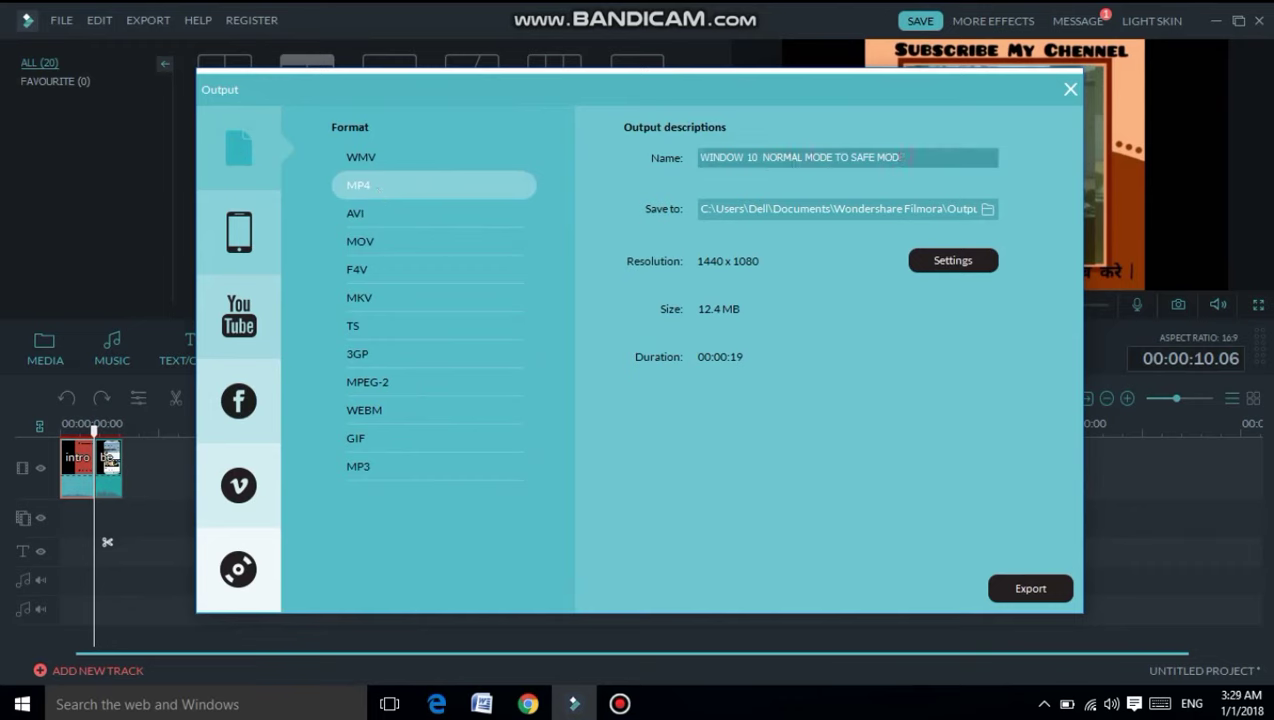
pyautogui.press('BackSpace')
pyautogui.press('BackSpace')
pyautogui.press('BackSpace')
pyautogui.press('BackSpace')
pyautogui.press('BackSpace')
pyautogui.press('BackSpace')
pyautogui.press('BackSpace')
pyautogui.press('BackSpace')
pyautogui.press('BackSpace')
pyautogui.press('BackSpace')
pyautogui.press('BackSpace')
pyautogui.press('BackSpace')
pyautogui.press('BackSpace')
pyautogui.press('BackSpace')
pyautogui.press('BackSpace')
pyautogui.press('BackSpace')
pyautogui.press('BackSpace')
pyautogui.press('BackSpace')
pyautogui.press('BackSpace')
pyautogui.press('BackSpace')
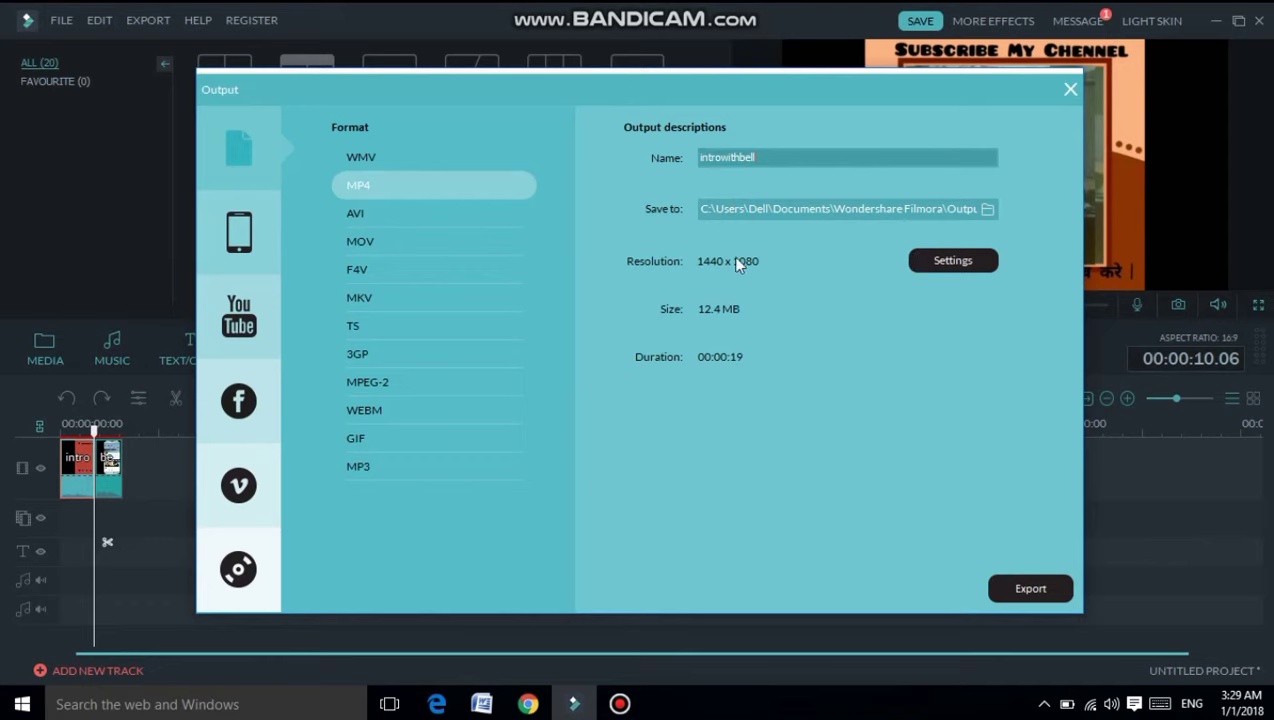
# - Try 1280 x 720 and Best quality in the MP4 output settings, and apply a resolution of 1440 x 1080
pyautogui.click(950, 259)
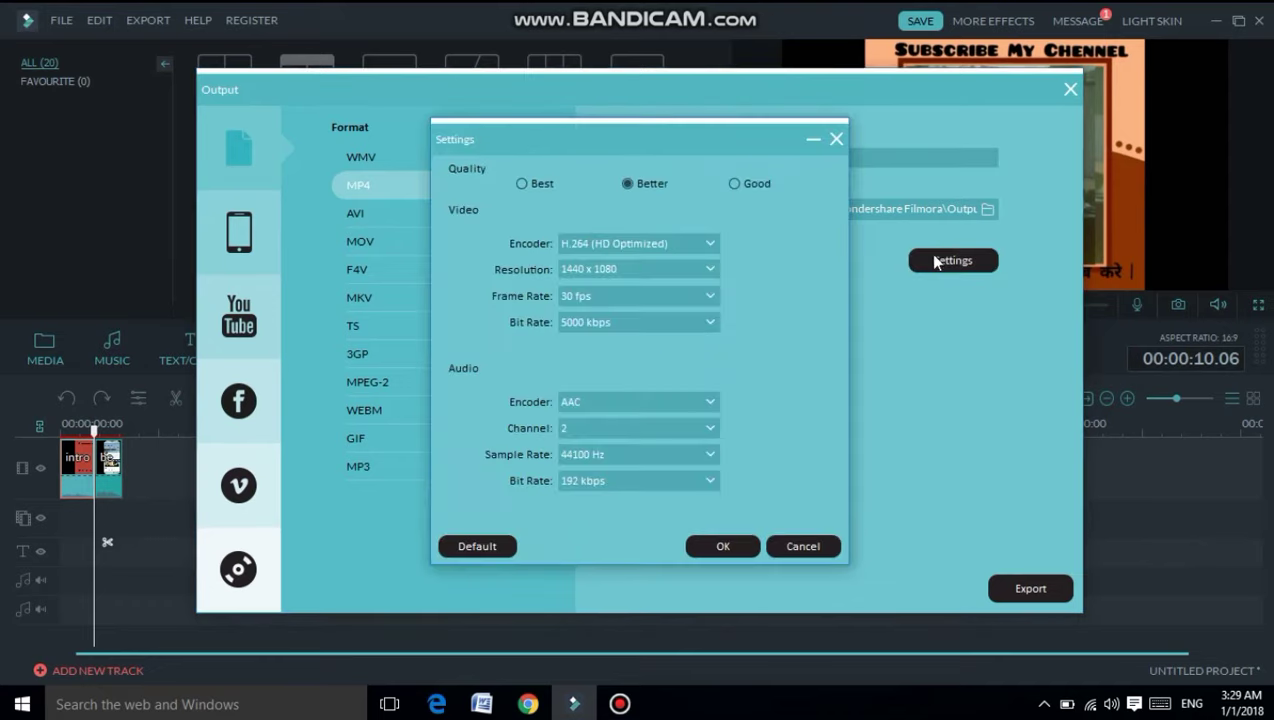
pyautogui.click(584, 272)
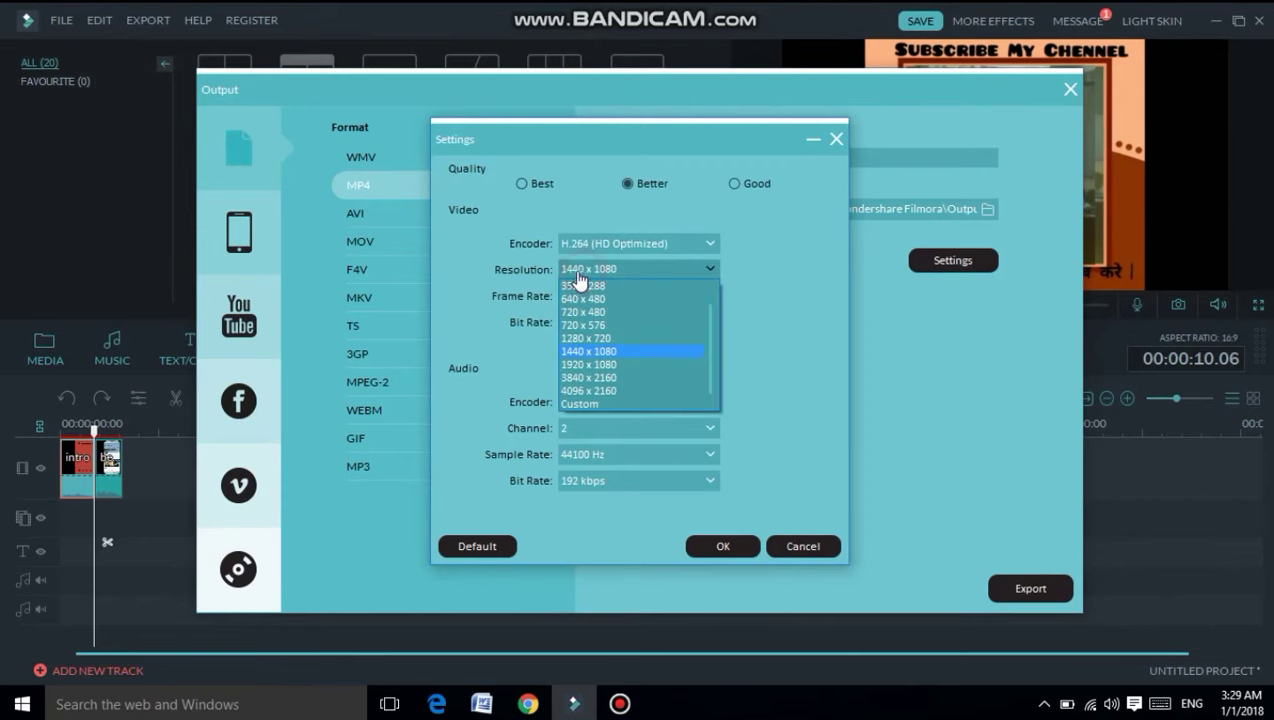
pyautogui.click(576, 339)
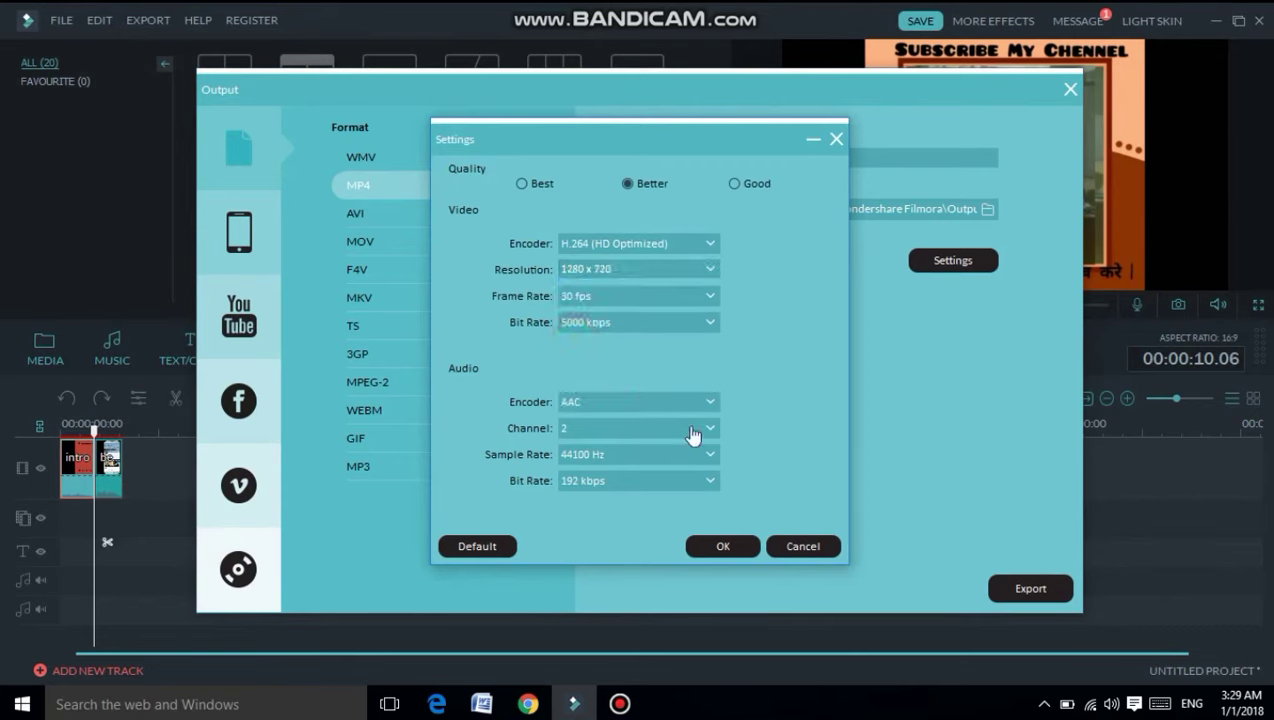
pyautogui.click(519, 183)
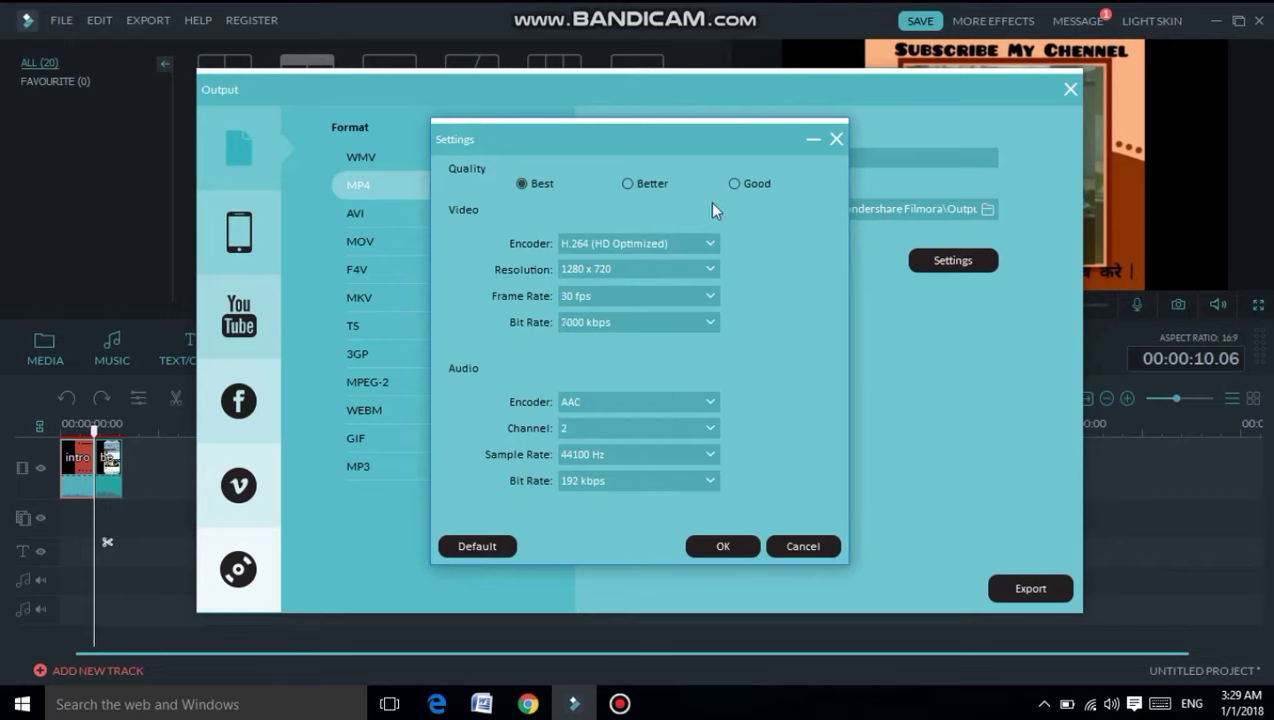
pyautogui.click(569, 270)
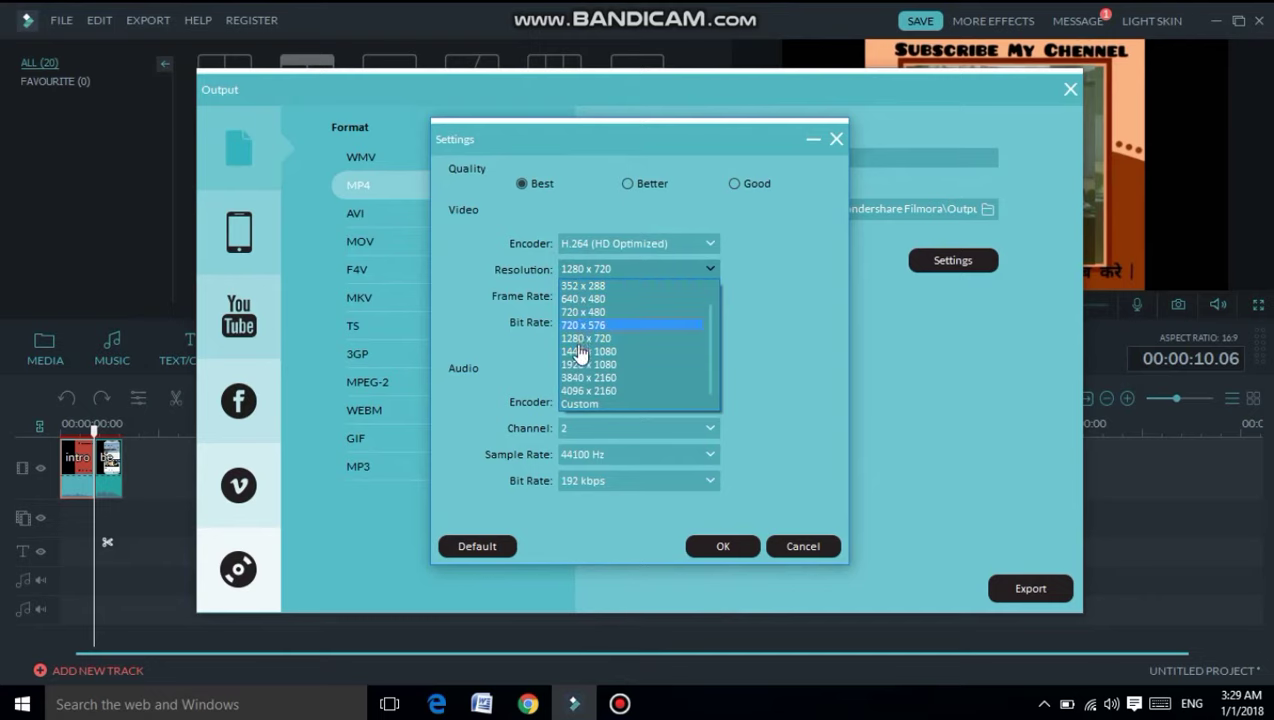
pyautogui.click(583, 351)
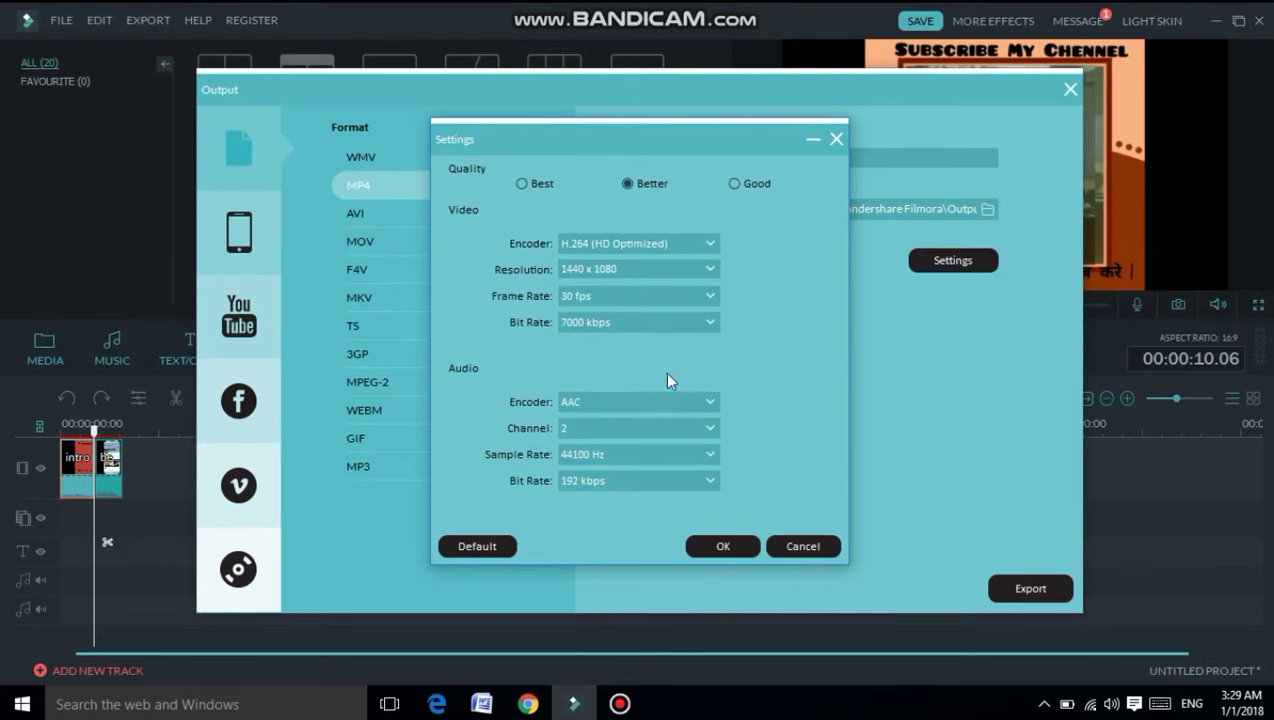
pyautogui.click(701, 547)
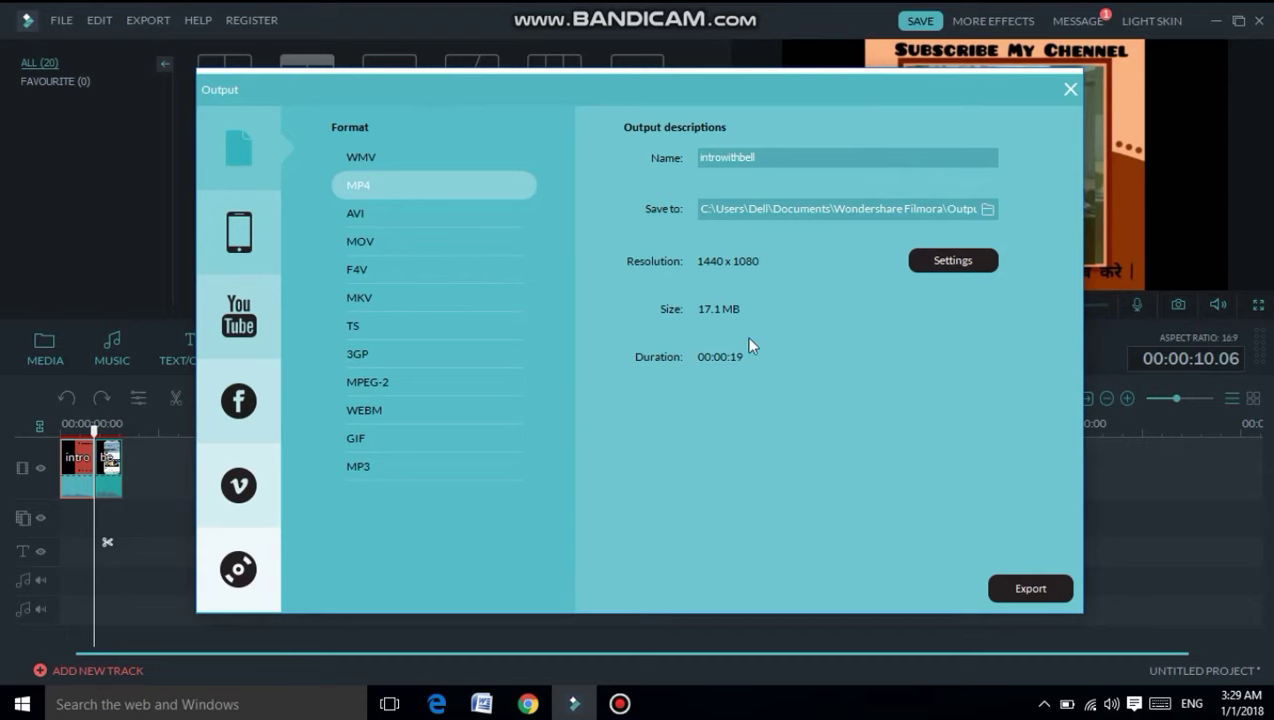
# - Set the MP4 output resolution to 1280 x 720 and apply the settings
pyautogui.click(928, 262)
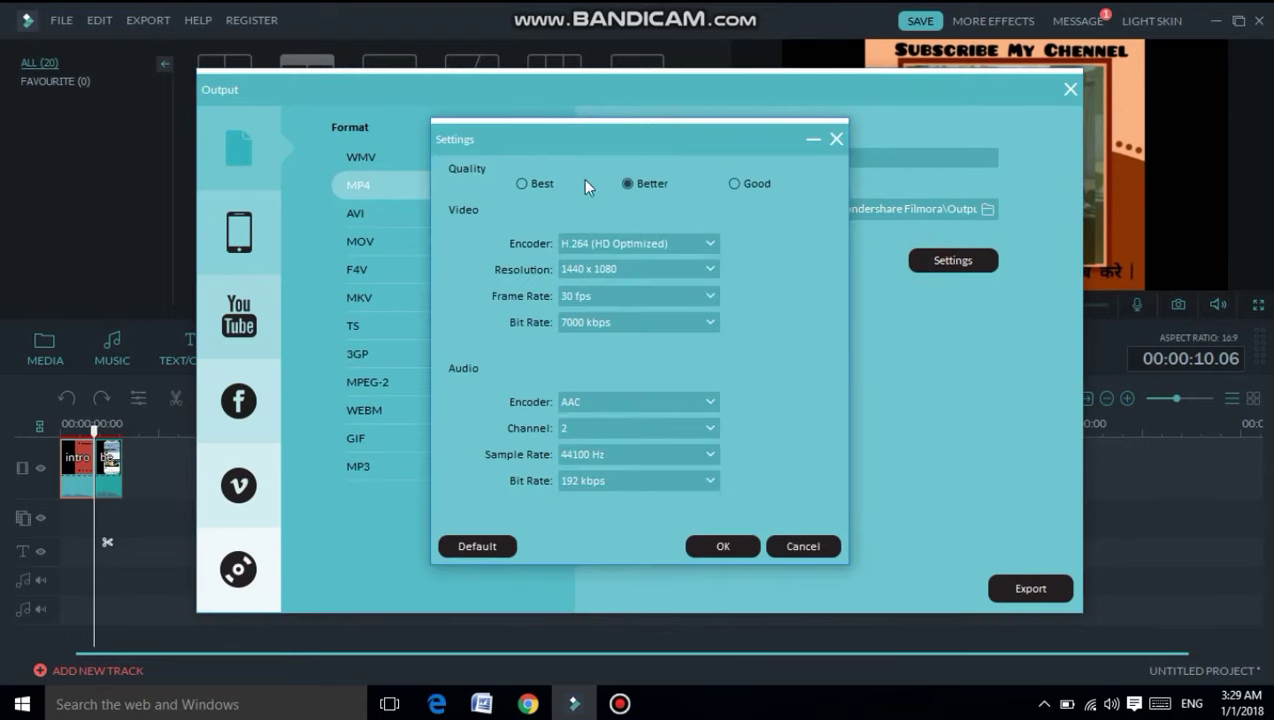
pyautogui.click(589, 268)
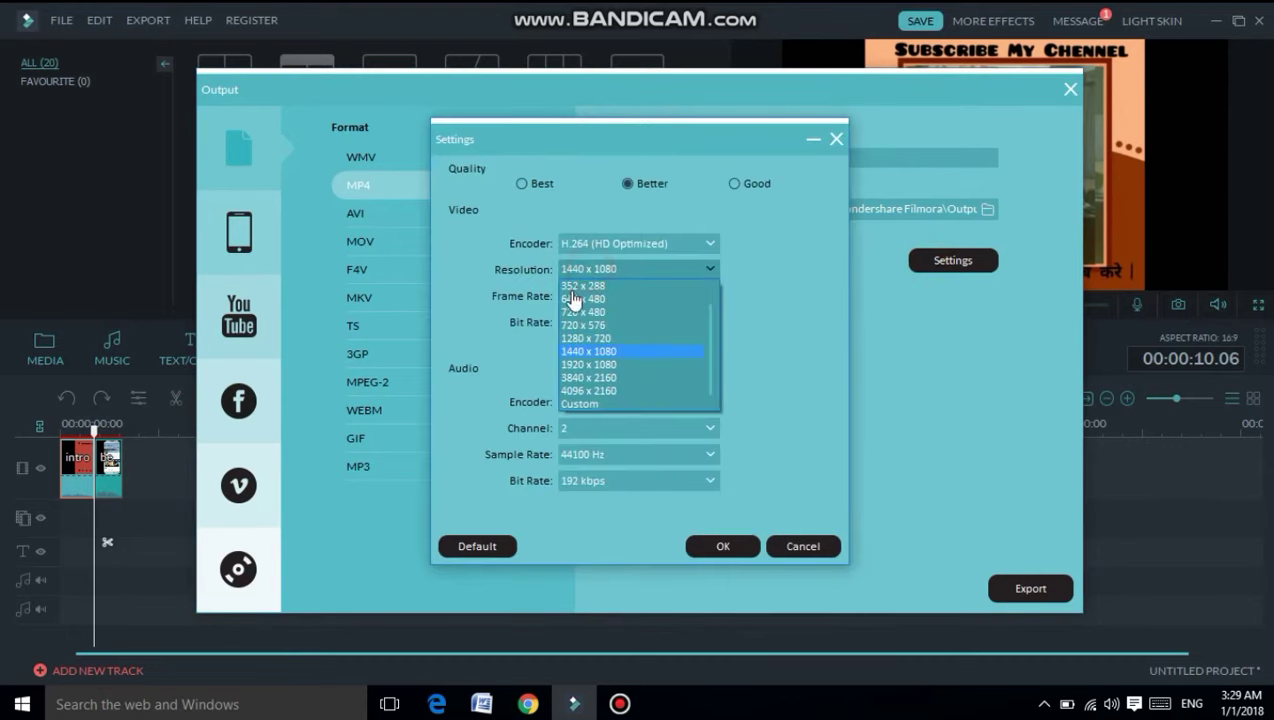
pyautogui.click(575, 340)
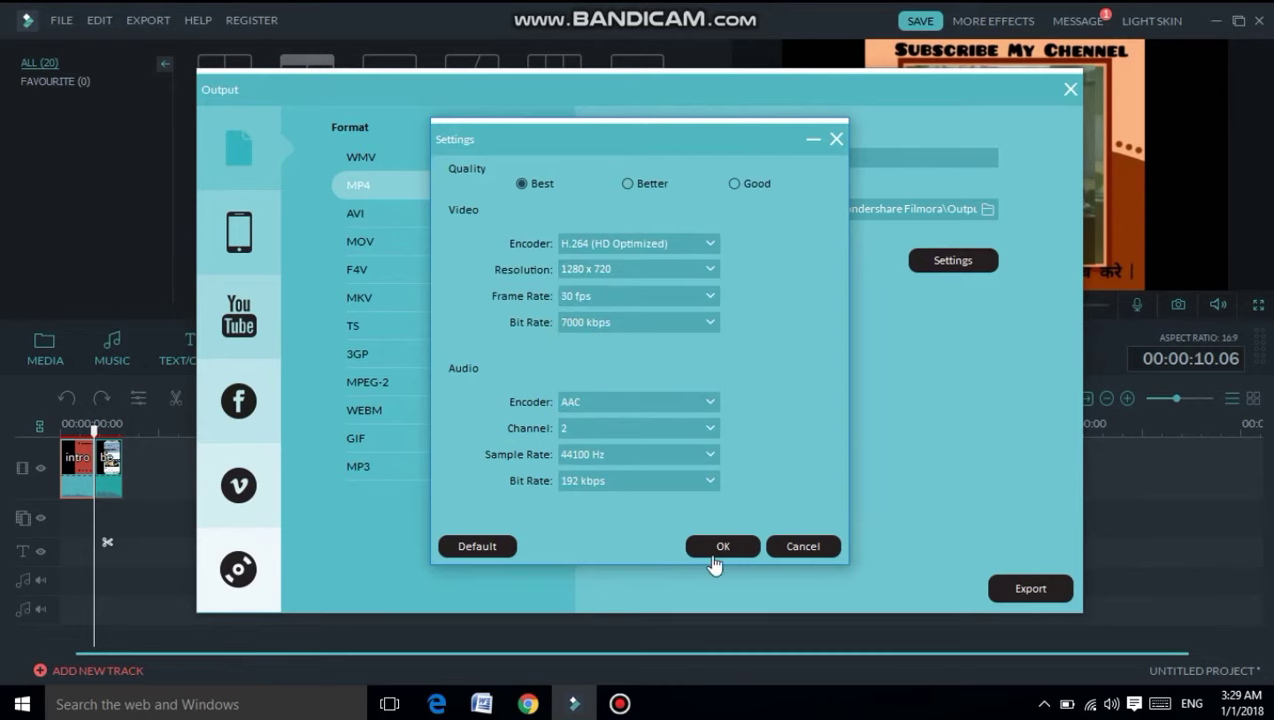
pyautogui.click(718, 548)
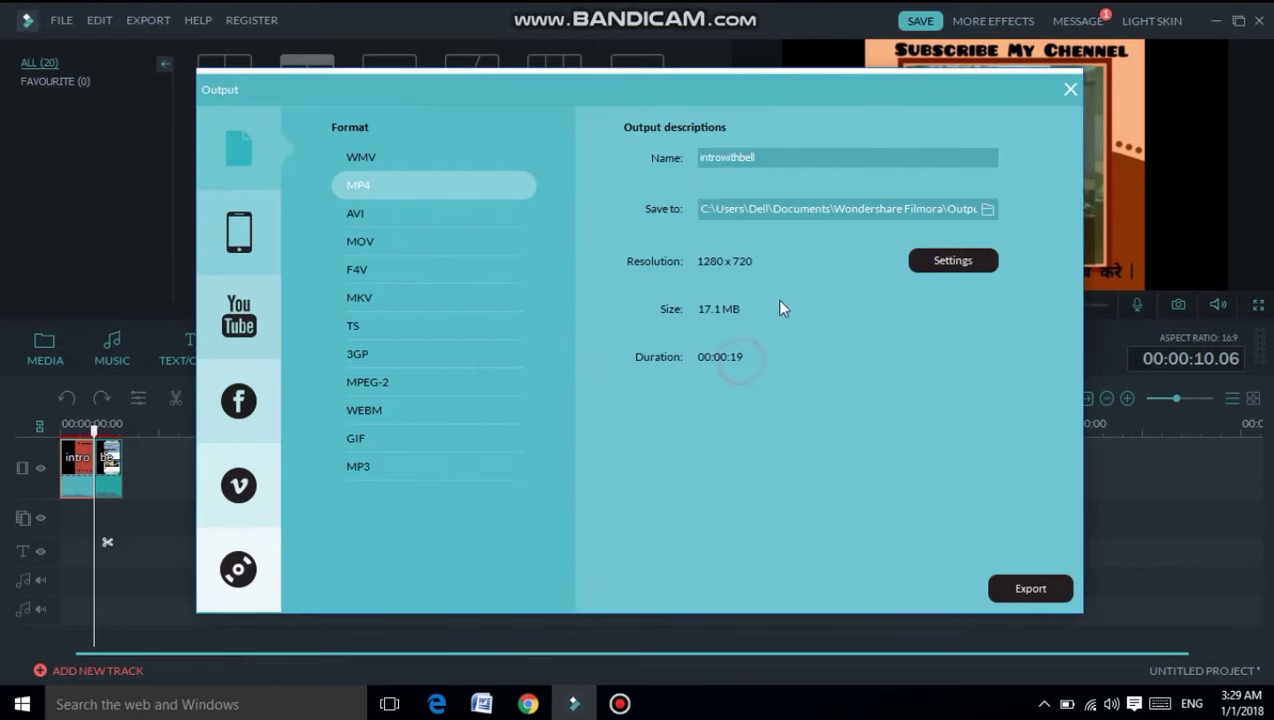
# - Set the MP4 output quality to Better and export the video
pyautogui.click(927, 263)
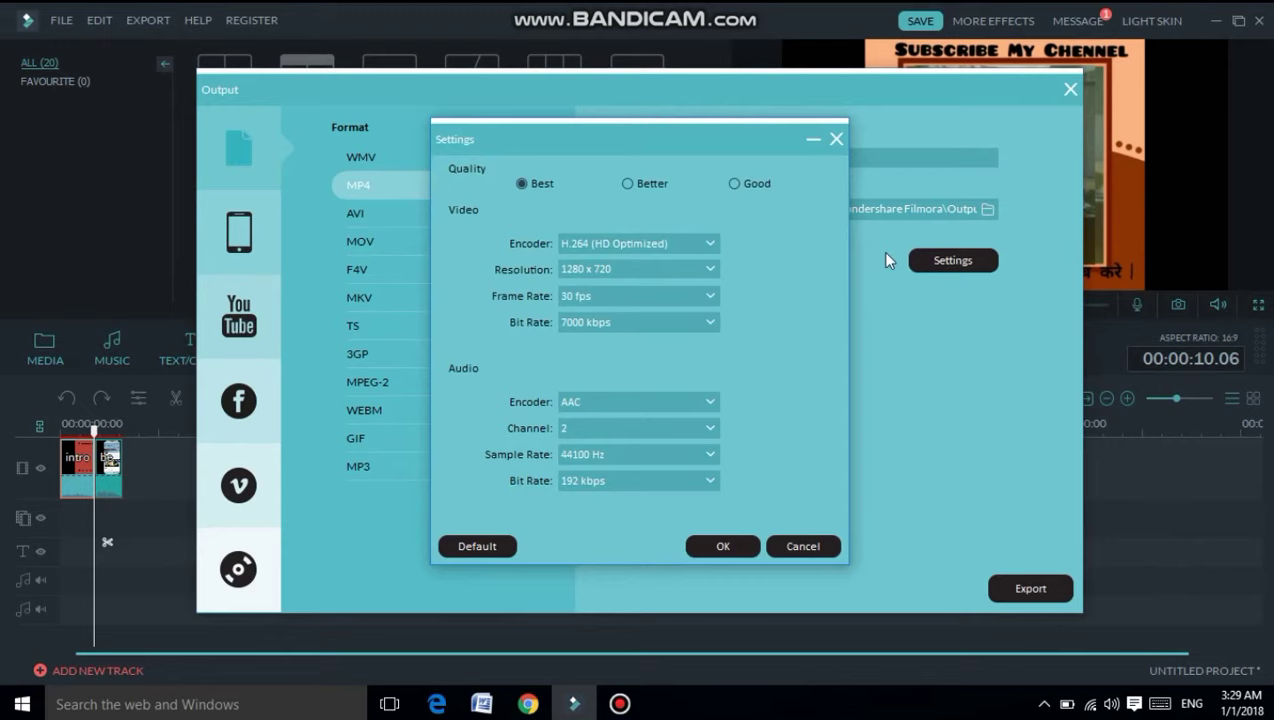
pyautogui.click(627, 183)
pyautogui.click(721, 548)
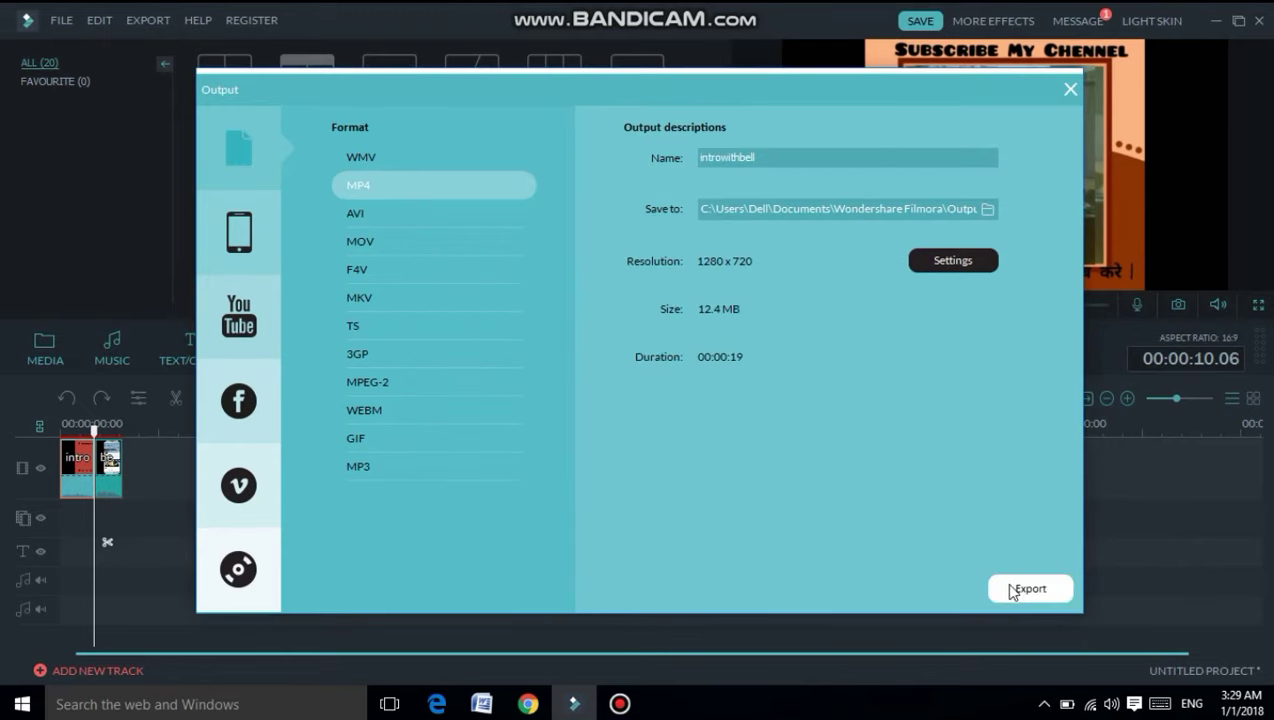
pyautogui.click(1011, 589)
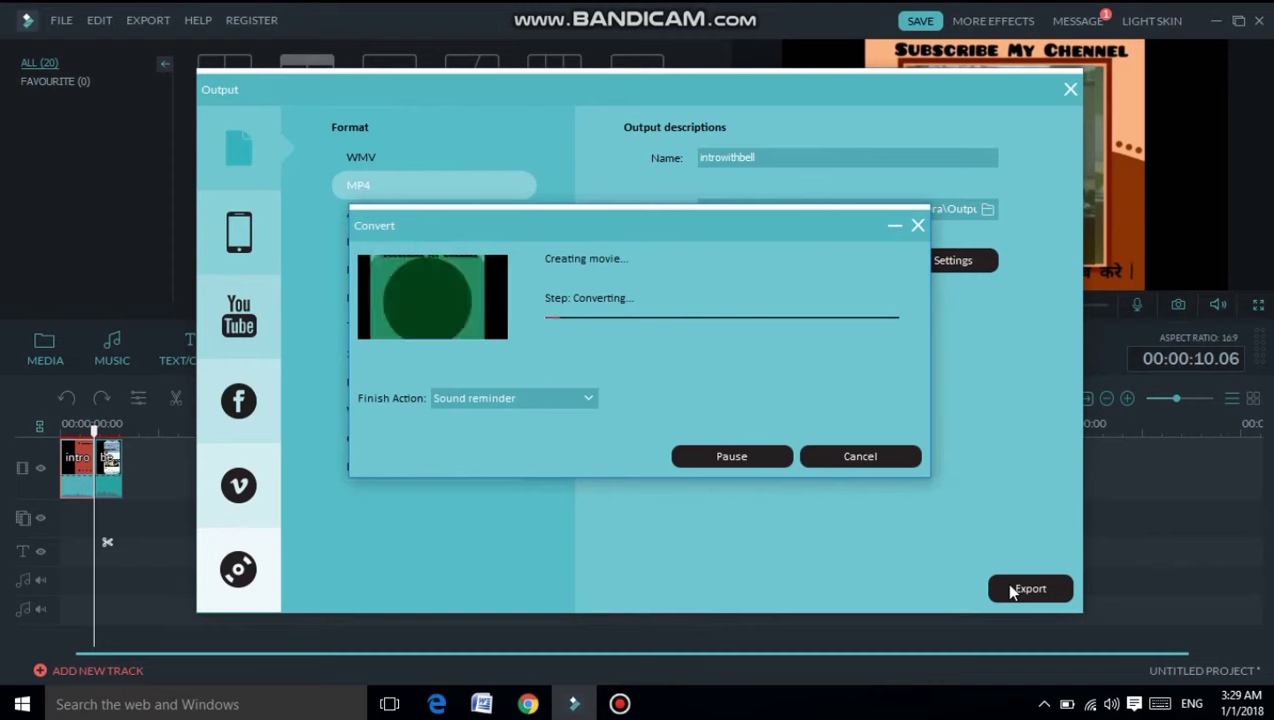